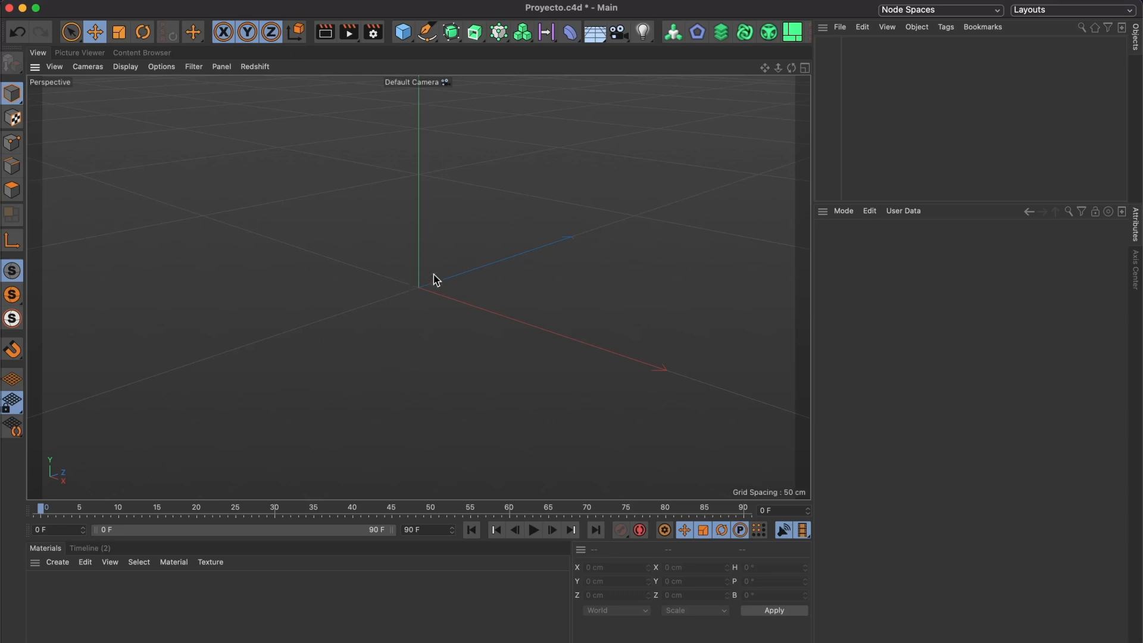
Add a MoText object to the scene and set its depth to 21 cm
left_click(437, 1)
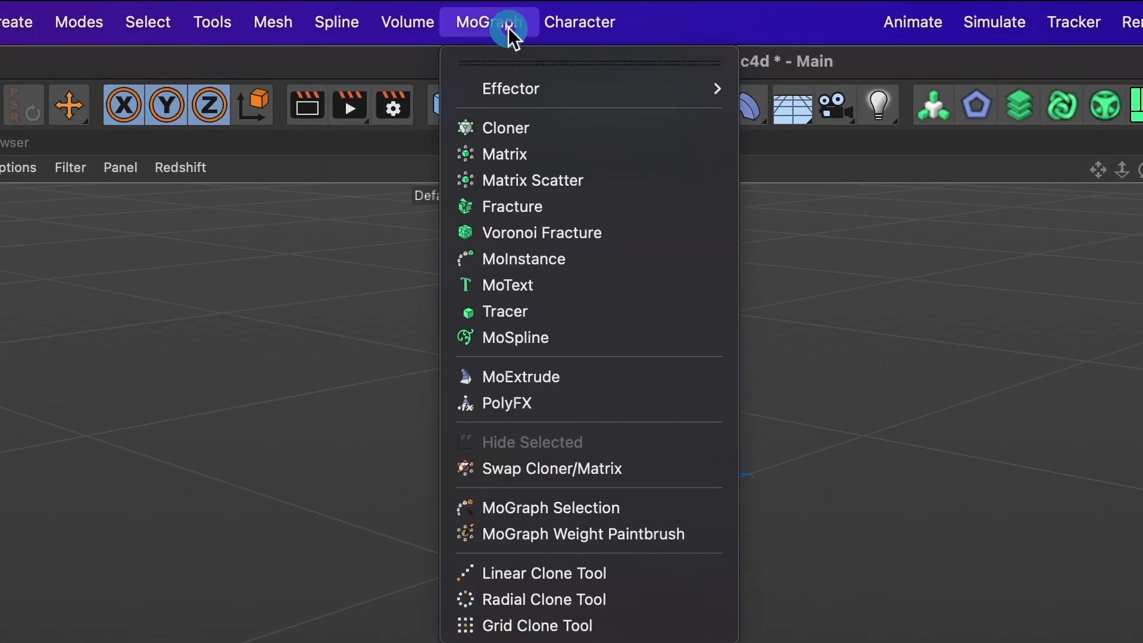
left_click(502, 280)
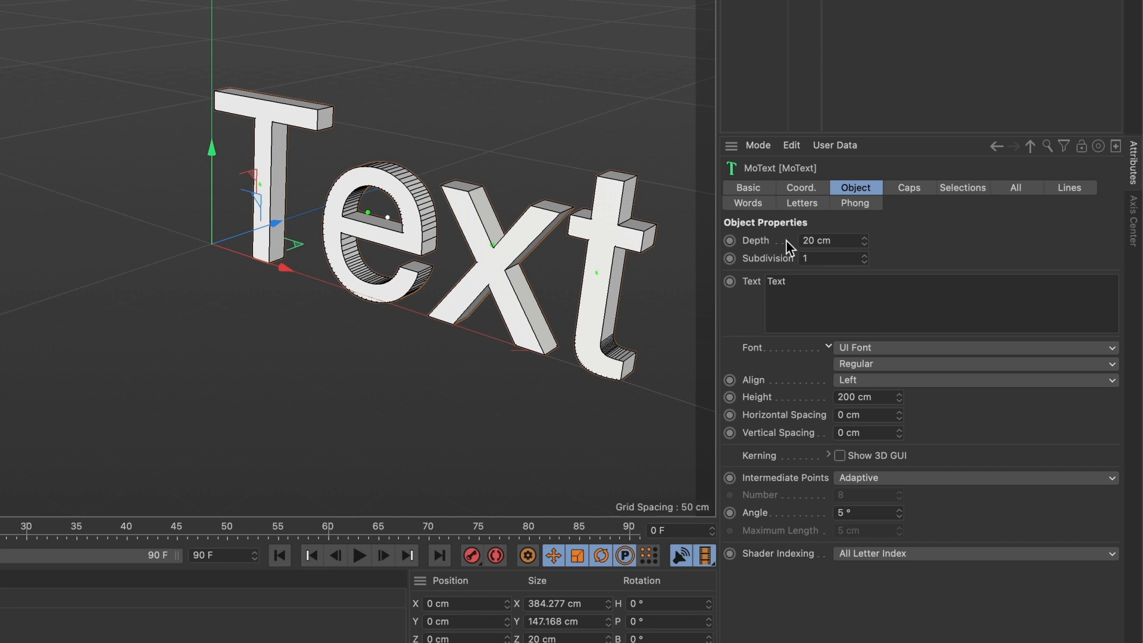
mouse_move(864, 241)
left_mouse_down()
mouse_move(893, 208)
mouse_move(865, 239)
left_mouse_up()
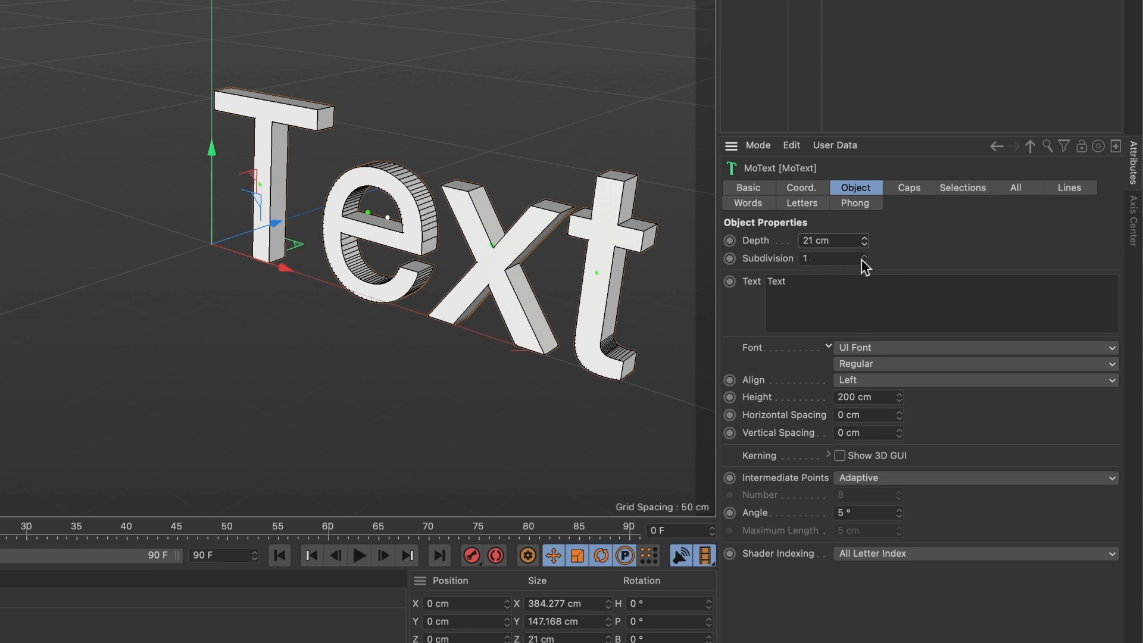
Try a subdivision of 4 on the extruded text and return it to 1
left_click_drag(864, 256, 865, 245)
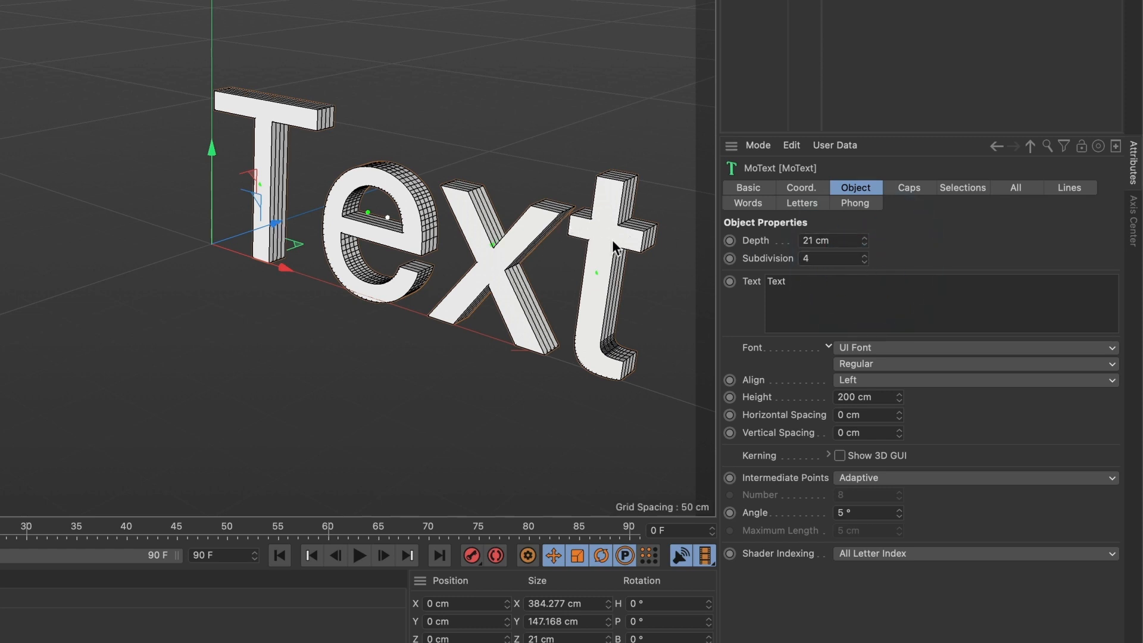
middle_click_drag(585, 233, 523, 243, "alt")
right_click_drag(523, 243, 629, 211, "alt")
left_click_drag(629, 212, 446, 220, "alt")
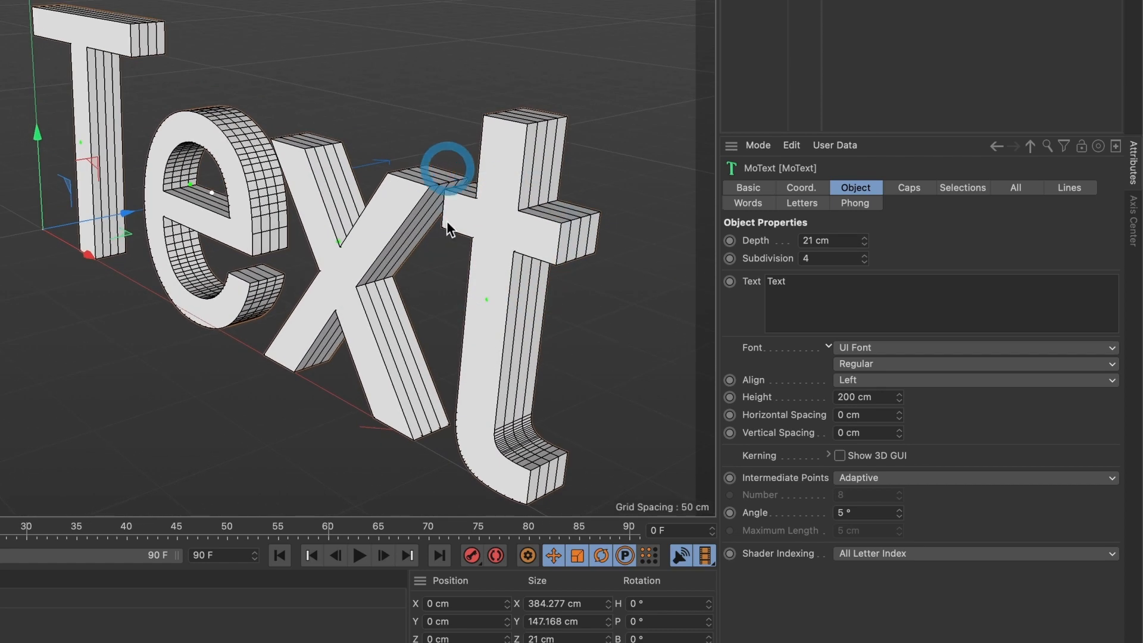
left_click(864, 262)
left_click(865, 262)
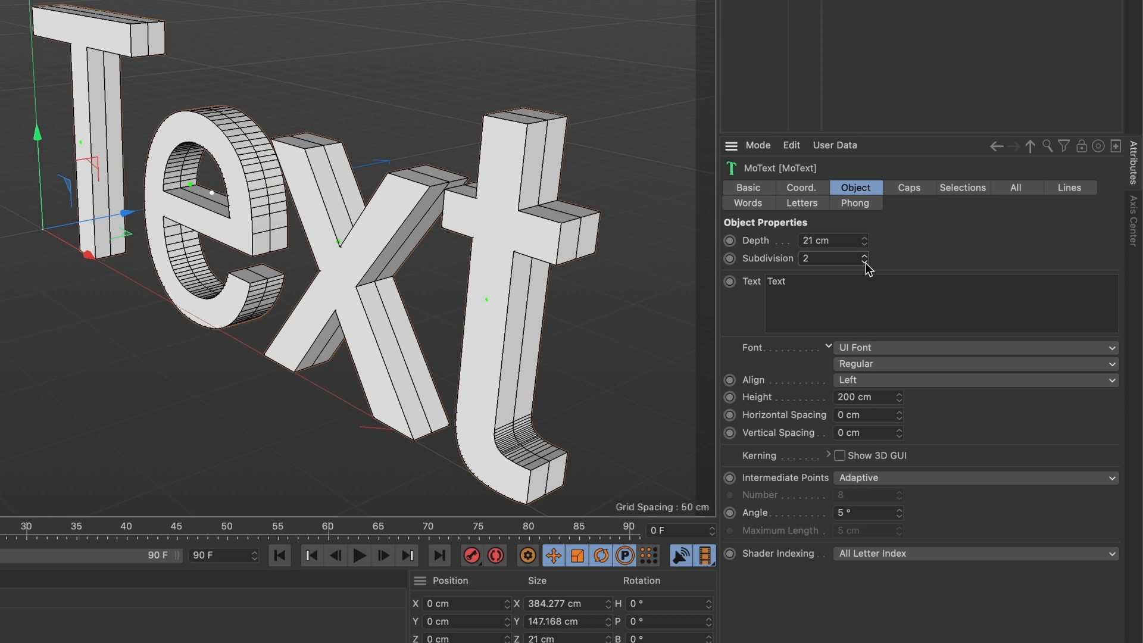
left_click(864, 262)
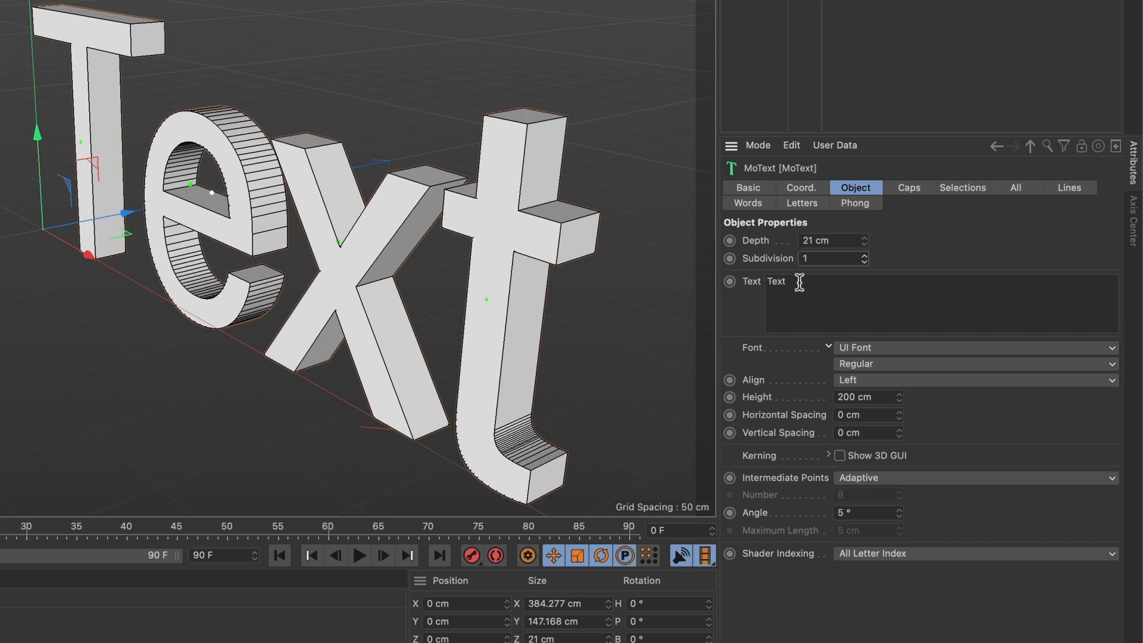
Replace the MoText object's default text with "tútos"
left_click_drag(798, 281, 715, 275)
type("tútos")
left_click(753, 318)
scroll(426, 294, "up", 5)
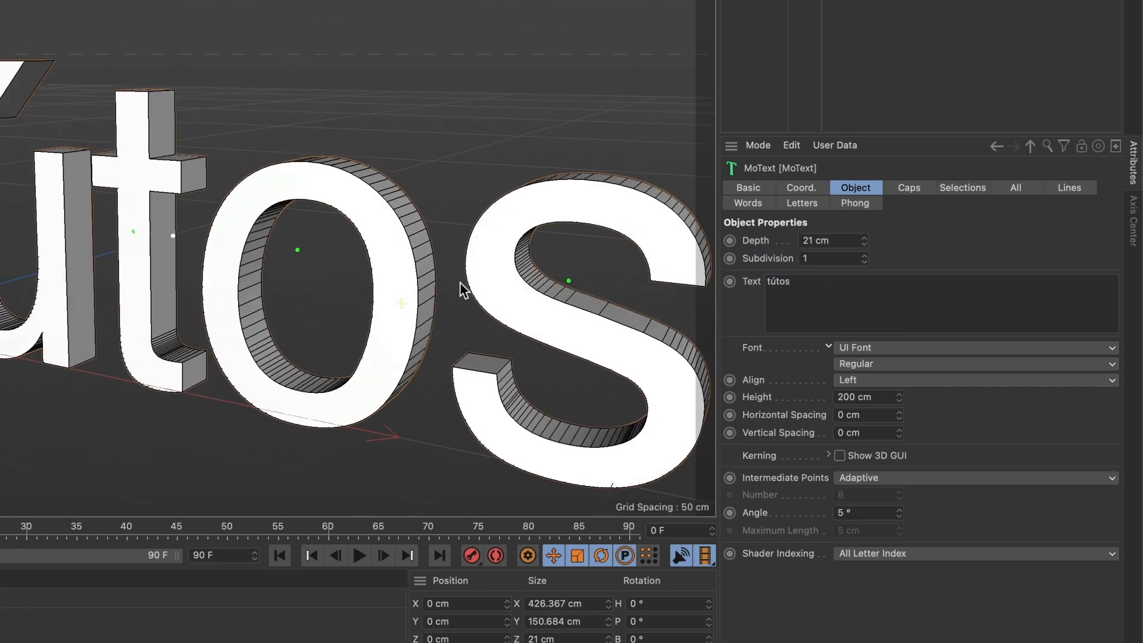
Change the text's font to ABC Modern Bold
left_click_drag(460, 283, 449, 288, "alt")
middle_click_drag(449, 288, 427, 276, "alt")
right_click_drag(427, 275, 401, 284, "alt")
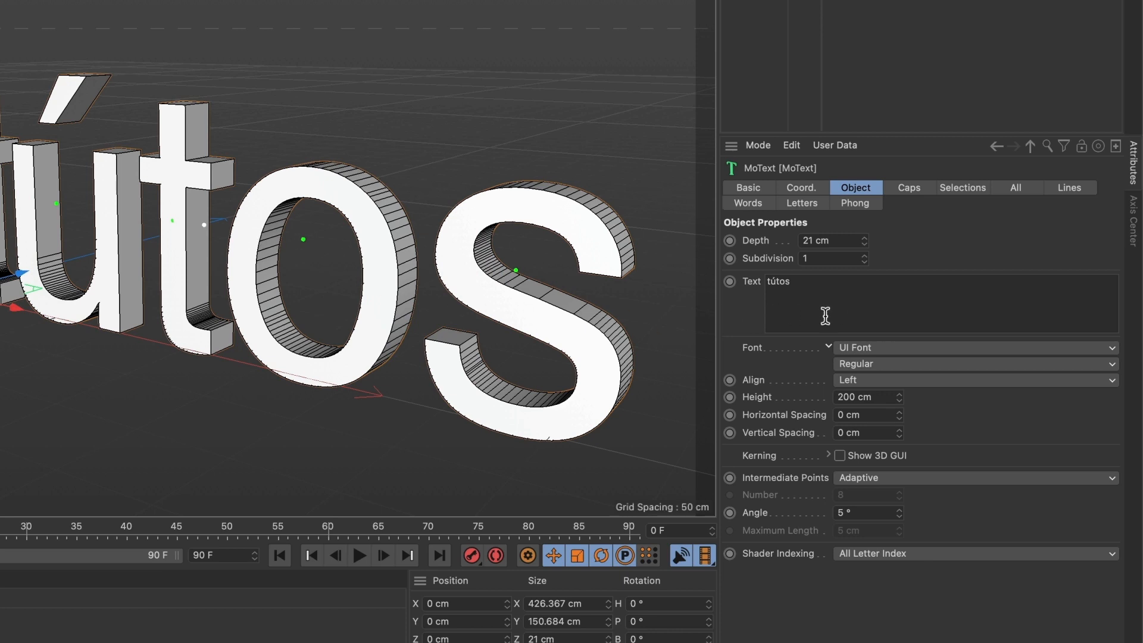
left_click(874, 348)
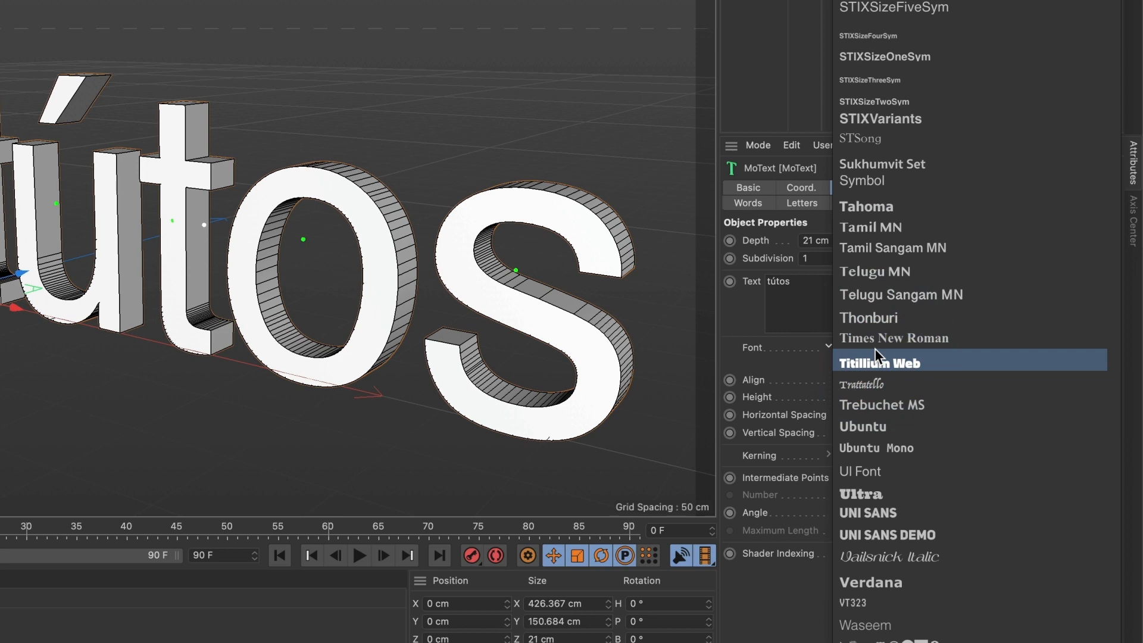
scroll(923, 381, "up", 20)
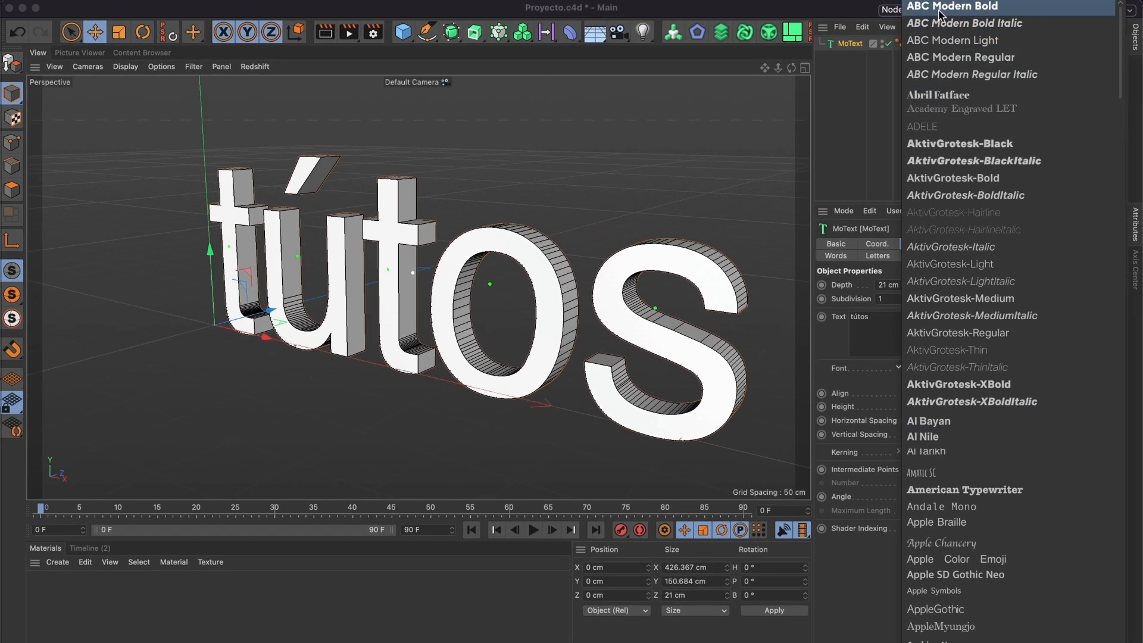
left_click(935, 0)
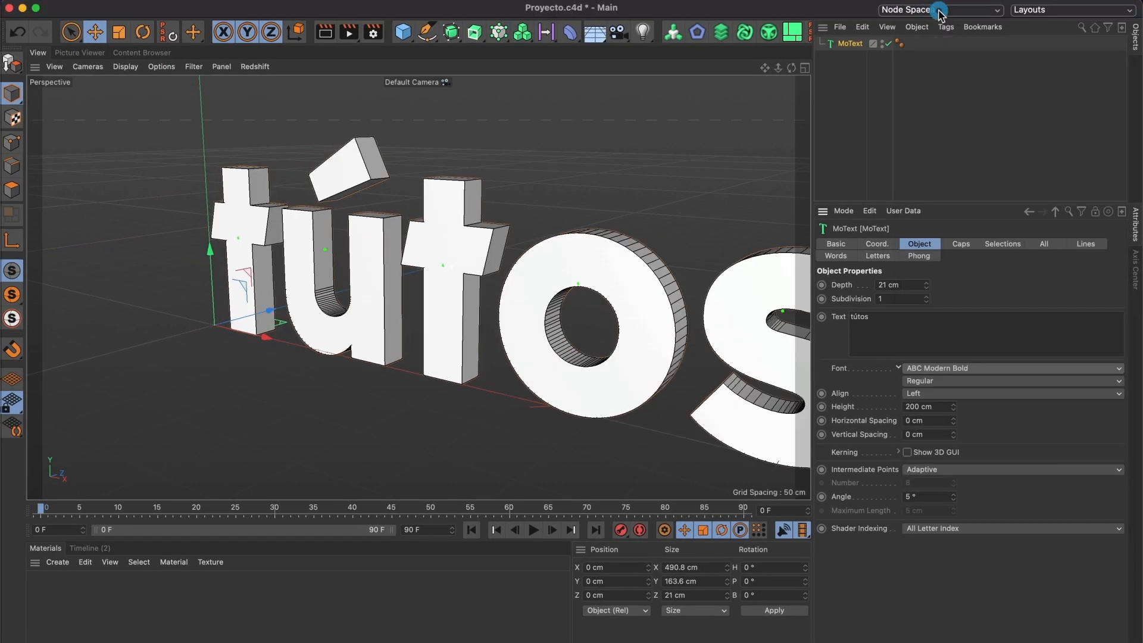
Set the text's alignment to Middle
right_click_drag(679, 324, 615, 345, "alt")
middle_click_drag(663, 345, 628, 335, "alt")
left_click_drag(629, 341, 620, 338, "alt")
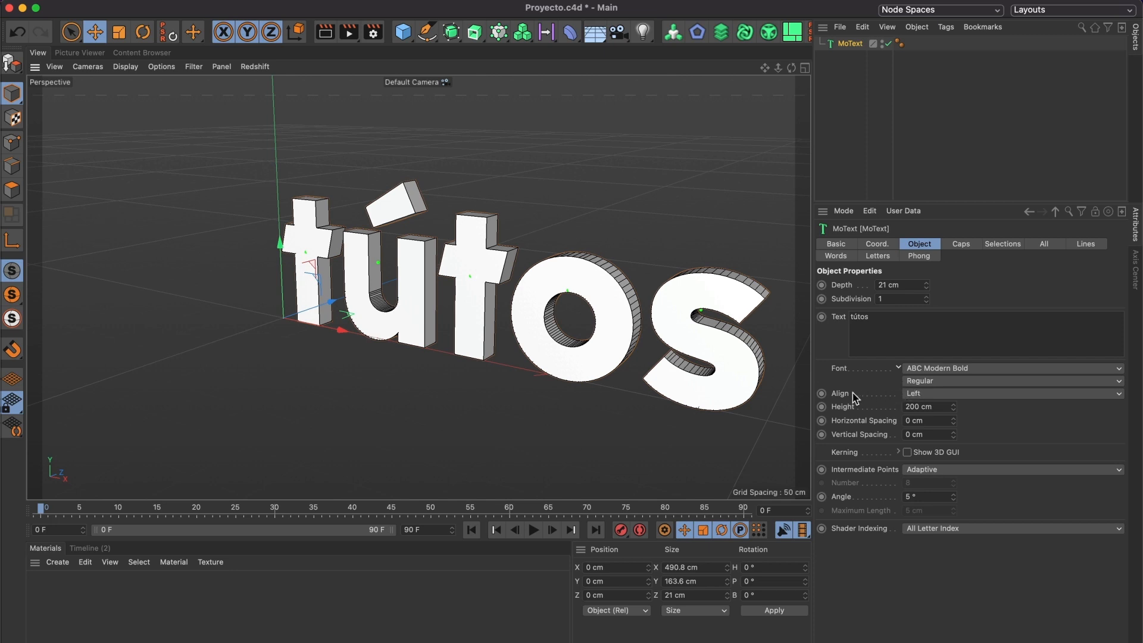
left_click(931, 394)
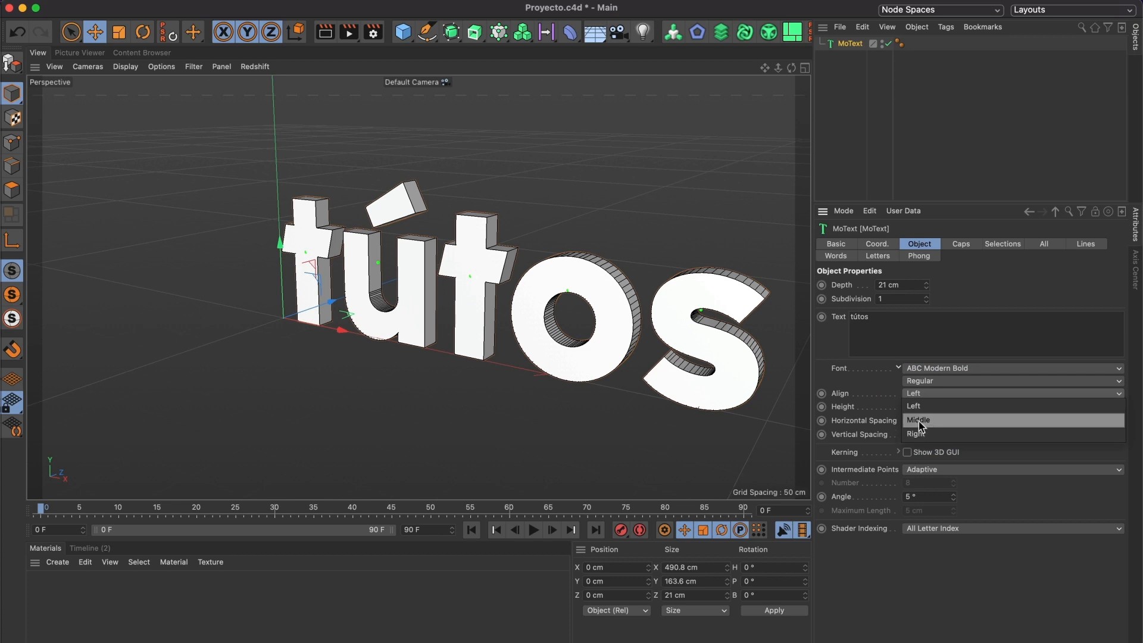
left_click(941, 421)
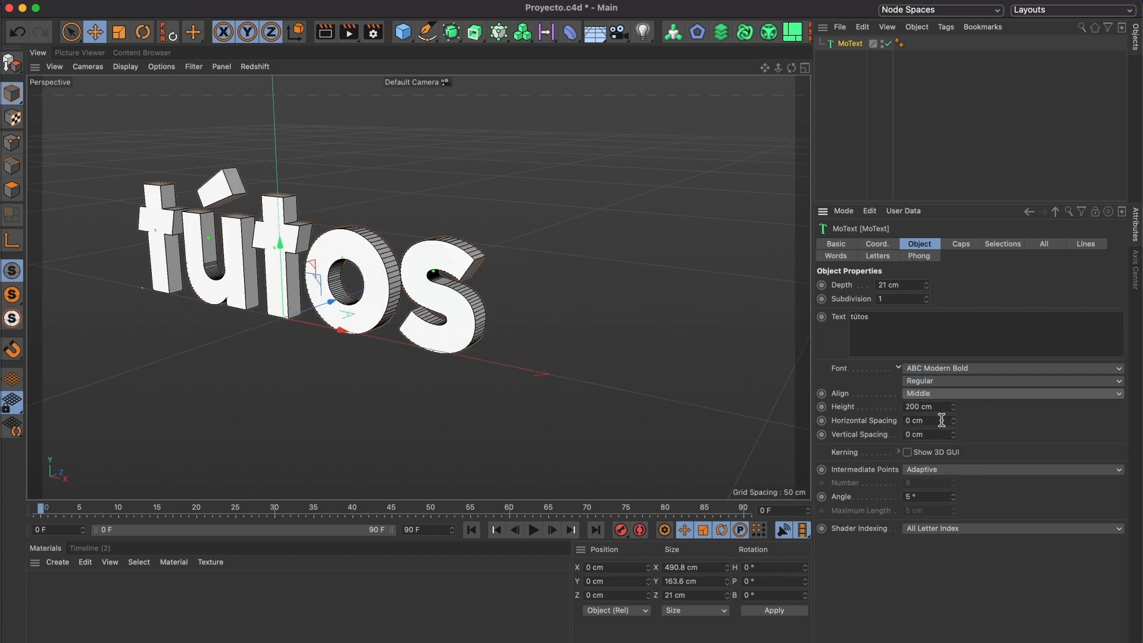
Try a horizontal spacing of 54 cm between the letters and undo it
left_click_drag(563, 344, 456, 311, "alt")
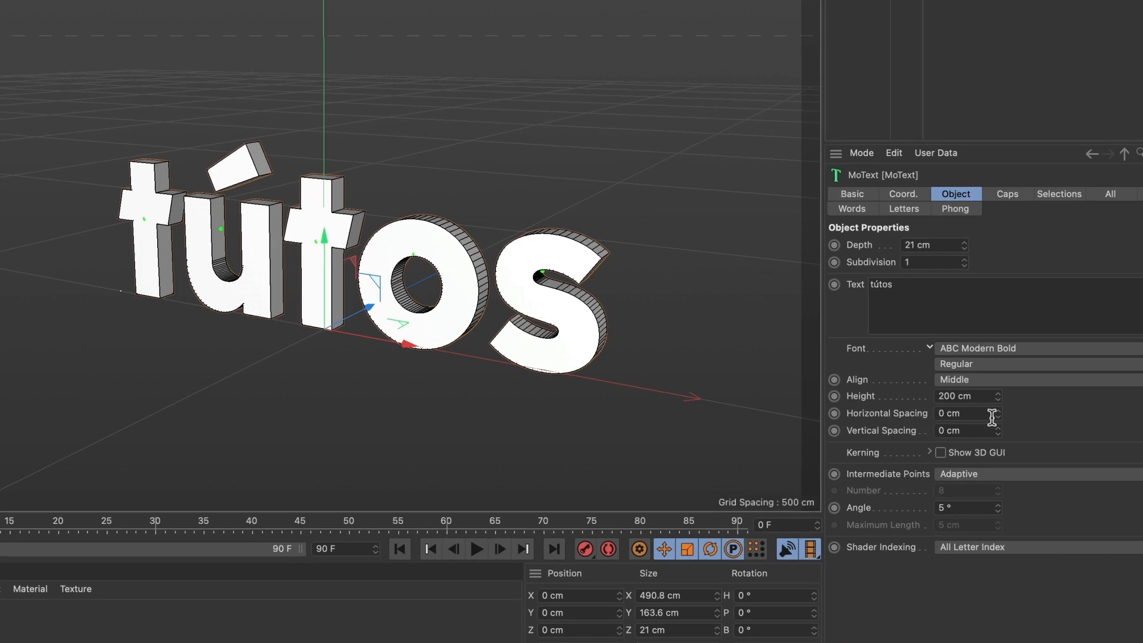
mouse_move(998, 416)
left_mouse_down()
mouse_move(1015, 413)
mouse_move(998, 415)
left_mouse_up()
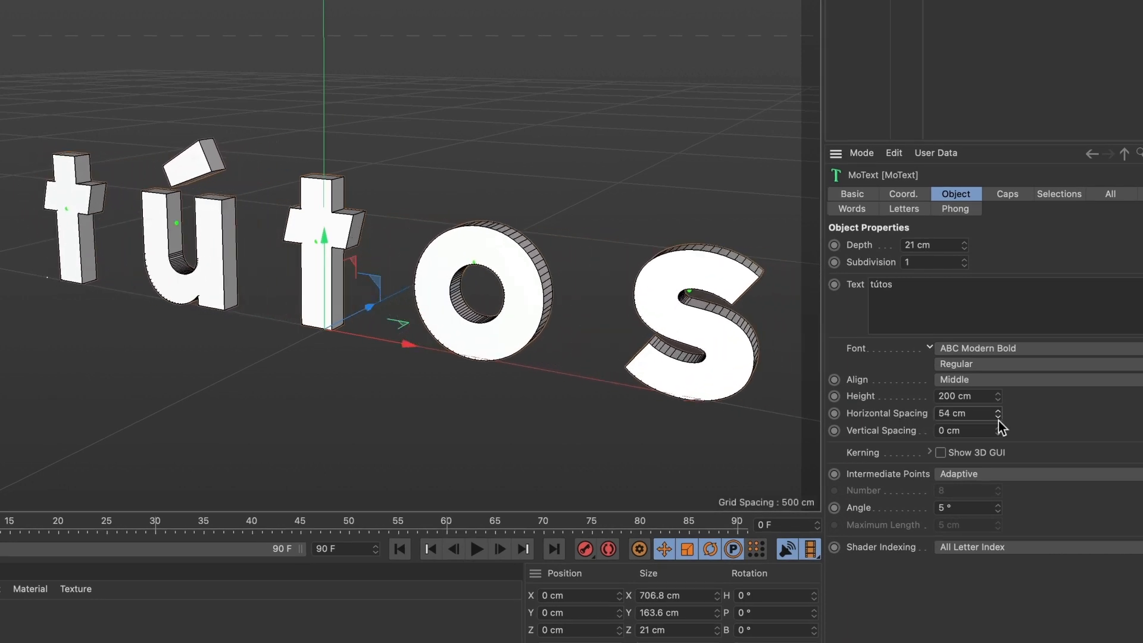
key("super+z")
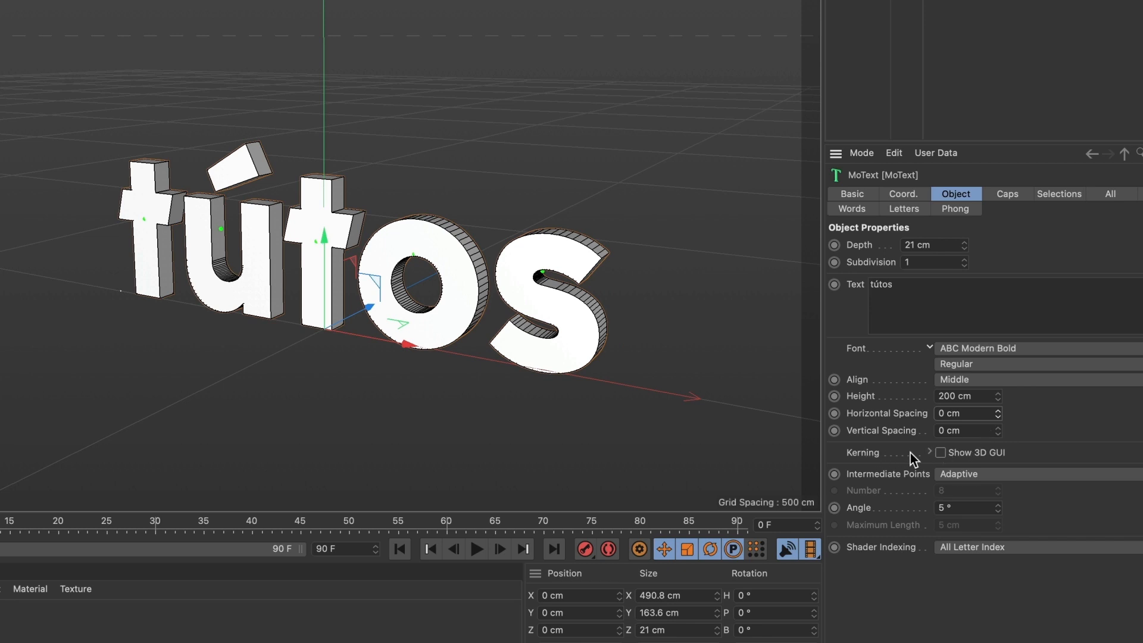
Show the 3D kerning handles and try moving the second t, the o and the s farther apart in the viewport
left_click(940, 453)
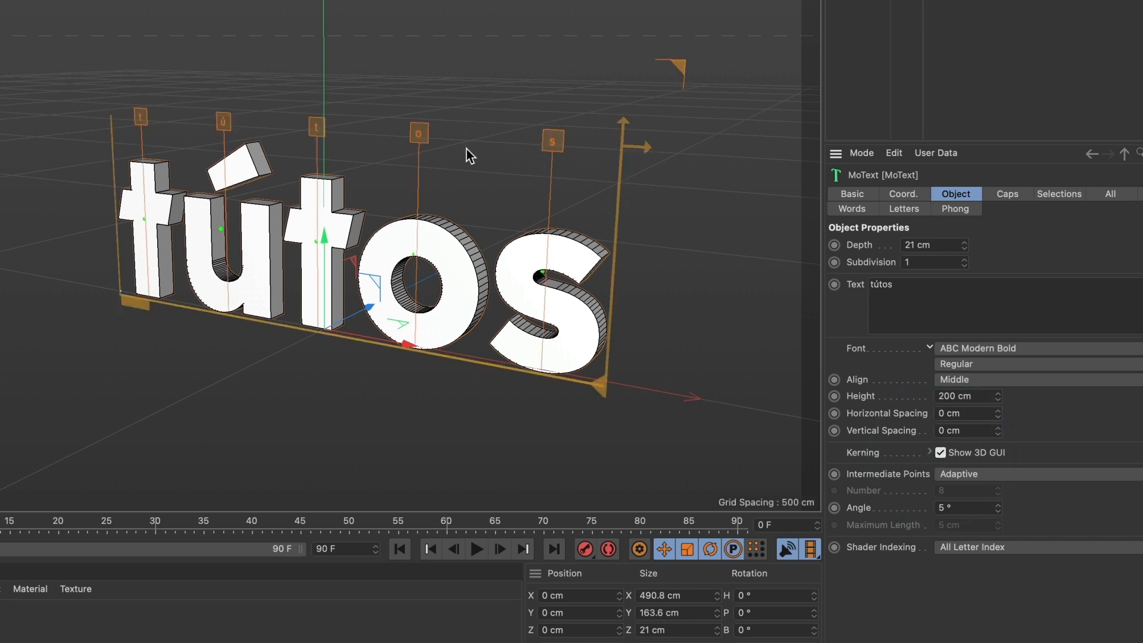
left_click_drag(314, 132, 377, 143)
left_click_drag(466, 143, 513, 147)
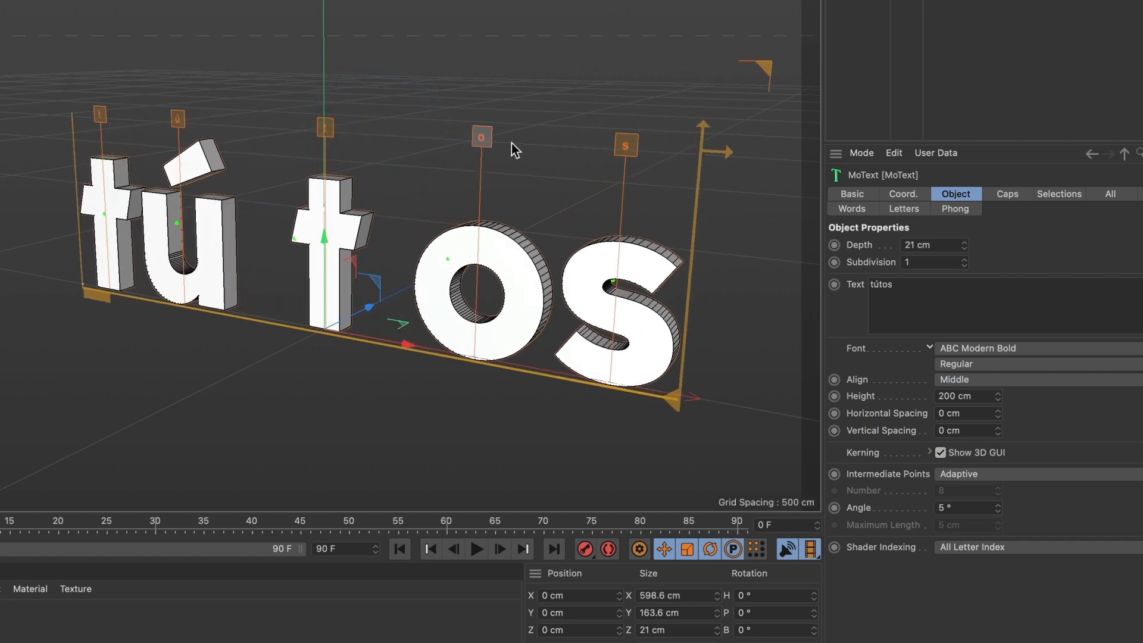
left_click_drag(623, 145, 675, 146)
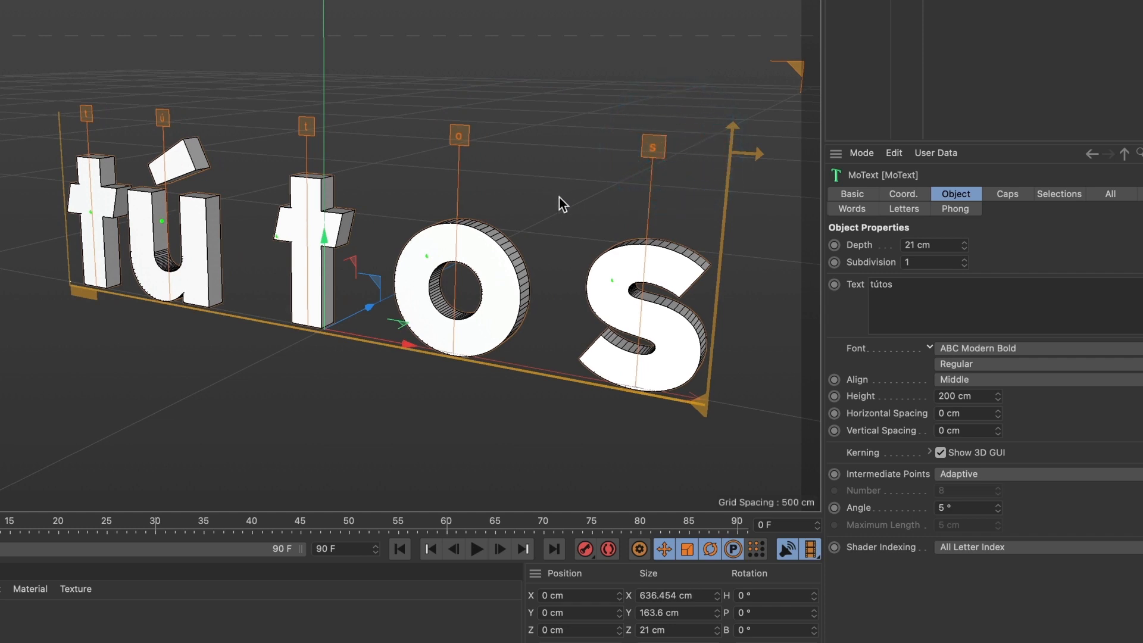
Undo the kerning changes to the letters and turn off the 3D kerning handles
key("ctrl+z")
key("ctrl+z")
key("ctrl+z")
key("ctrl+z")
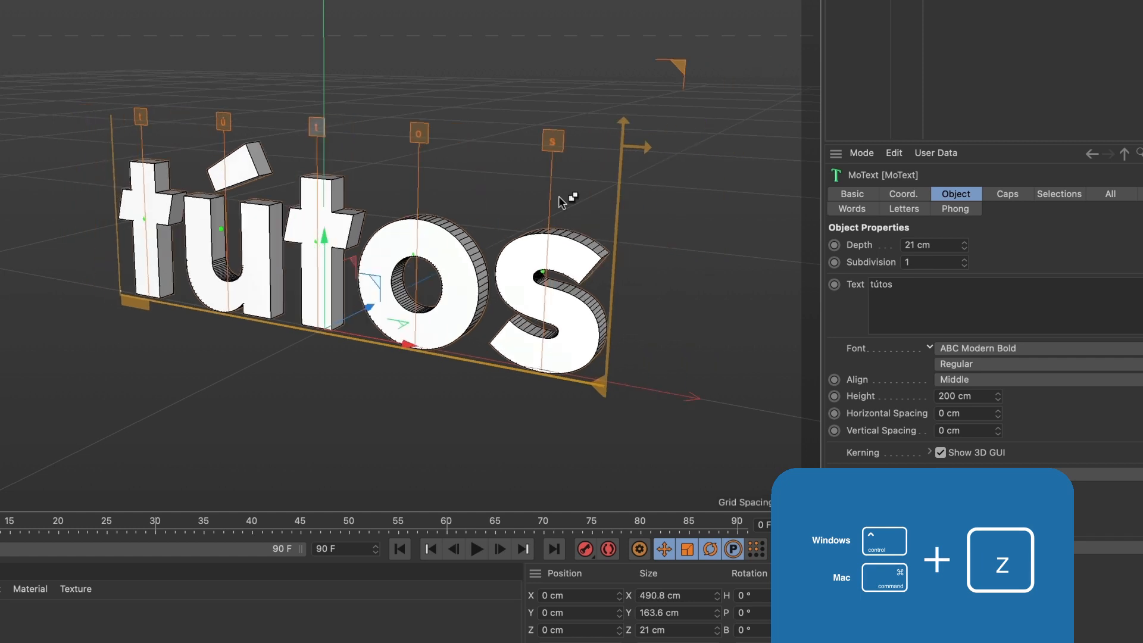
left_click(942, 454)
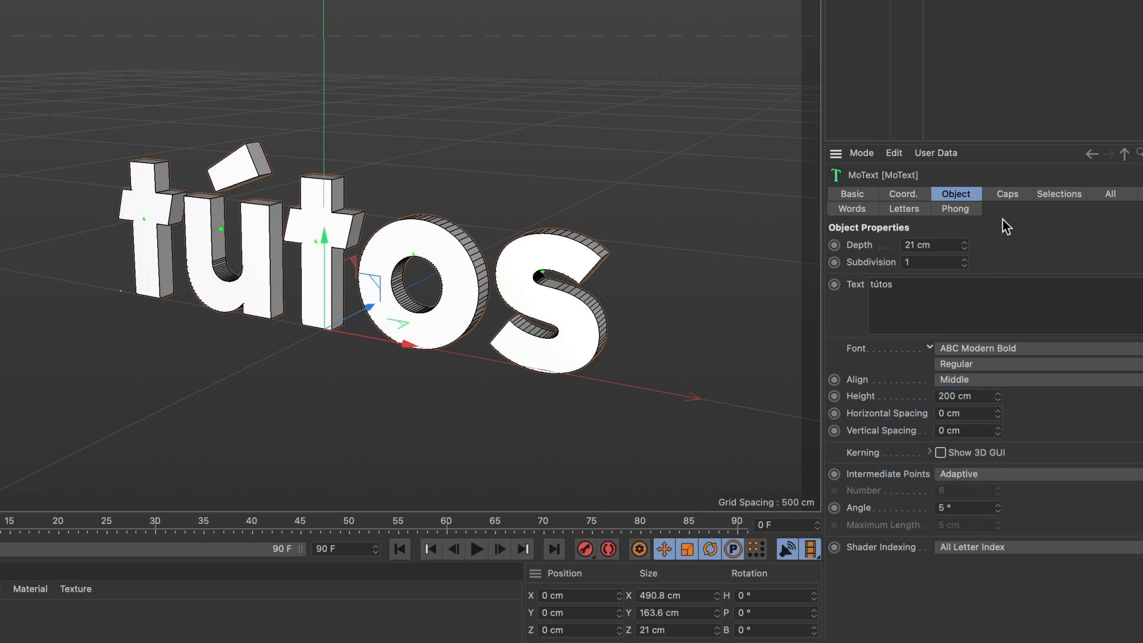
In the text's cap settings, try removing the start and end caps, and re-enable both
left_click(1012, 195)
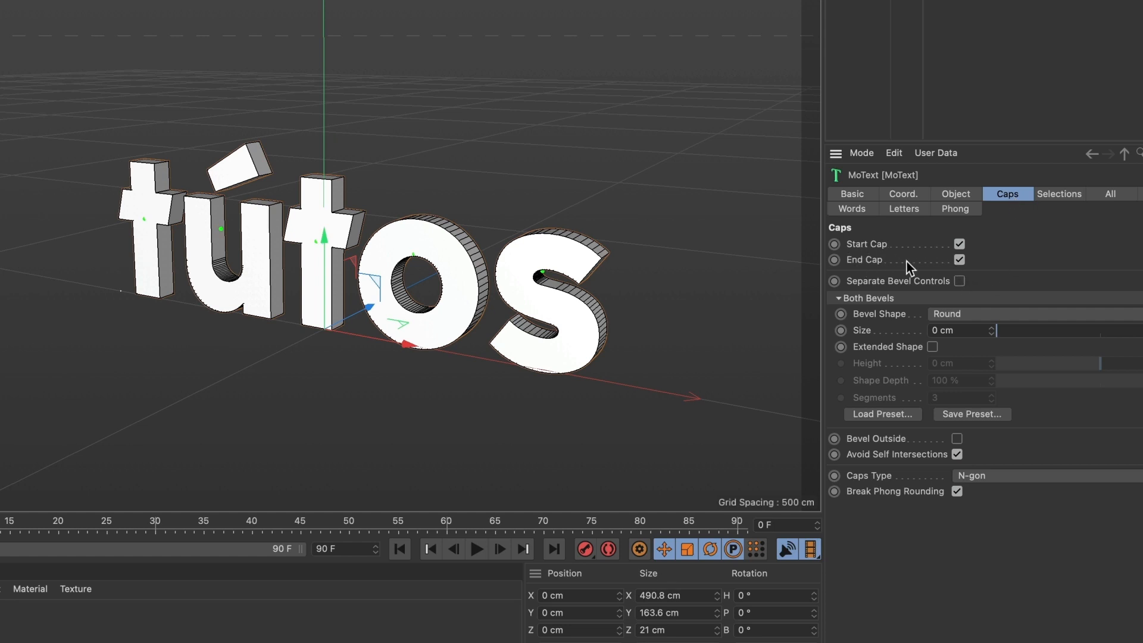
scroll(473, 239, "up", 5)
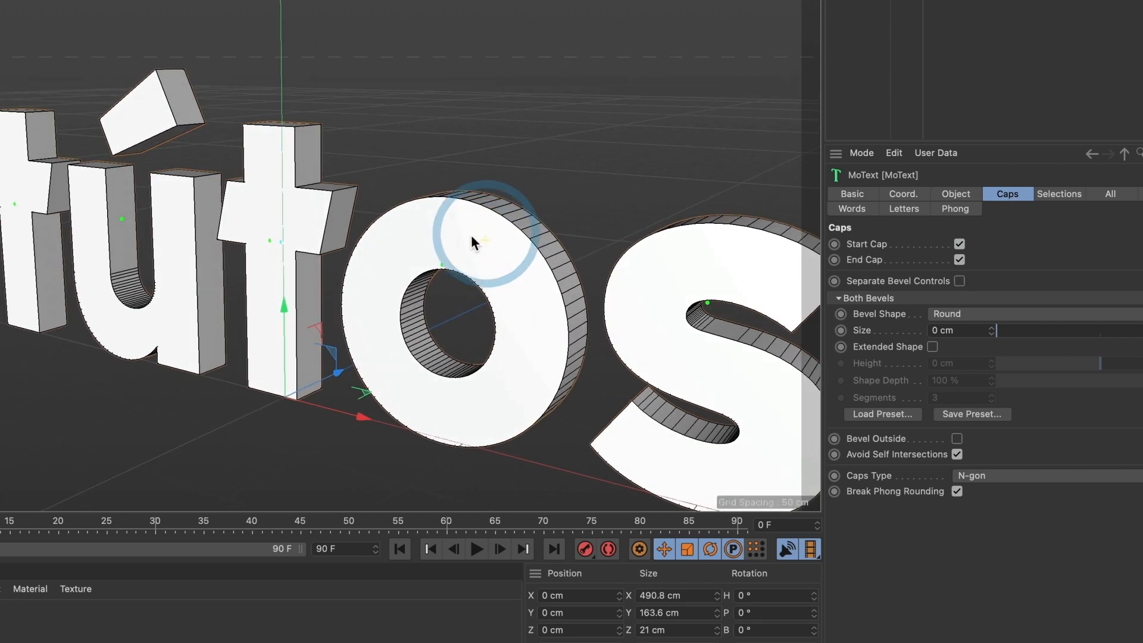
left_click(959, 244)
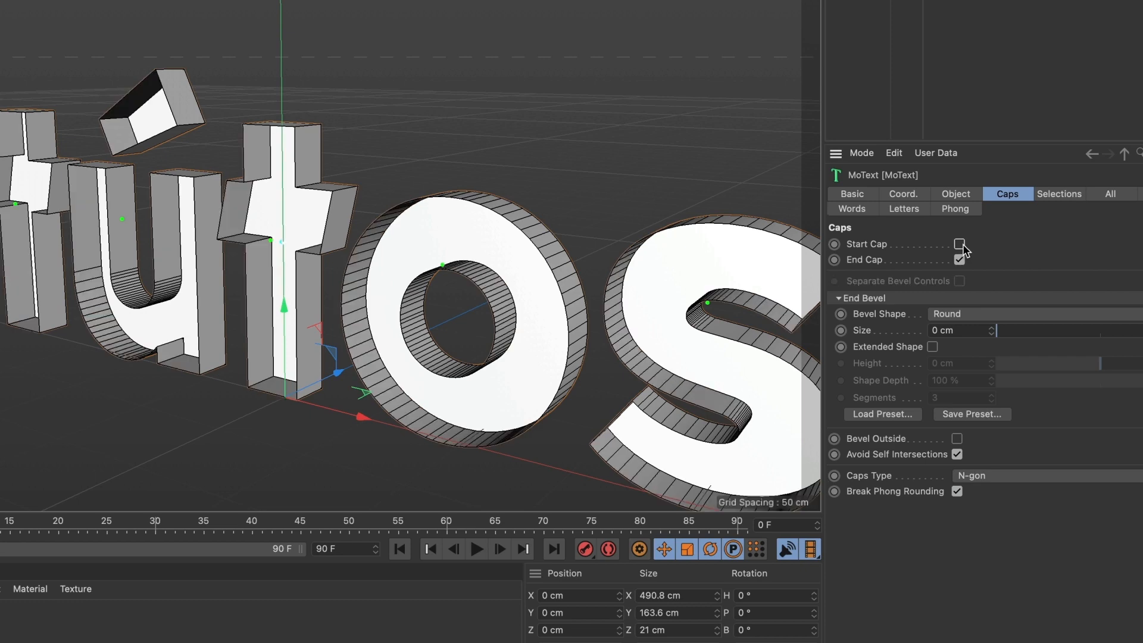
left_click_drag(522, 305, 462, 294, "alt")
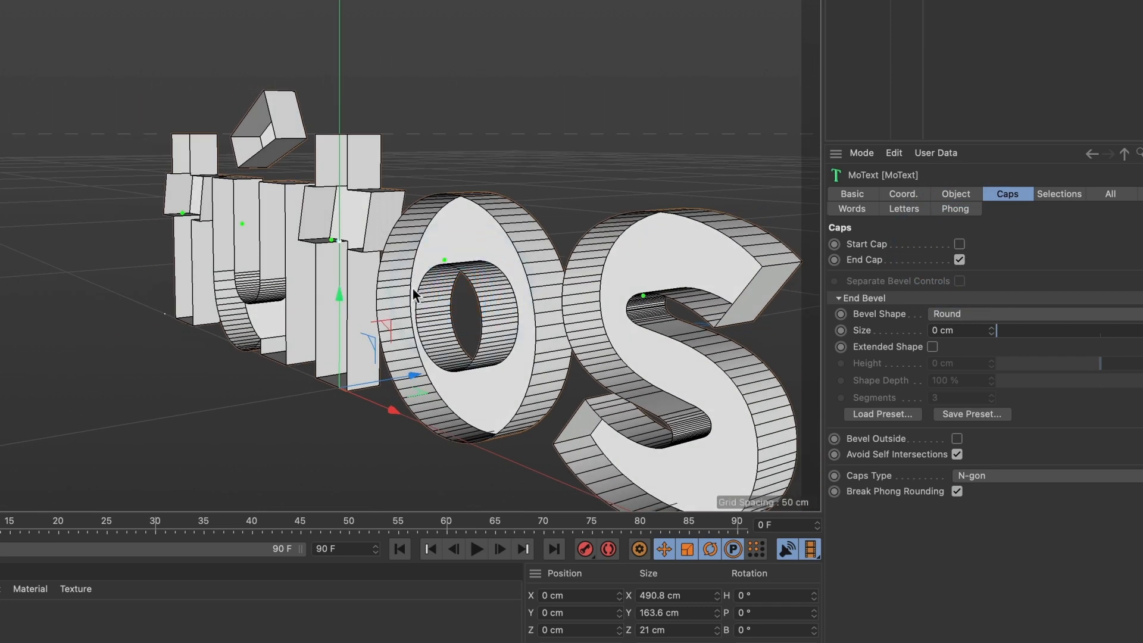
left_click(959, 260)
left_click_drag(536, 286, 515, 271, "alt")
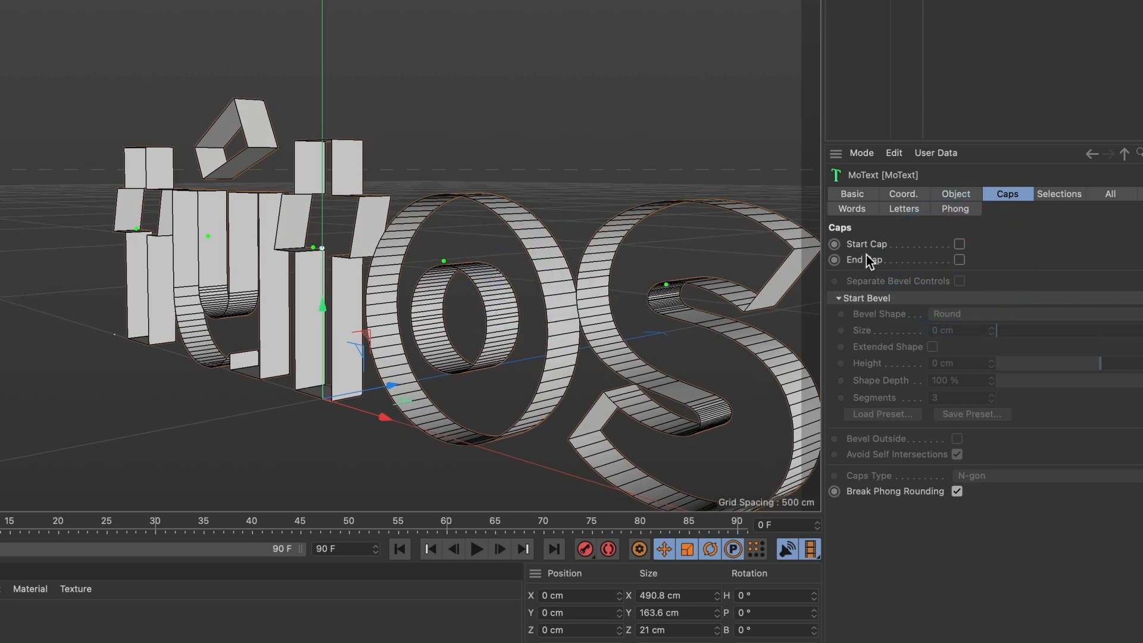
left_click(959, 260)
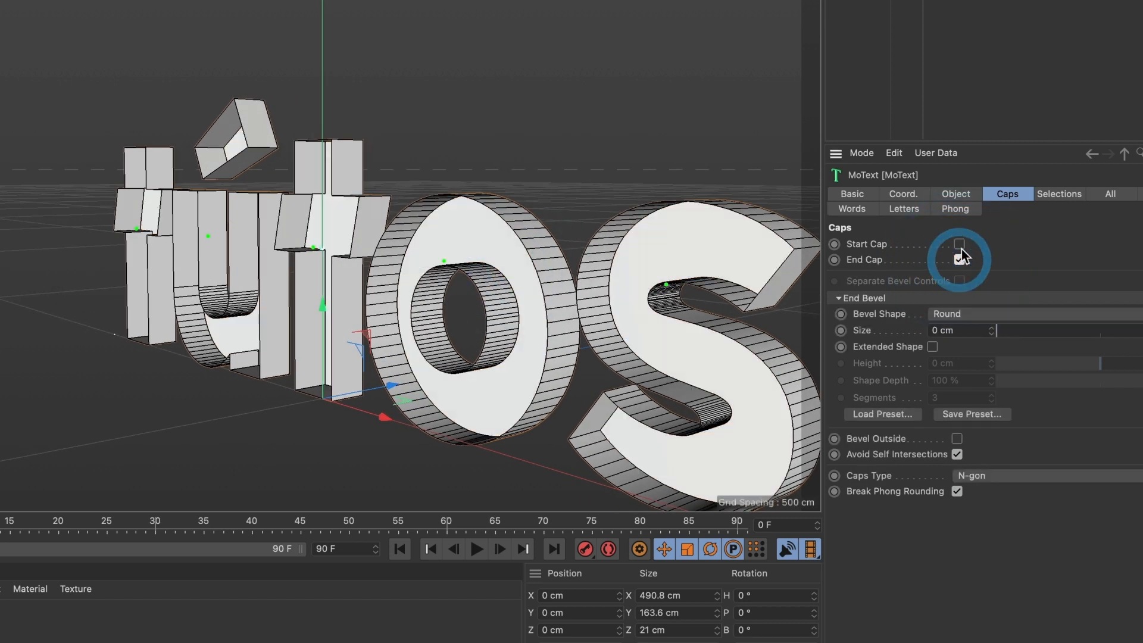
left_click(960, 244)
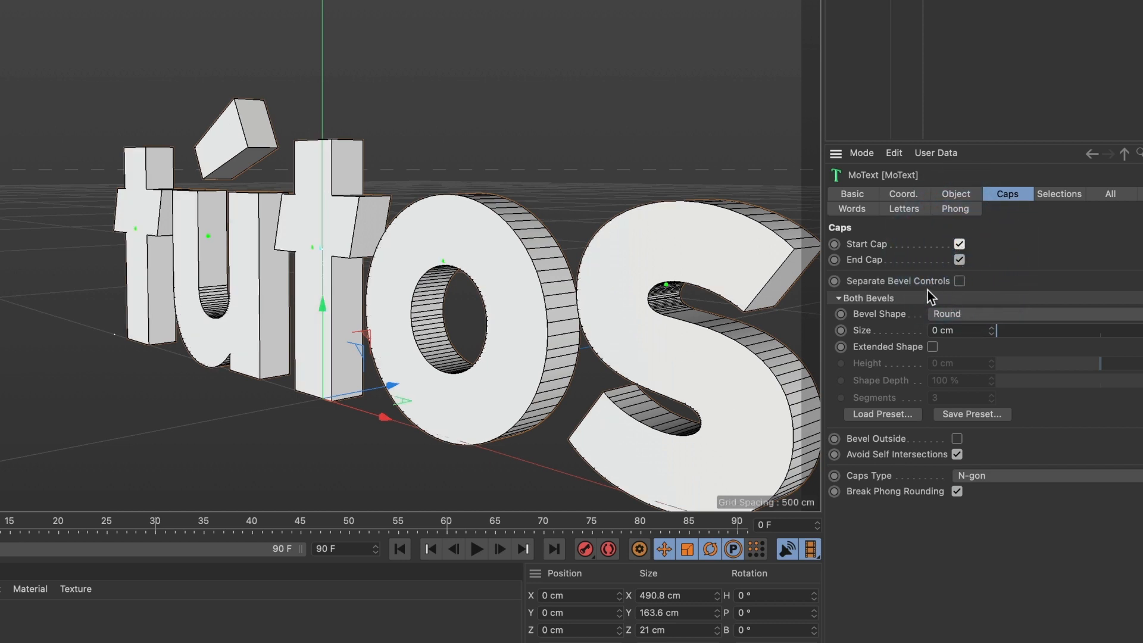
Enable separate bevel controls for the text's caps and give the start bevel a size of about 8 cm
left_click(959, 281)
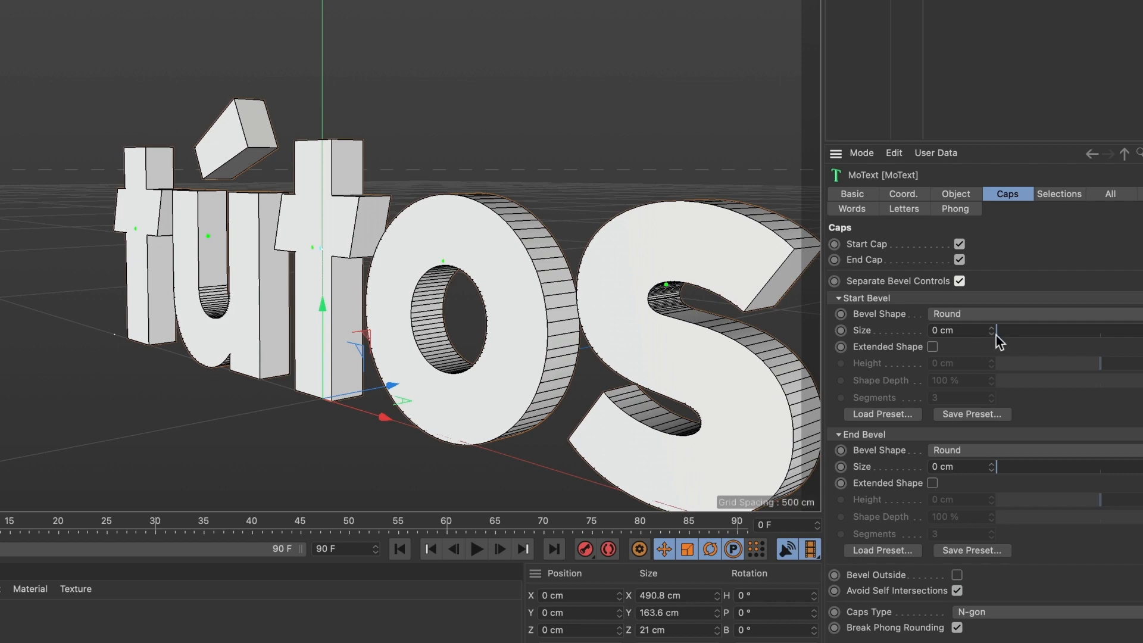
left_click_drag(1000, 334, 1012, 332)
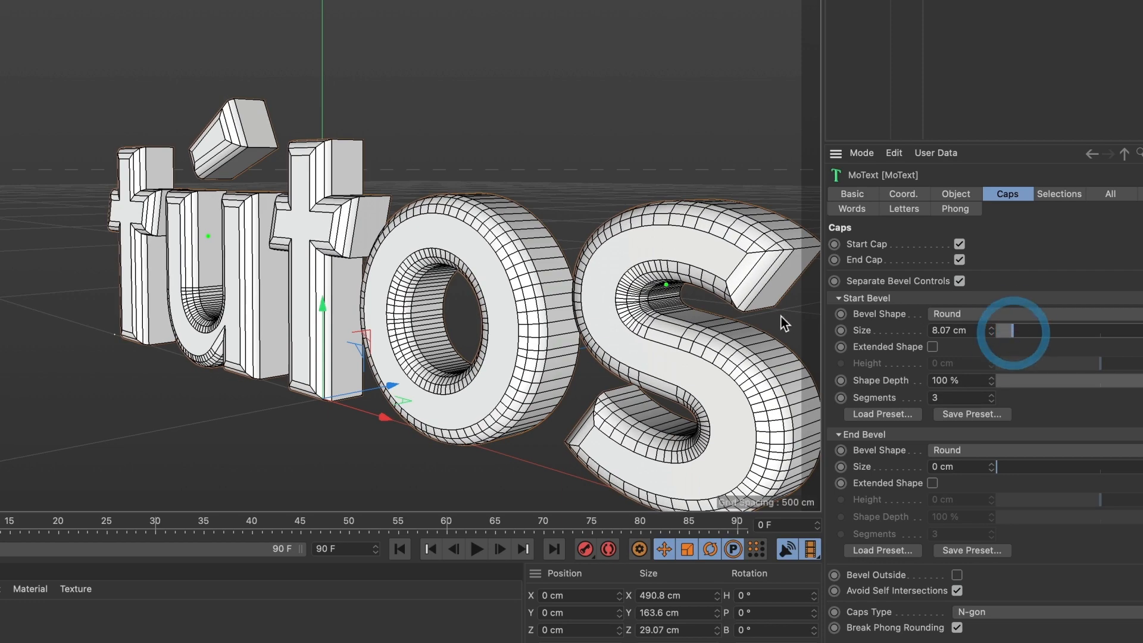
left_click_drag(783, 323, 474, 294, "alt")
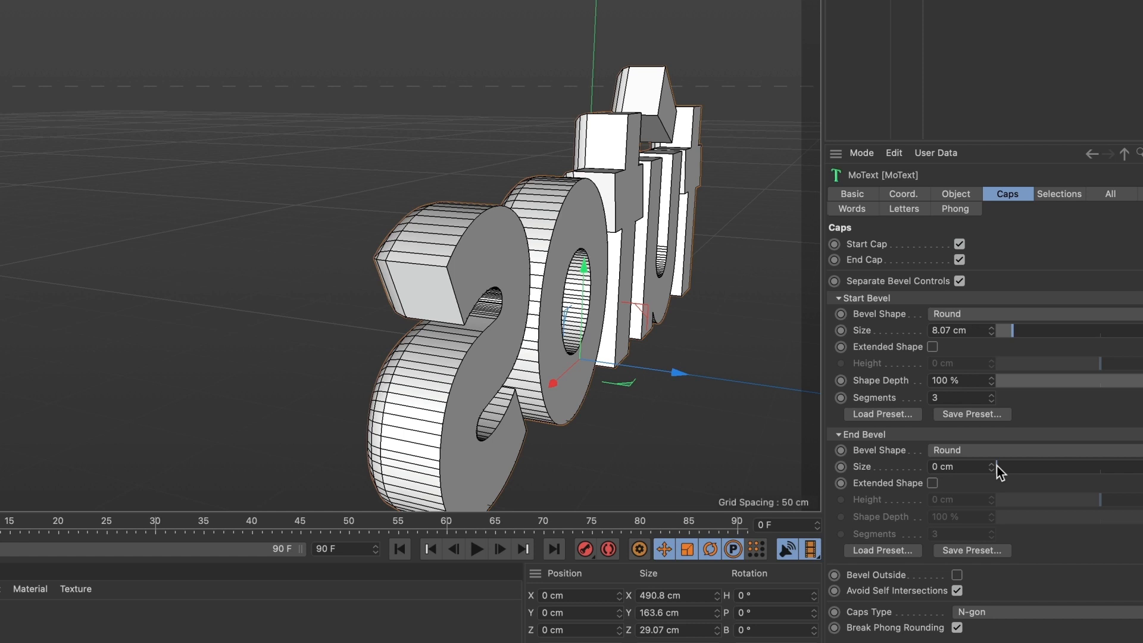
Try an end bevel size of about 5 cm on the back of the letters and return it to 0 cm
left_click_drag(997, 466, 1006, 466)
left_click_drag(505, 266, 473, 287, "alt")
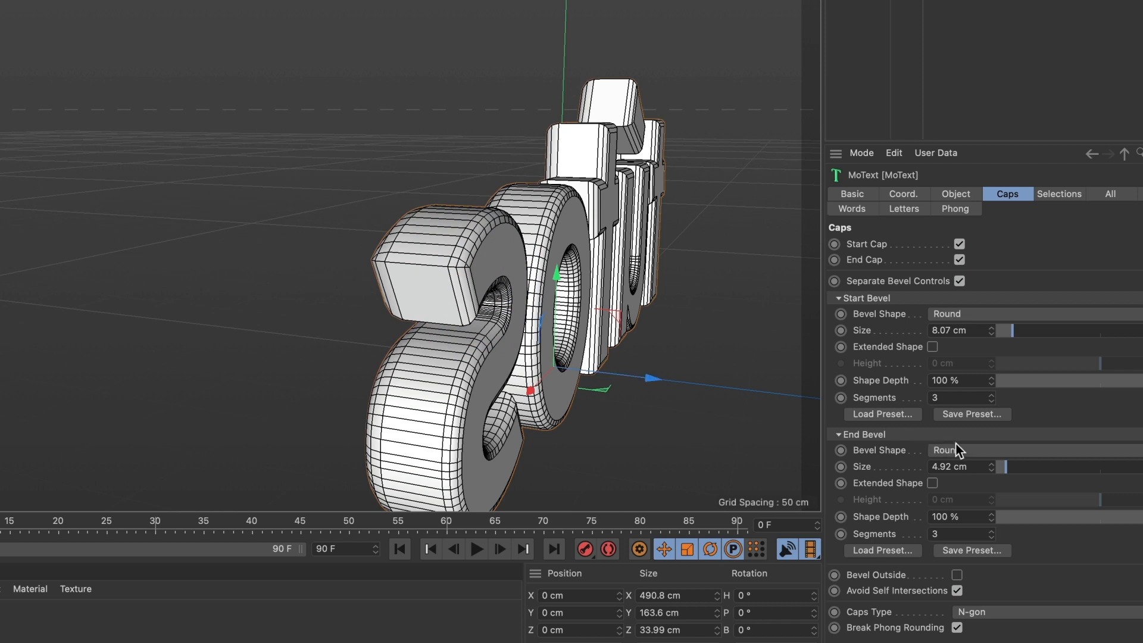
left_click_drag(1001, 467, 990, 466)
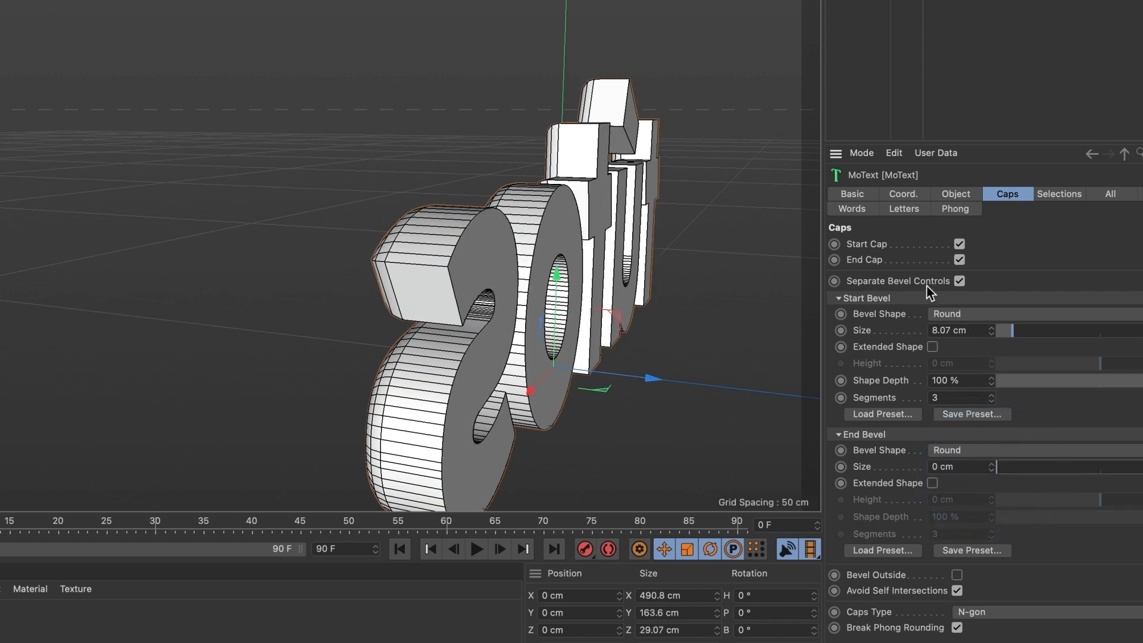
Merge the bevel controls, give both caps a bevel size of about 5.7 cm, and re-enable separate bevel controls
left_click(960, 280)
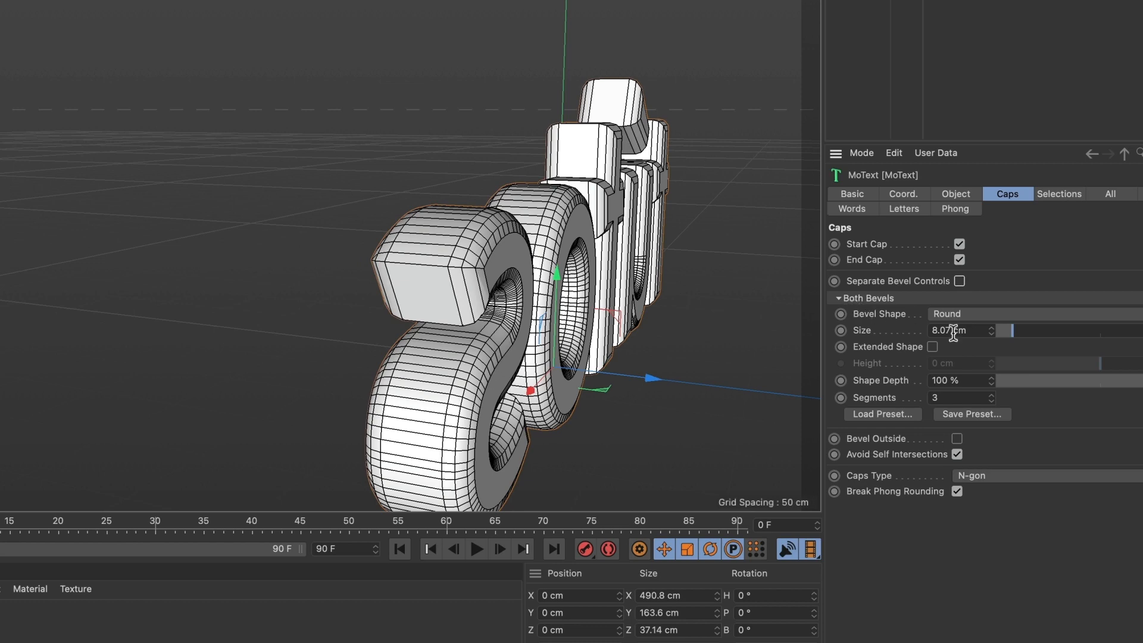
mouse_move(1005, 332)
left_mouse_down()
mouse_move(1035, 334)
mouse_move(1008, 333)
left_mouse_up()
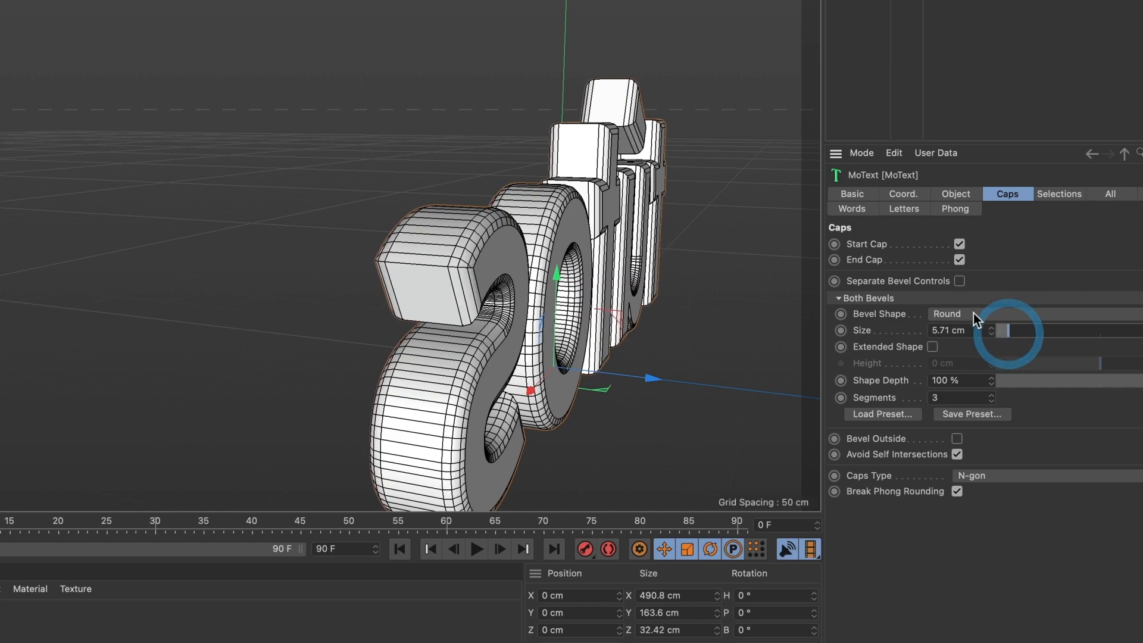
left_click_drag(492, 292, 658, 298, "alt")
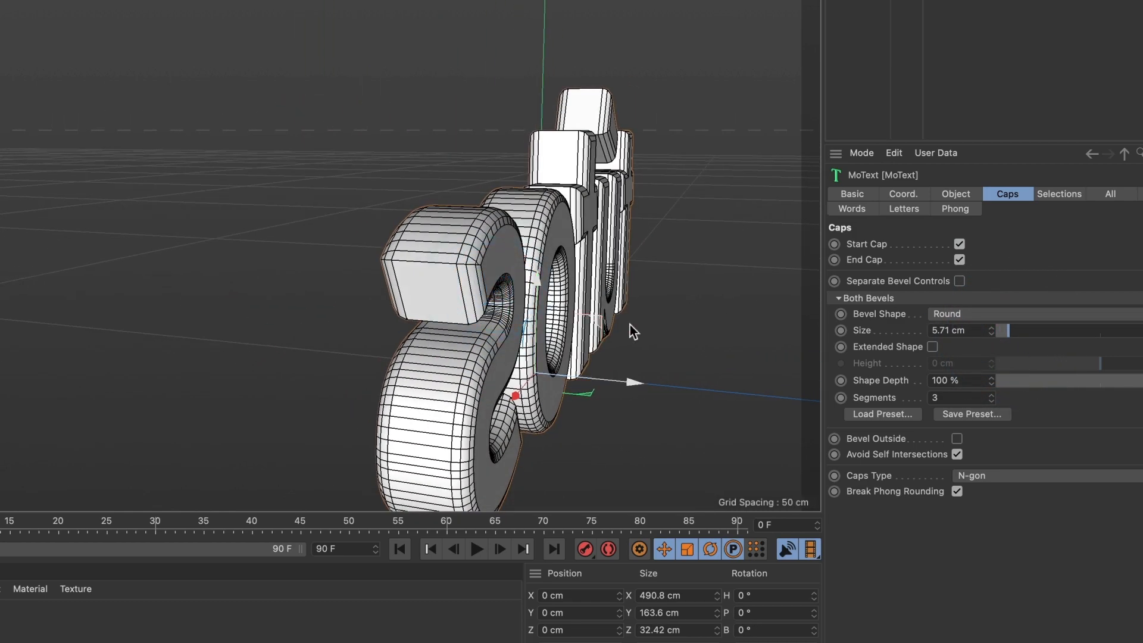
left_click(959, 281)
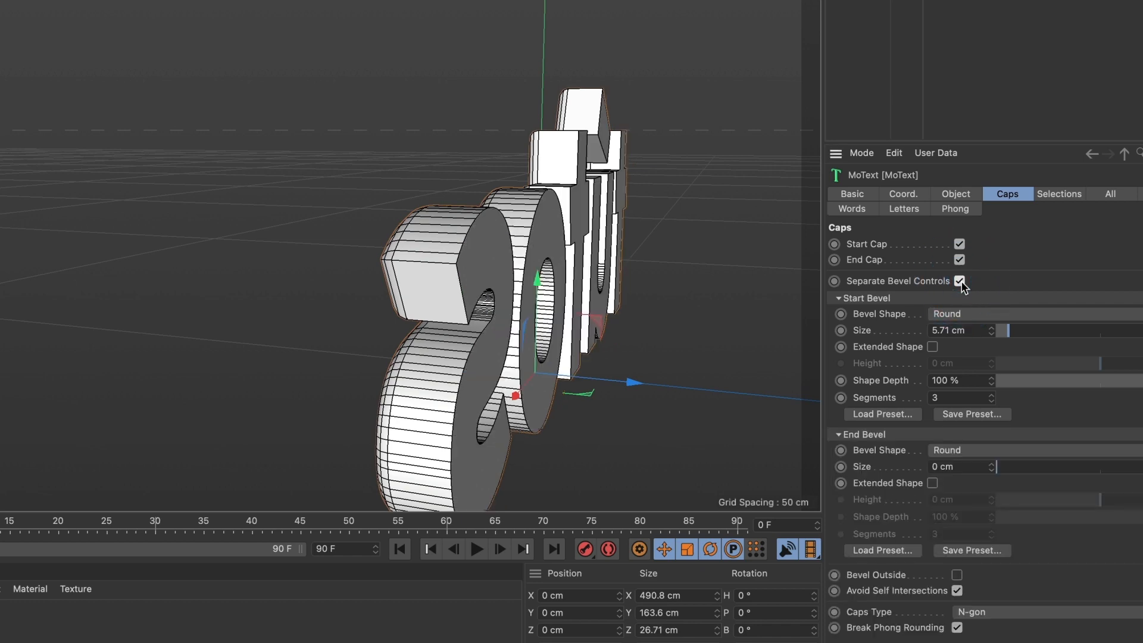
Try Extended Shape on the start bevel with a height of about 6.7 cm, undo the height and disable the option
left_click_drag(529, 283, 516, 351, "alt")
middle_click_drag(325, 295, 420, 294, "alt")
left_click_drag(420, 294, 429, 297, "alt")
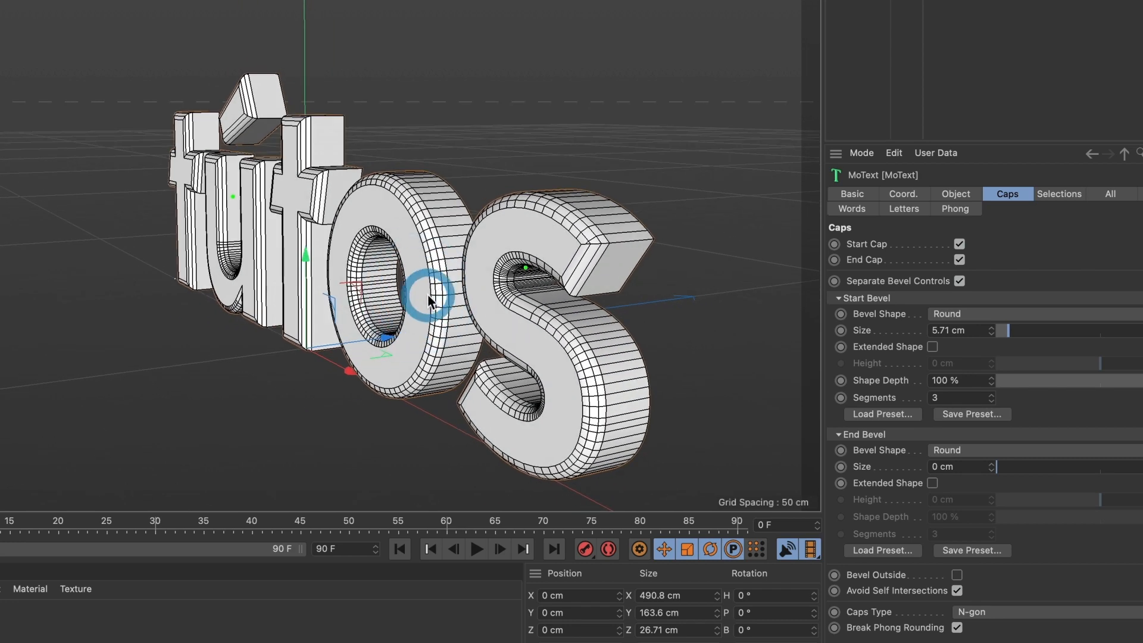
left_click(932, 347)
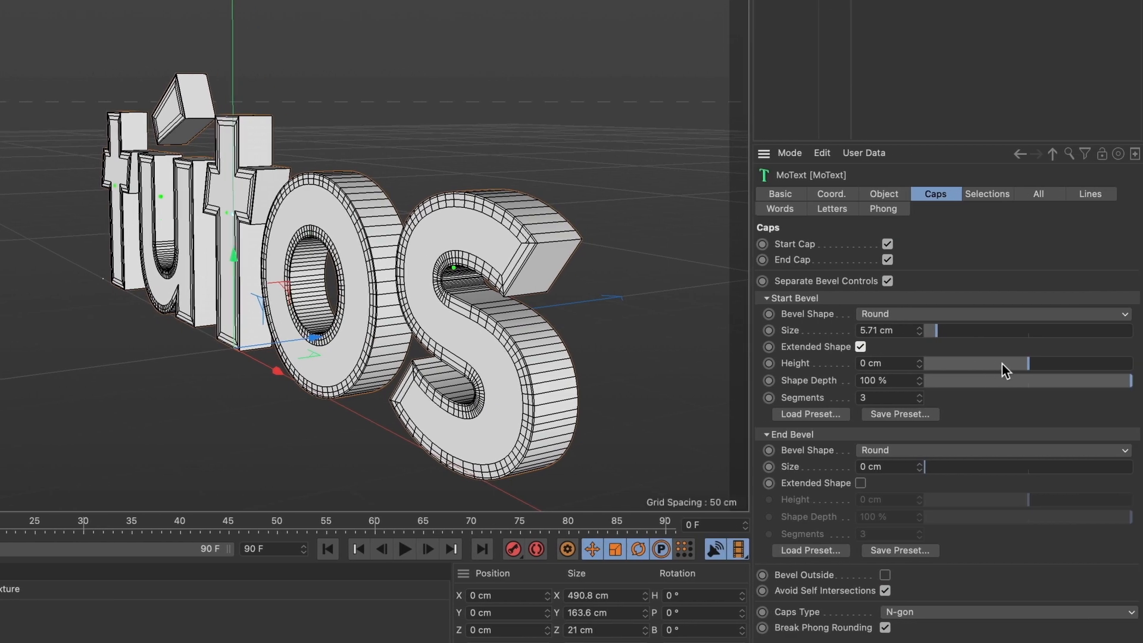
mouse_move(1013, 365)
left_mouse_down()
mouse_move(1027, 363)
mouse_move(1003, 365)
mouse_move(1016, 363)
left_mouse_up()
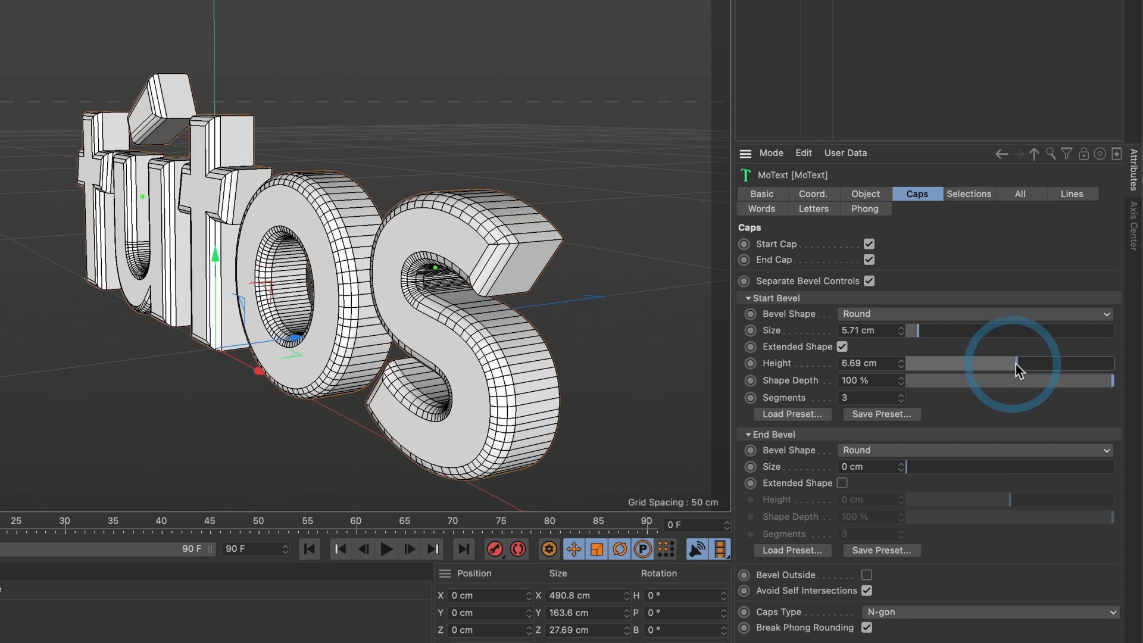
key("super+z")
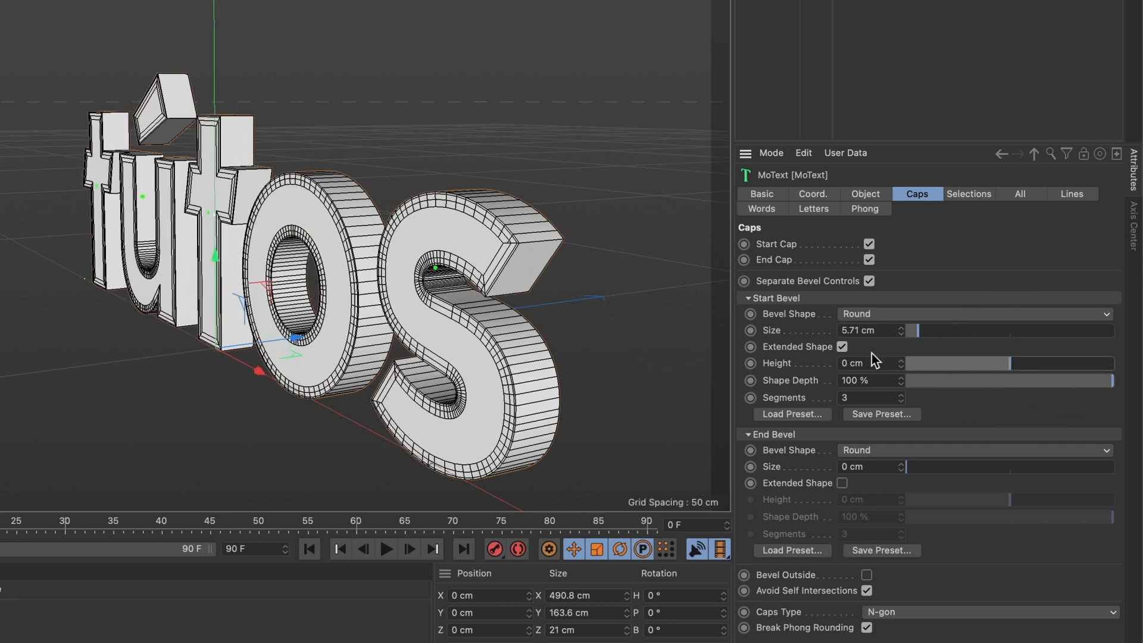
left_click(842, 347)
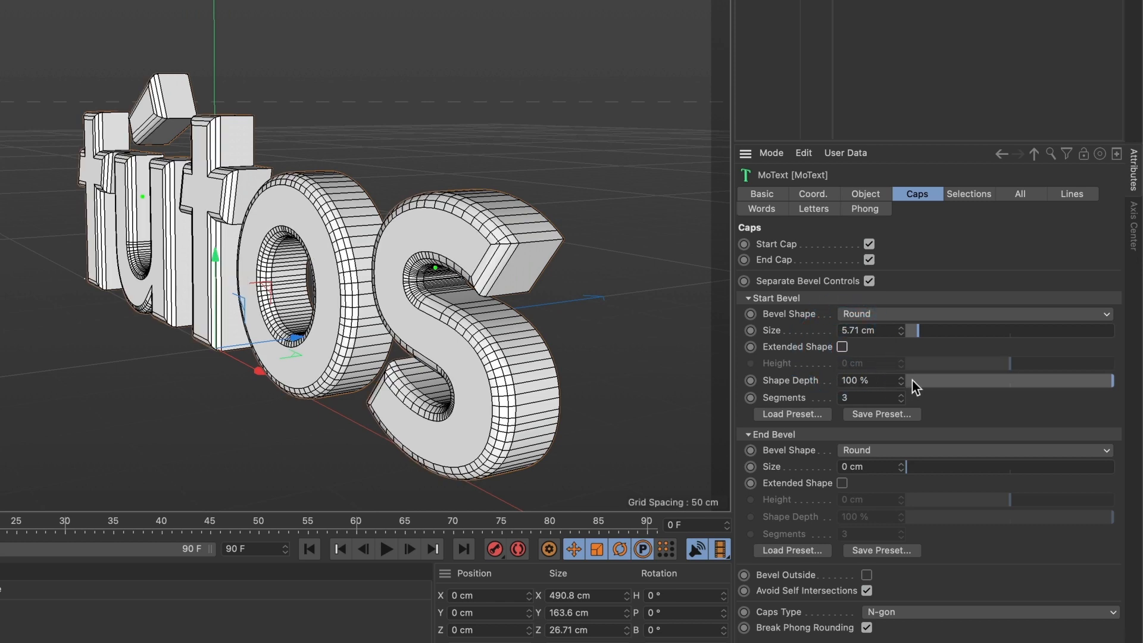
Try a start bevel shape depth of about -74 % and return it to 100 %
left_click_drag(1093, 381, 932, 385)
right_click_drag(351, 229, 429, 212, "alt")
left_click_drag(430, 213, 362, 213, "alt")
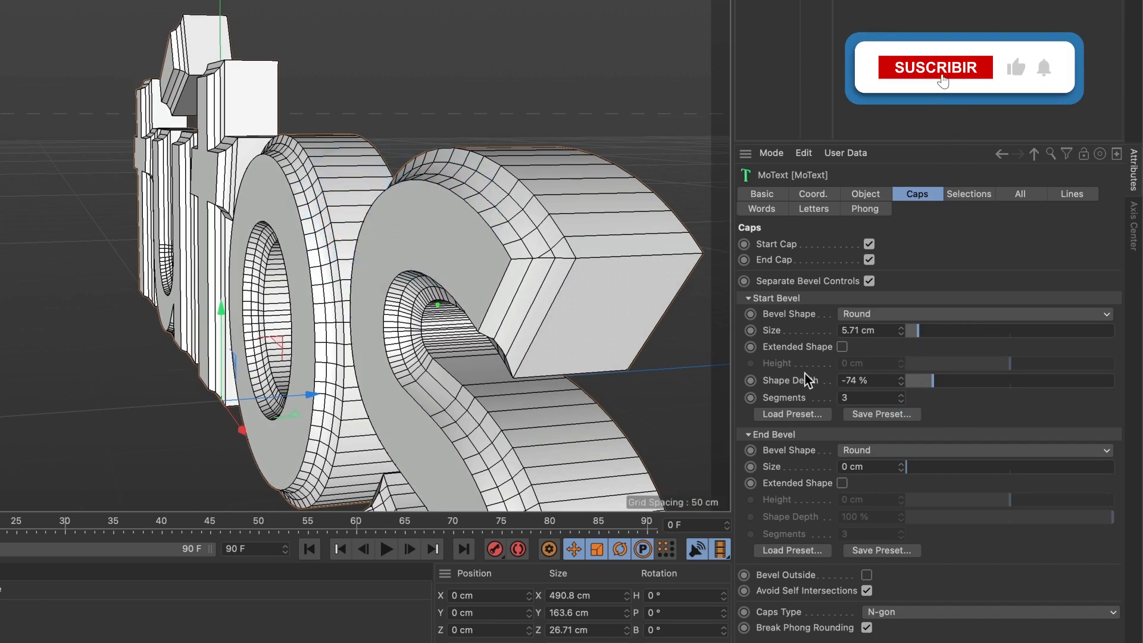
left_click_drag(943, 386, 1139, 398)
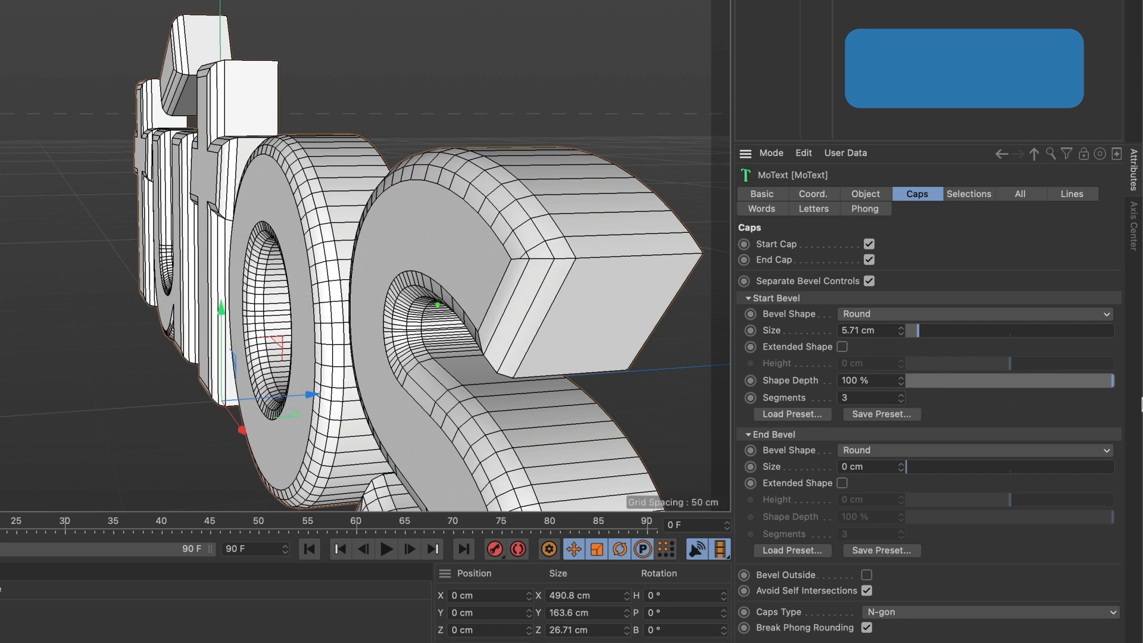
left_click(977, 392)
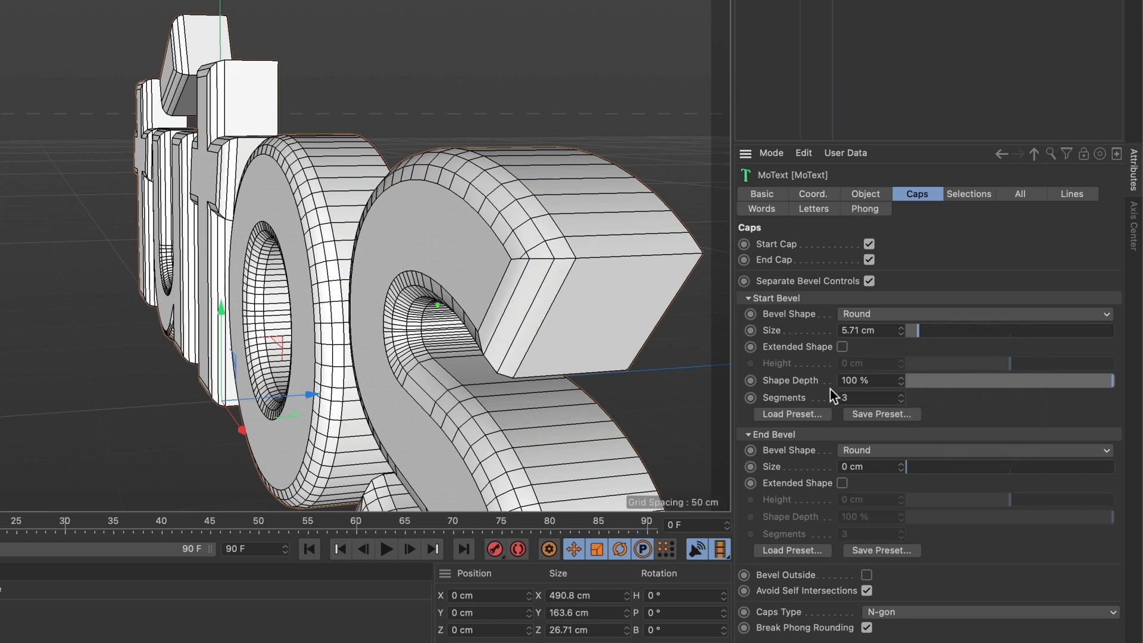
Try 7 segments on the start bevel and return it to 3 segments
left_click(901, 395)
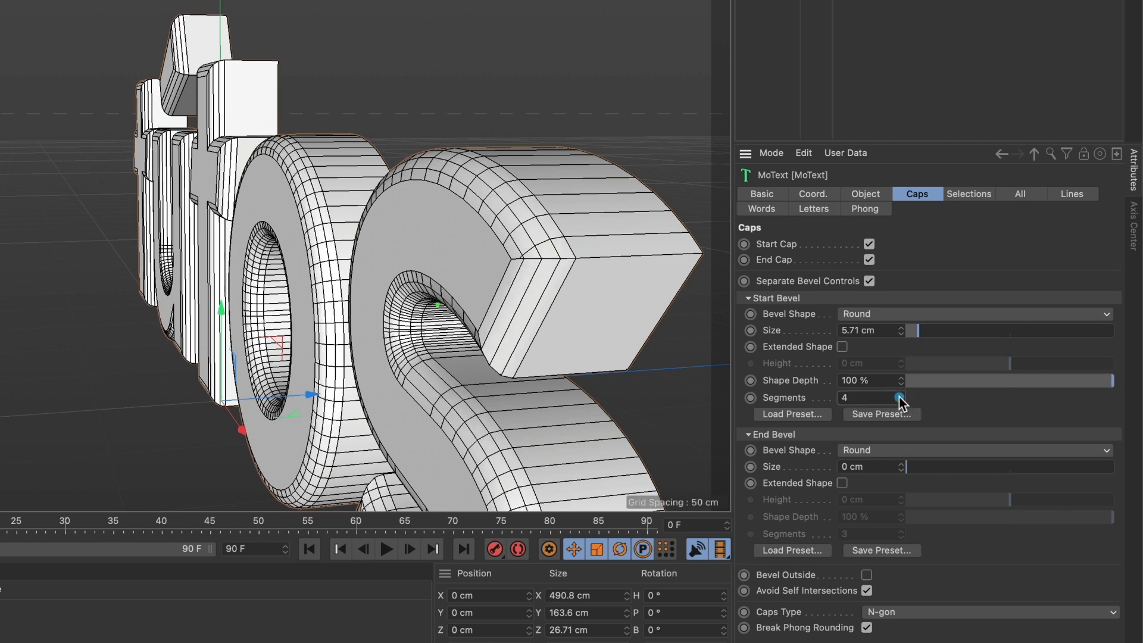
left_click(901, 395)
left_click(901, 396)
left_click(901, 396)
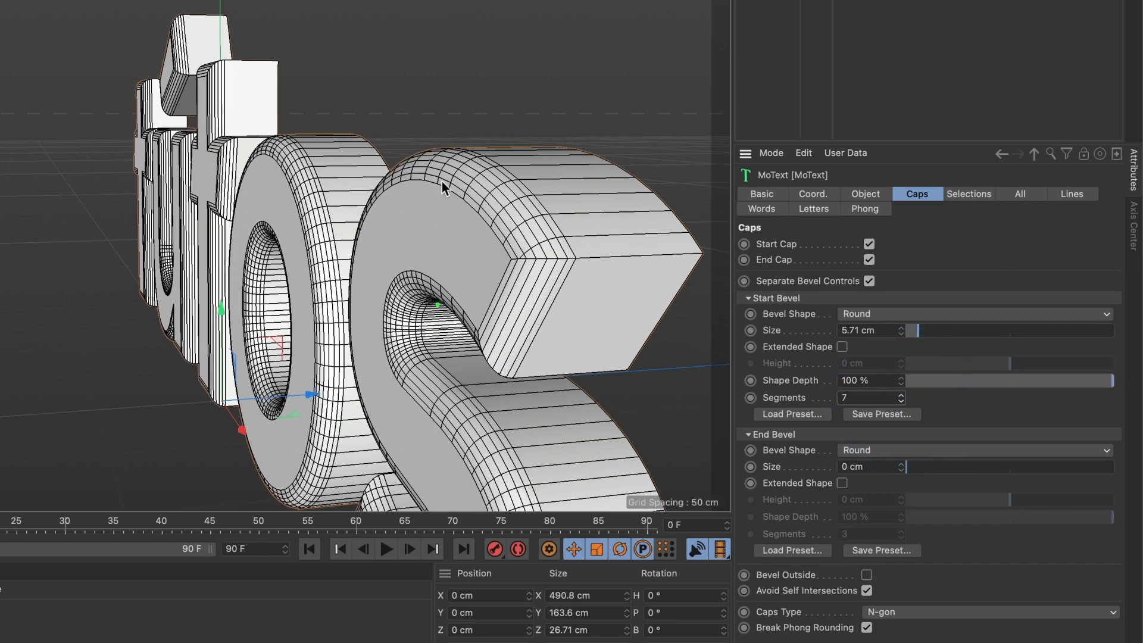
left_click(901, 400)
left_click(901, 401)
left_click(901, 400)
left_click(901, 400)
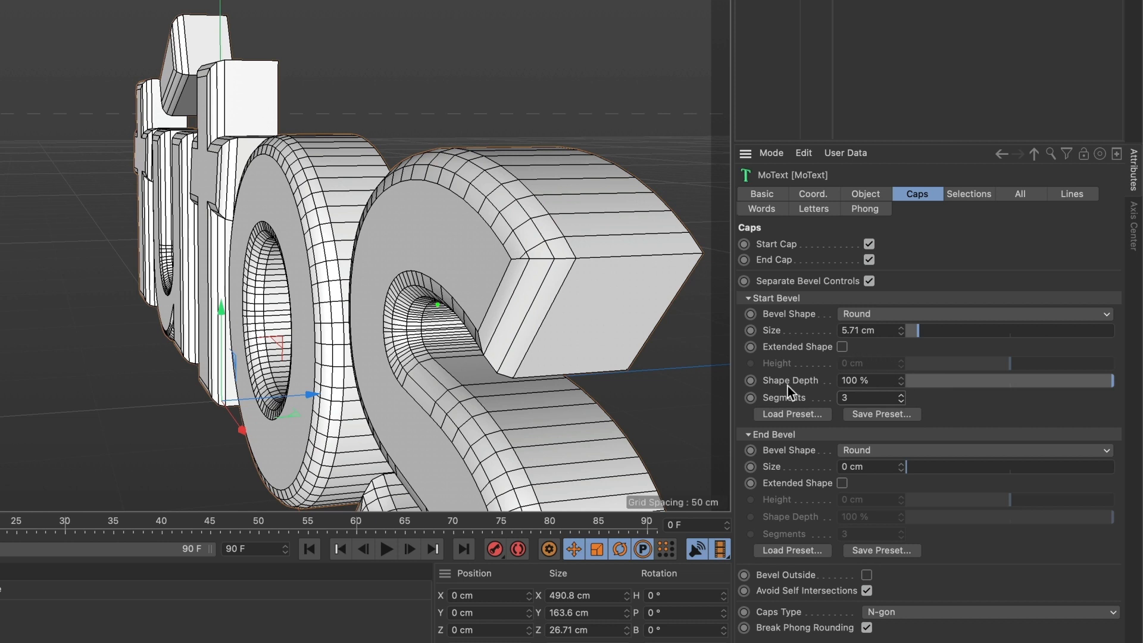
Browse the start bevel presets and load the Flat - Angled preset
left_click(804, 416)
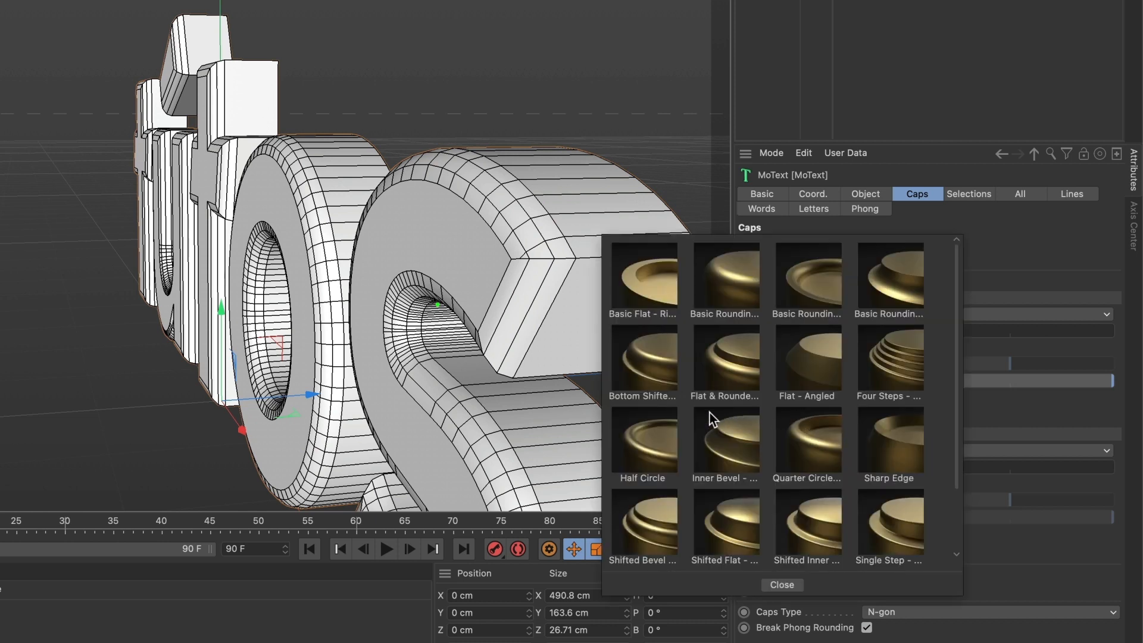
scroll(859, 393, "down", 3)
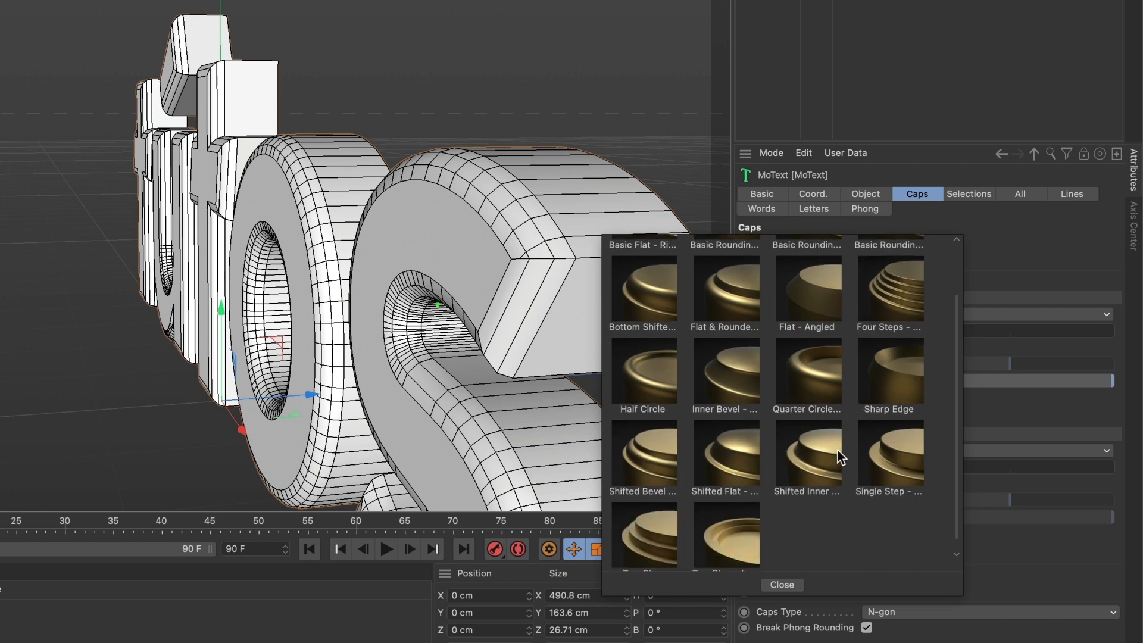
scroll(838, 450, "up", 3)
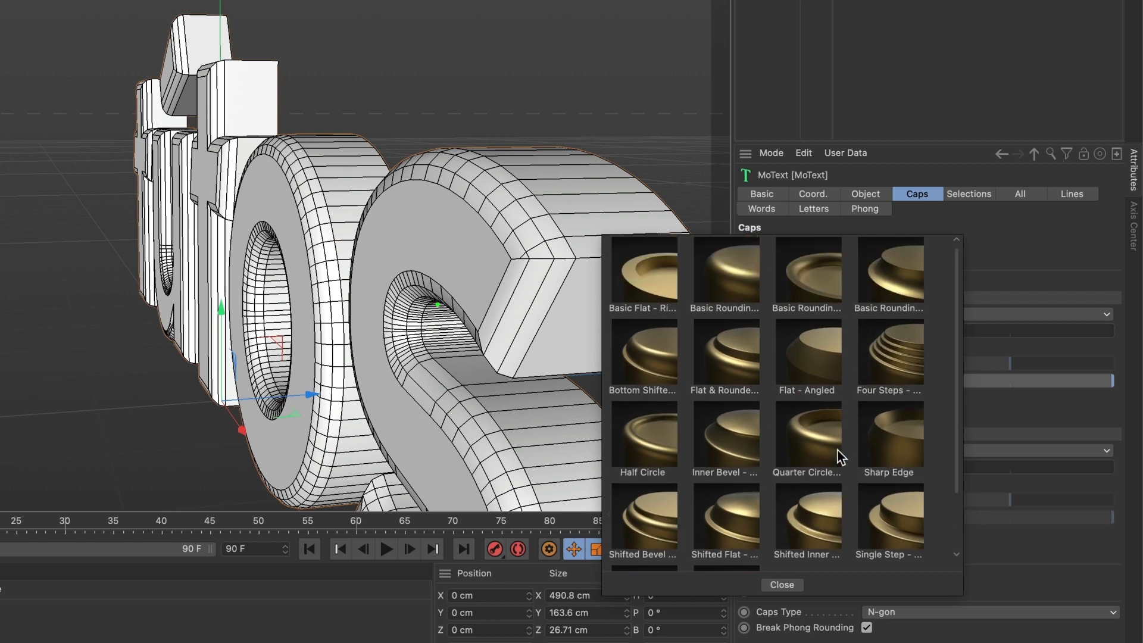
left_click(803, 370)
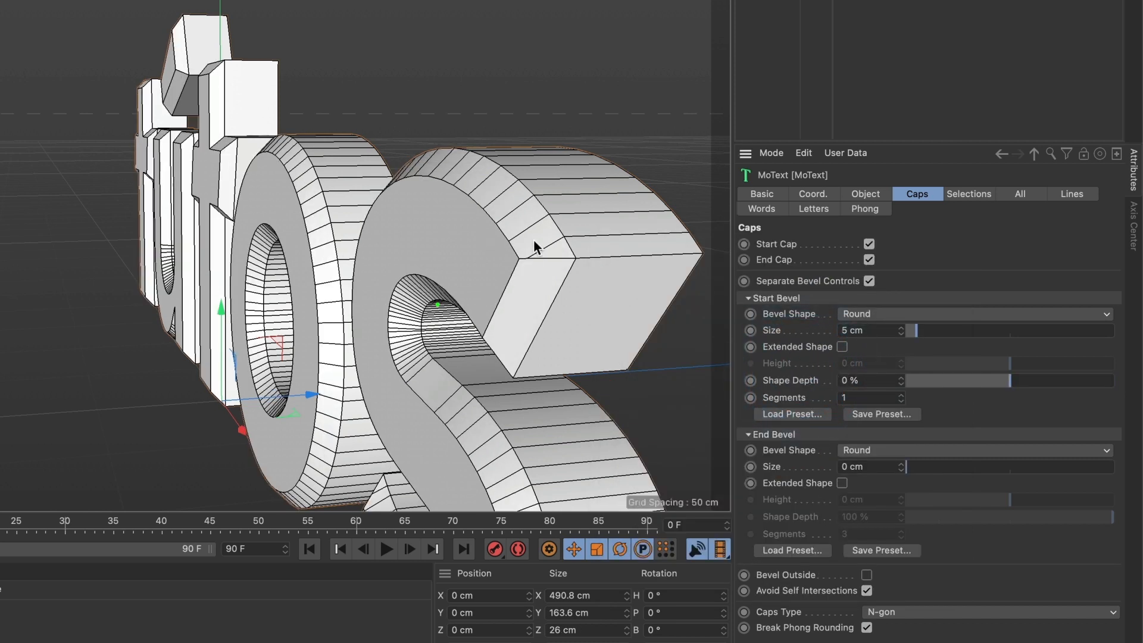
Try the Shifted Bevel preset on the start bevel and load Flat - Angled again
left_click(797, 412)
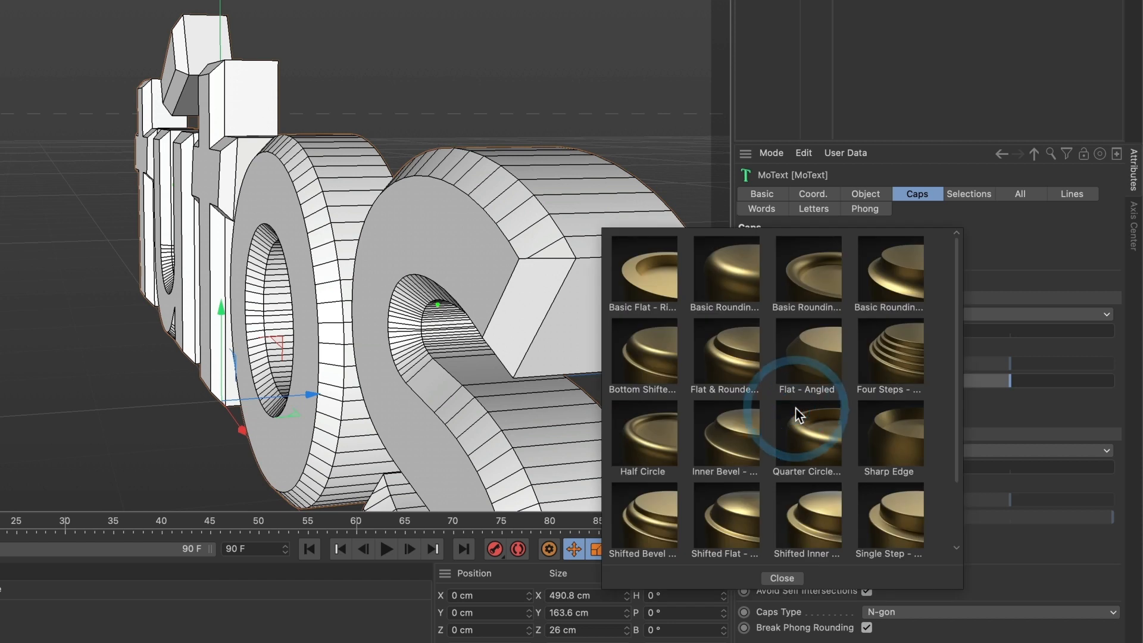
left_click(652, 505)
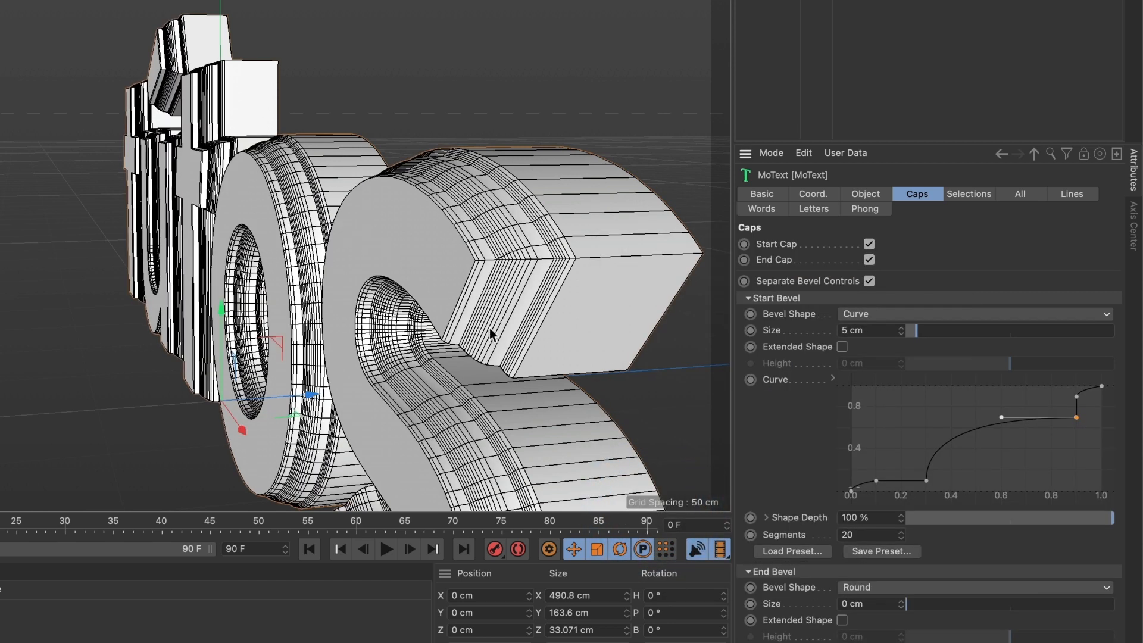
left_click(789, 553)
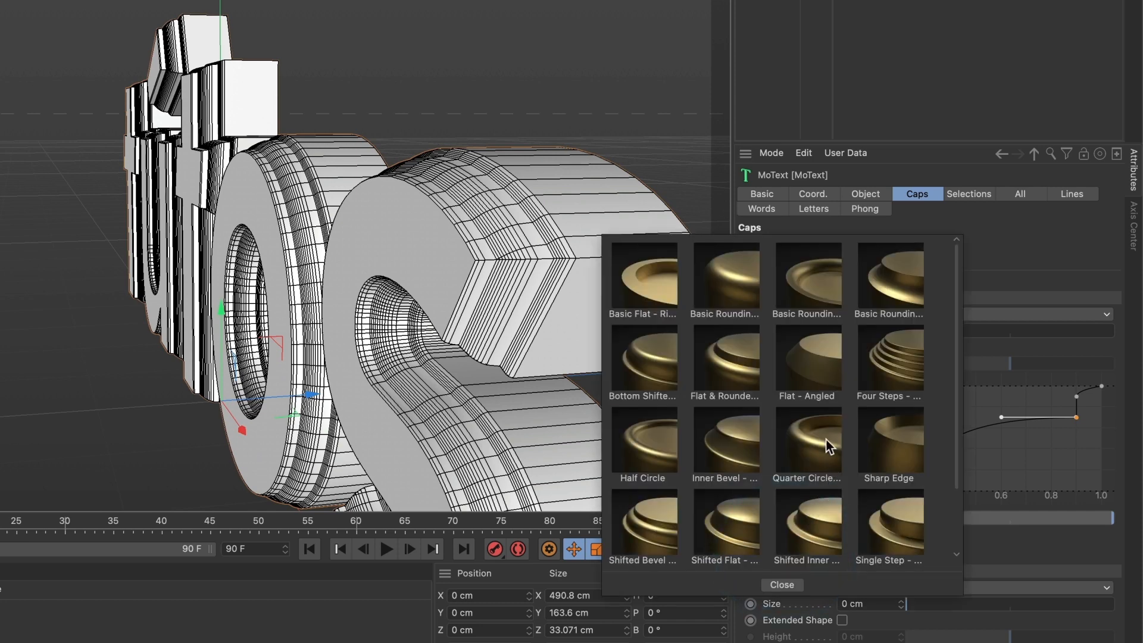
left_click(813, 397)
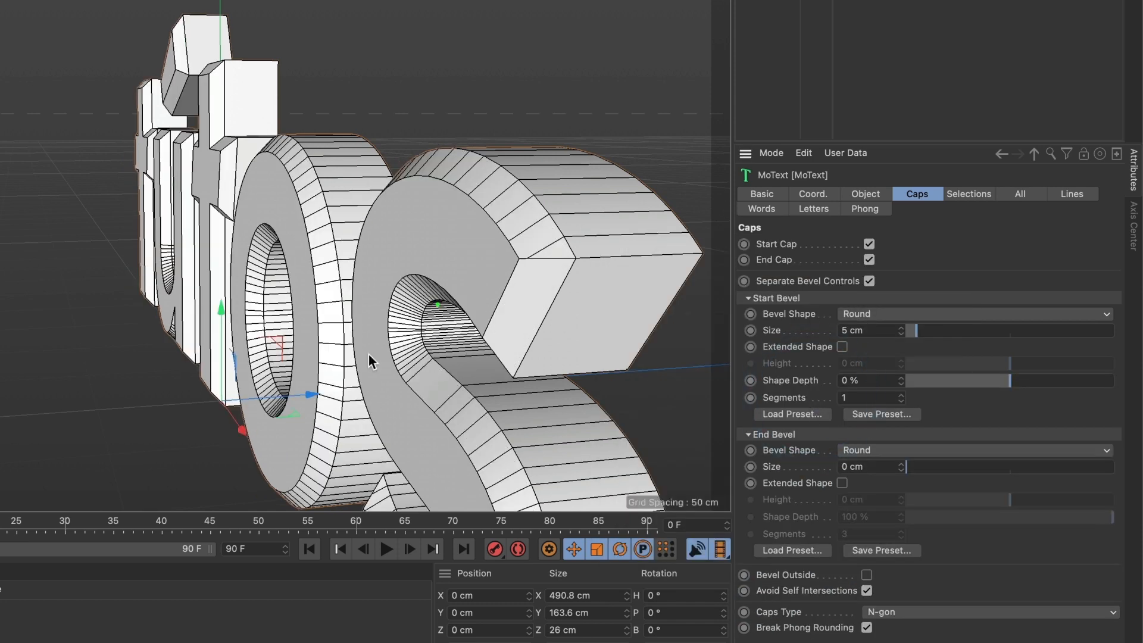
Examine the text's polygon and edge selection options alongside the shell, caps and bevels on the front and back of the letters
scroll(375, 351, "down", 6)
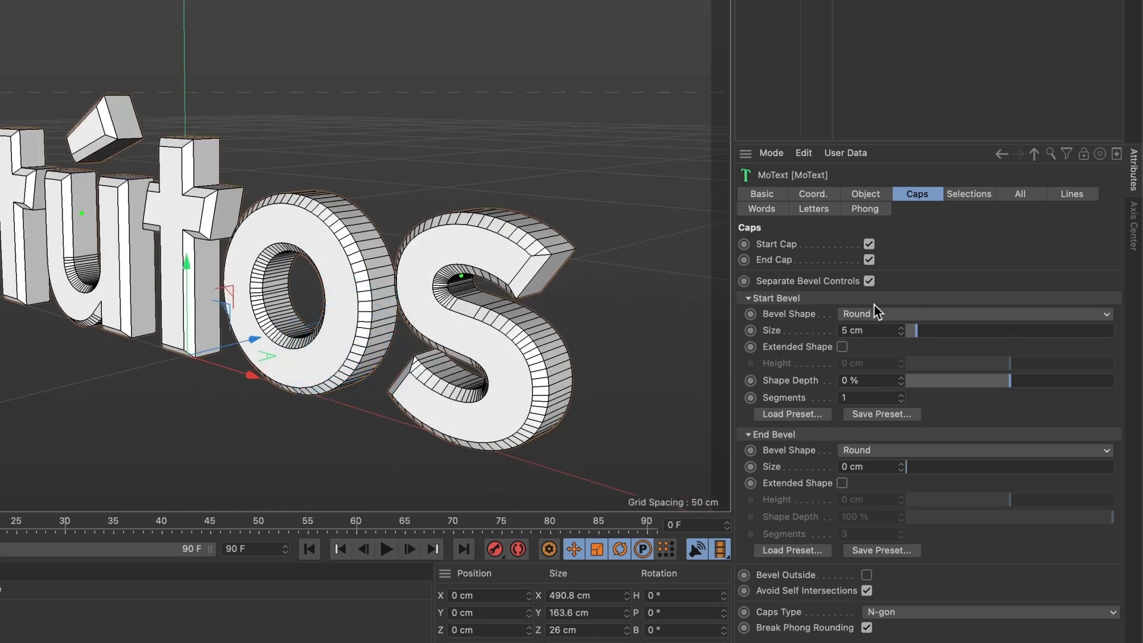
left_click(973, 196)
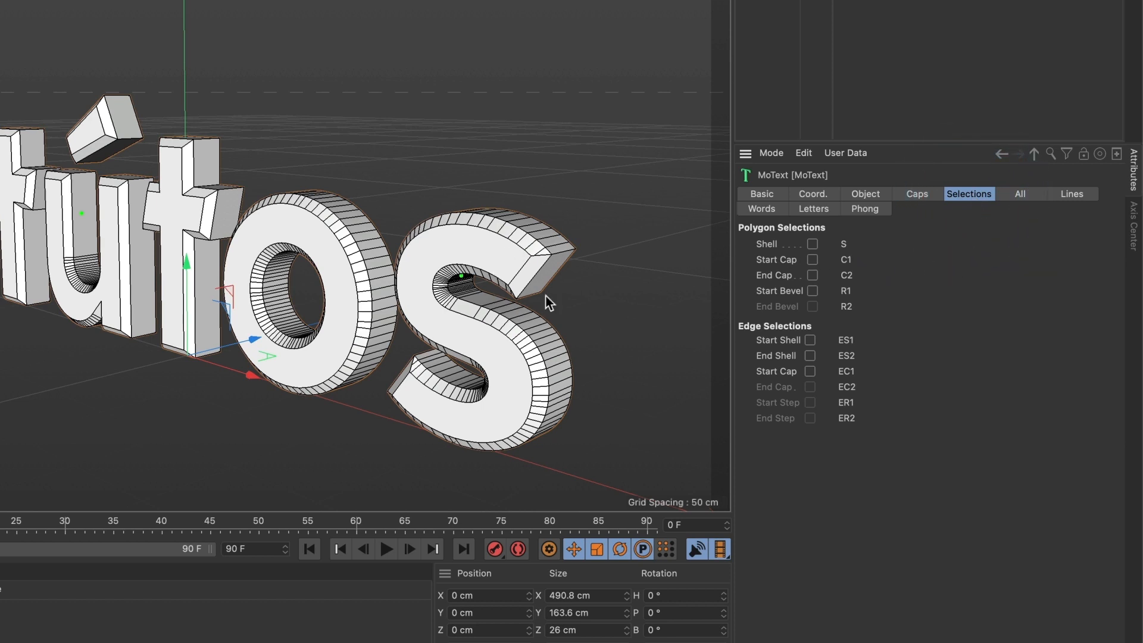
middle_click_drag(466, 301, 540, 301, "alt")
right_click_drag(540, 301, 618, 291, "alt")
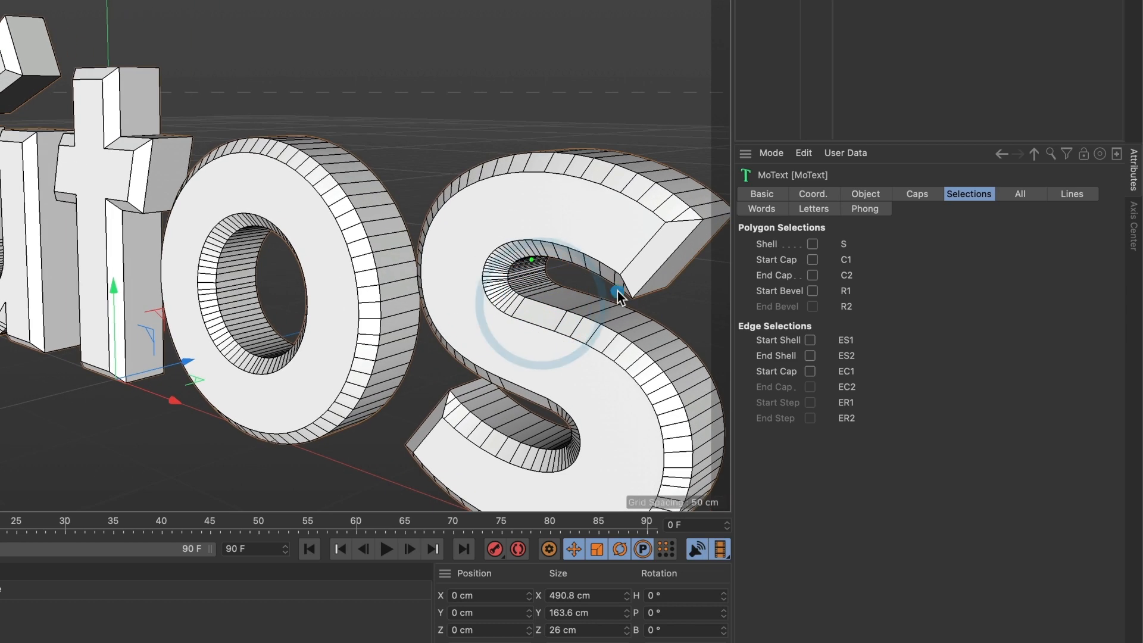
left_click_drag(617, 291, 591, 292, "alt")
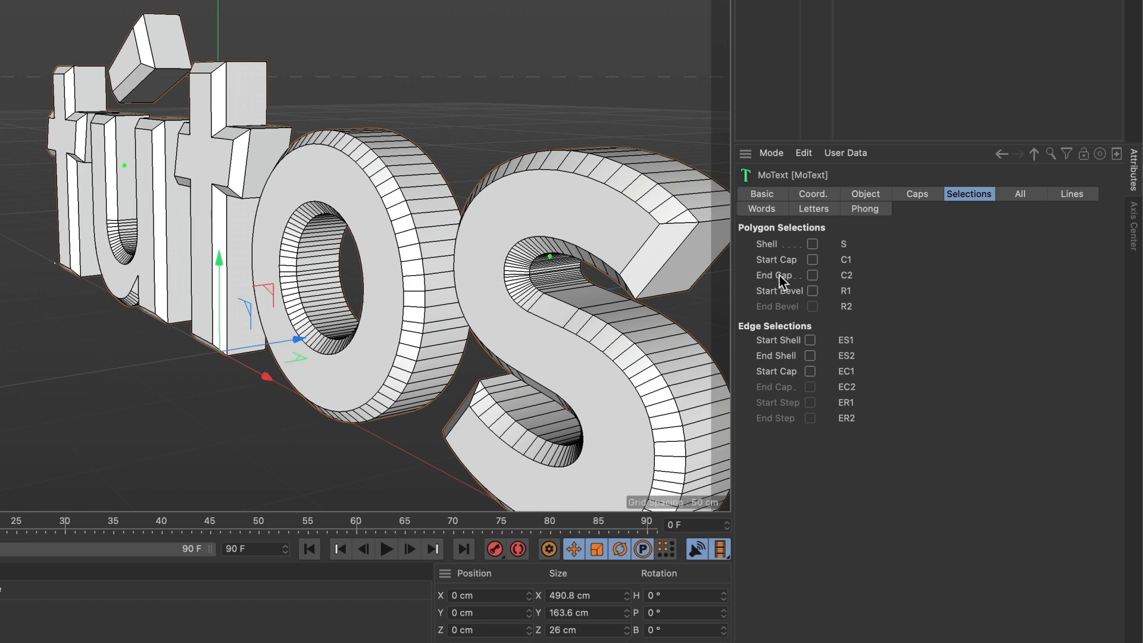
left_click_drag(641, 281, 407, 202, "alt")
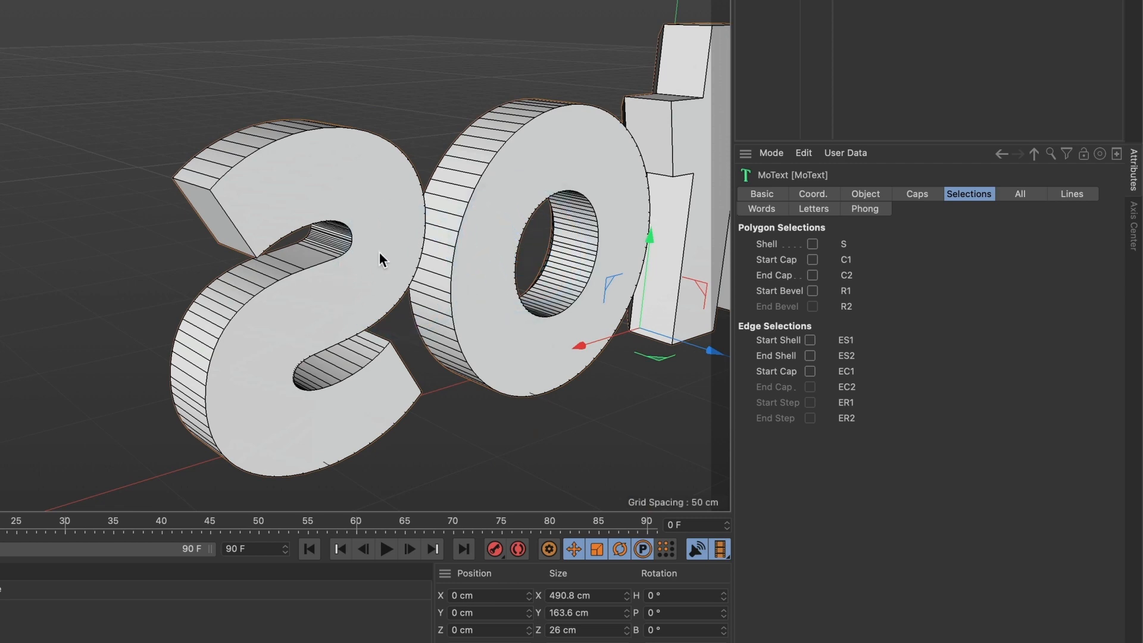
left_click_drag(281, 211, 525, 202, "alt")
left_click_drag(455, 234, 264, 245, "alt")
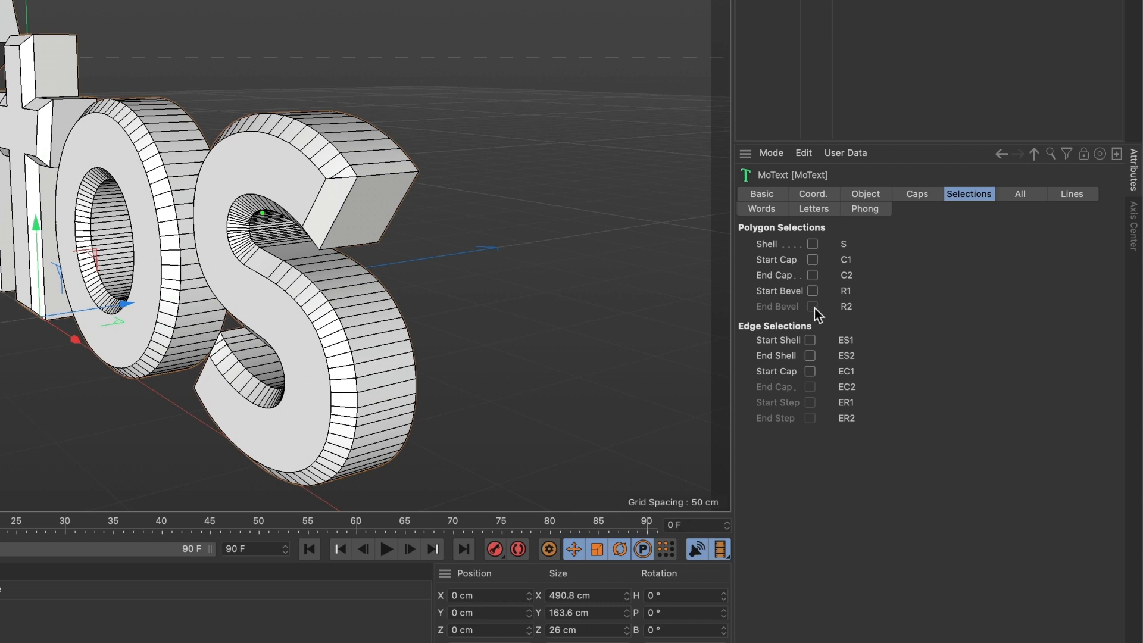
left_click_drag(377, 202, 199, 194, "alt")
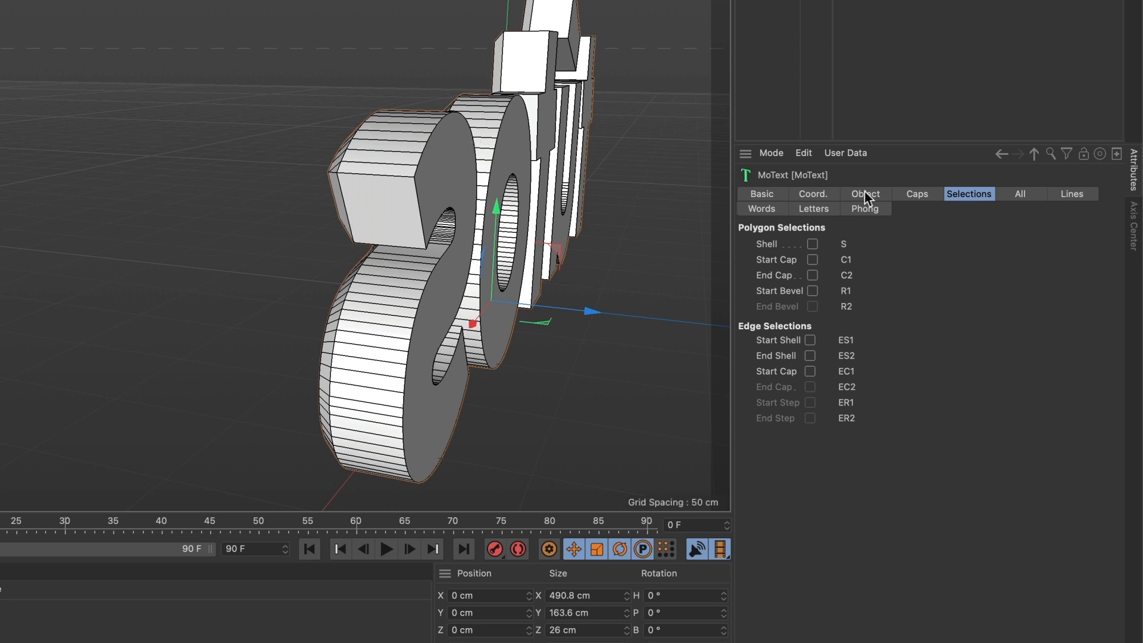
Try an end bevel size of 6.5 cm, check the End Bevel selection option, and undo the bevel
left_click(930, 194)
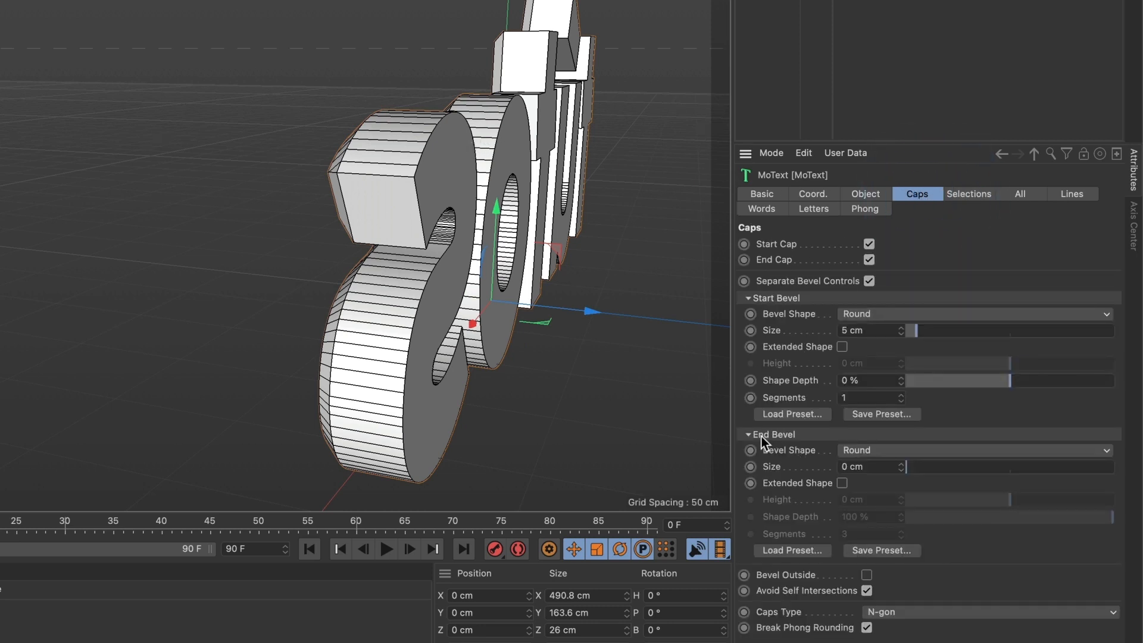
left_click_drag(906, 468, 920, 468)
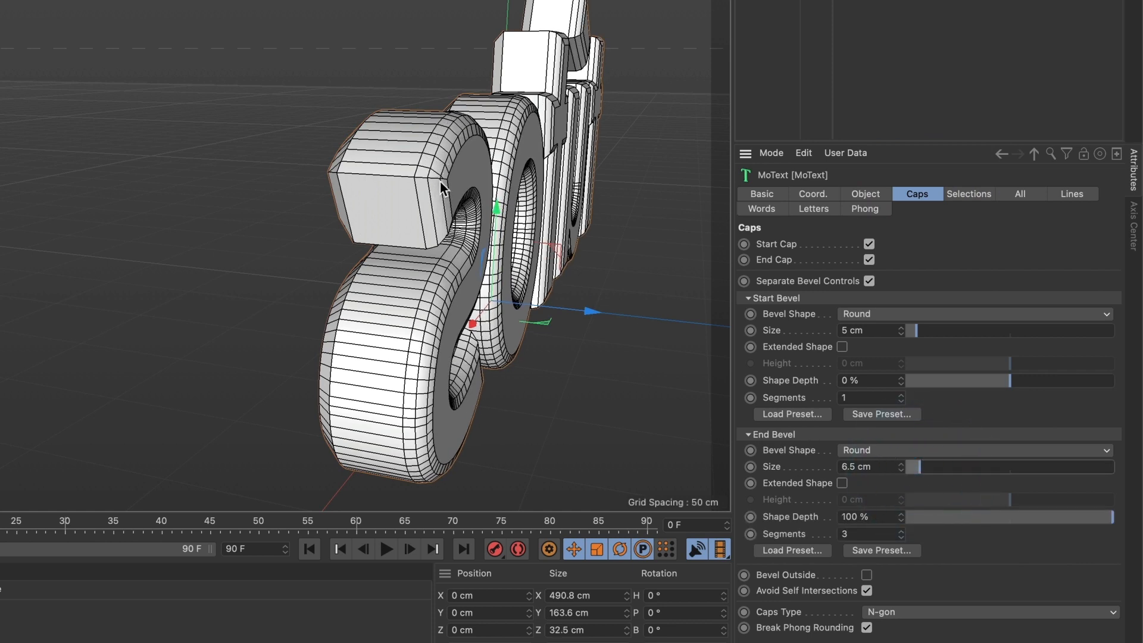
left_click(960, 196)
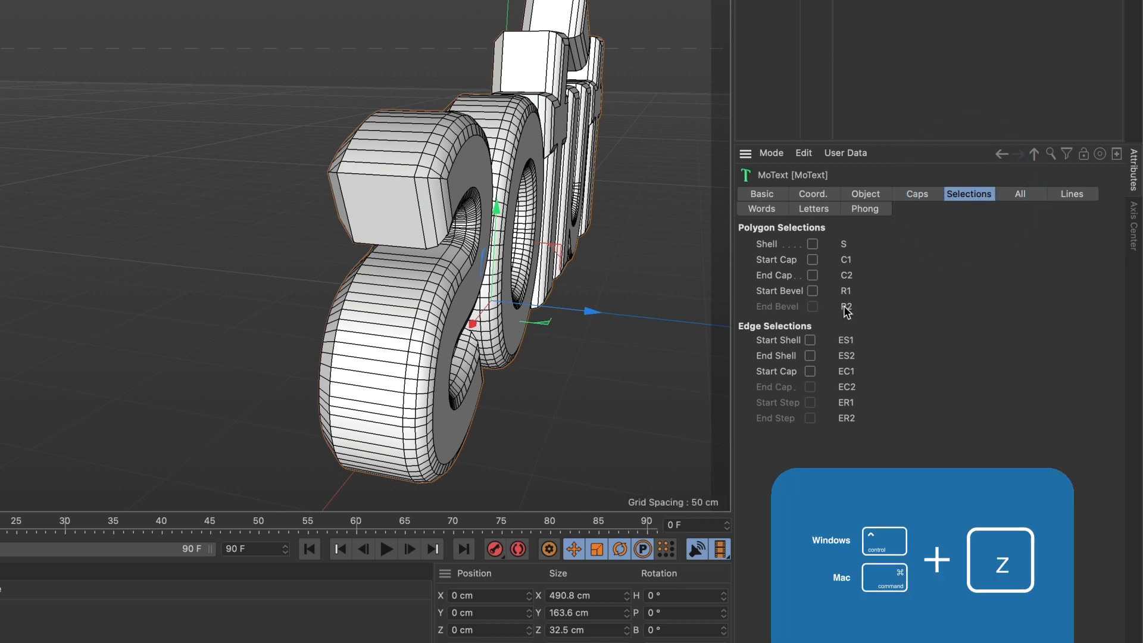
key("ctrl+z")
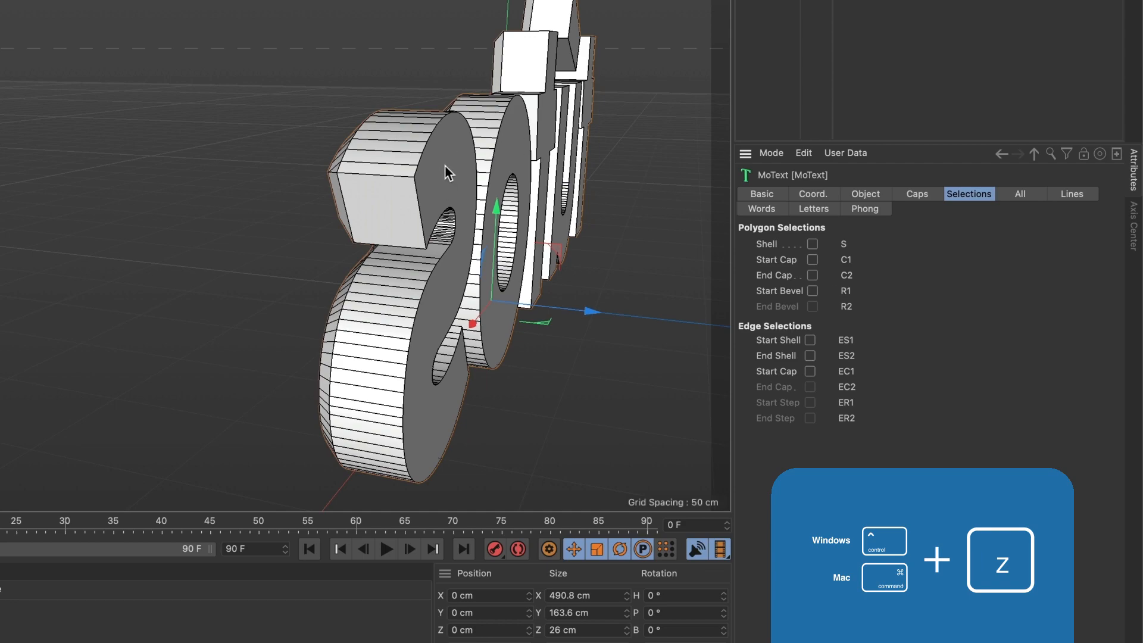
left_click_drag(476, 199, 597, 195, "alt")
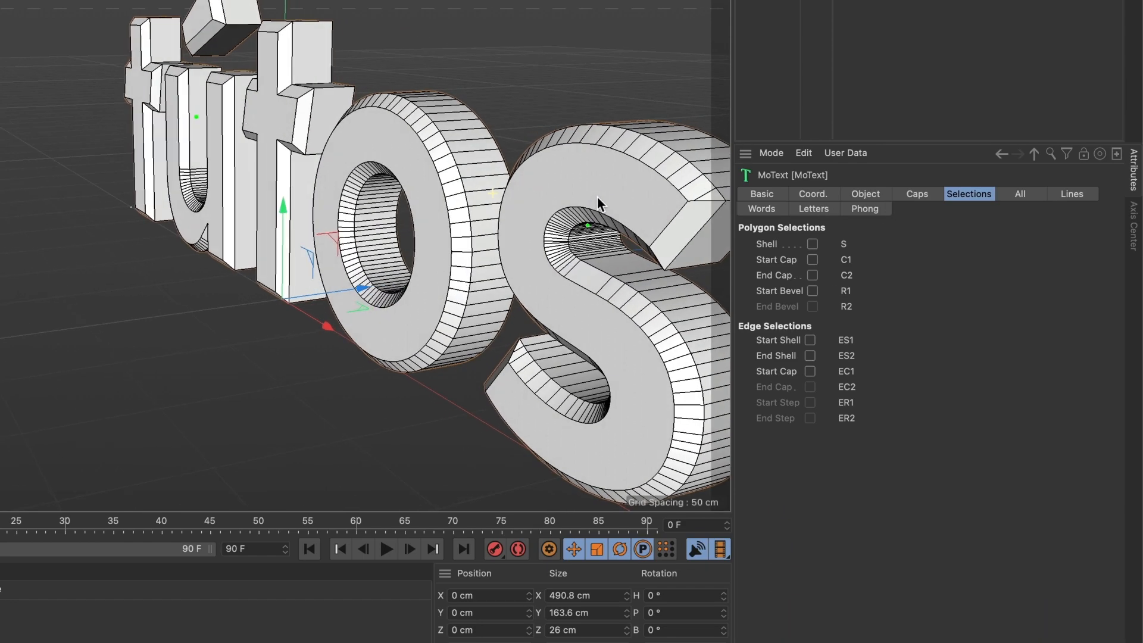
Create a new standard material for the text
right_click_drag(597, 195, 552, 201, "alt")
middle_click_drag(552, 202, 459, 242, "alt")
left_click_drag(458, 241, 483, 226, "alt")
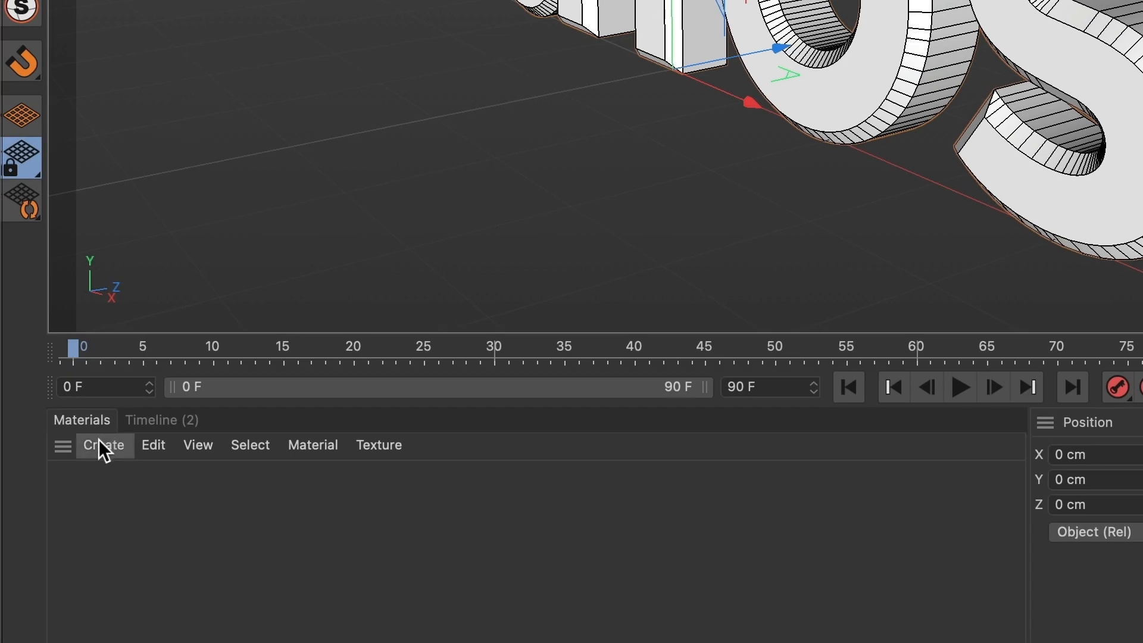
left_click(98, 441)
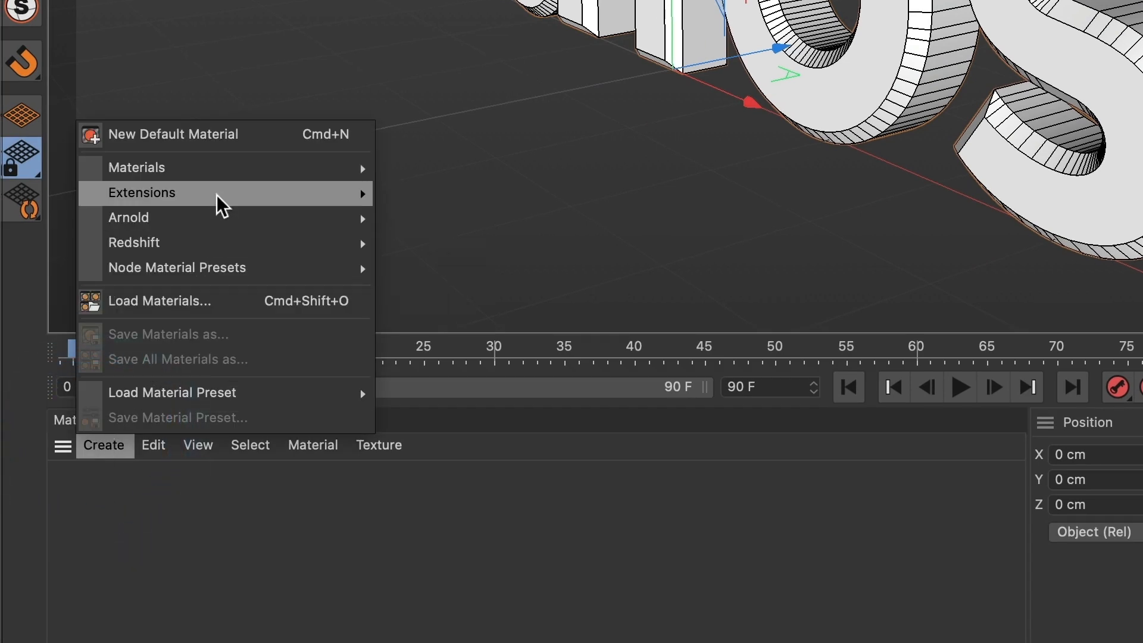
mouse_move(222, 170)
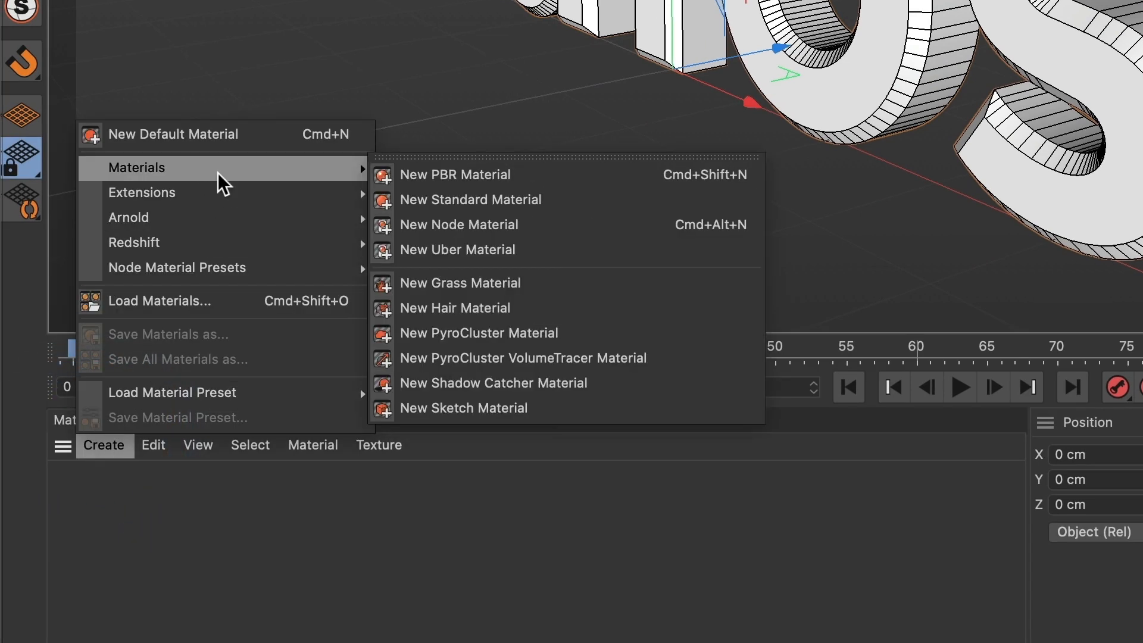
left_click(441, 201)
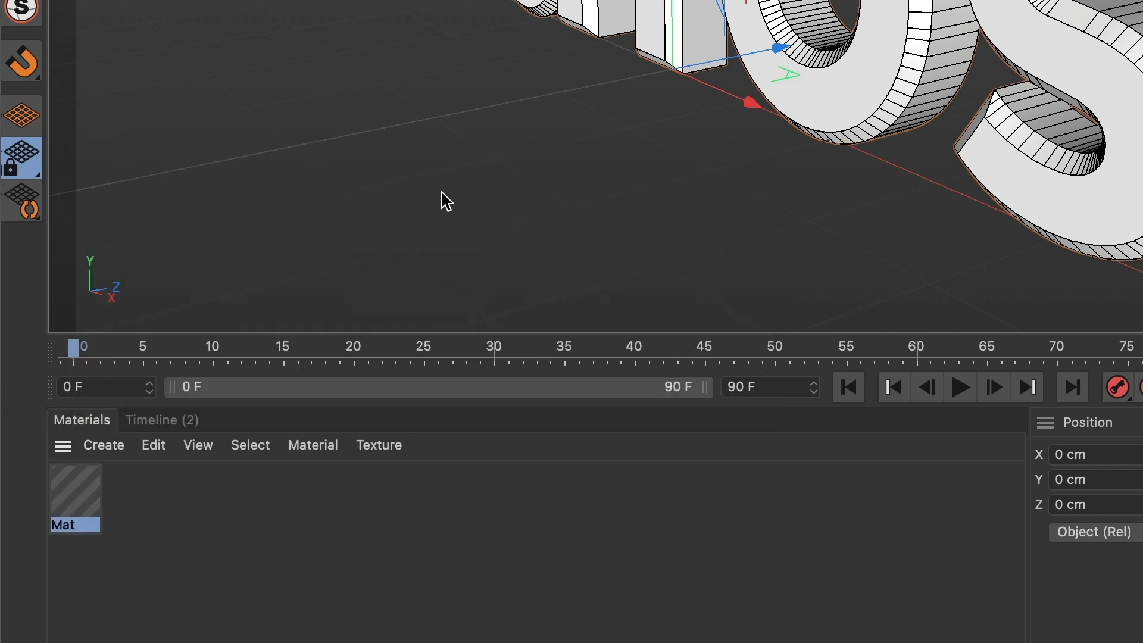
Open the new material for editing and set its colour to white with a V value of 100%
double_click(80, 494)
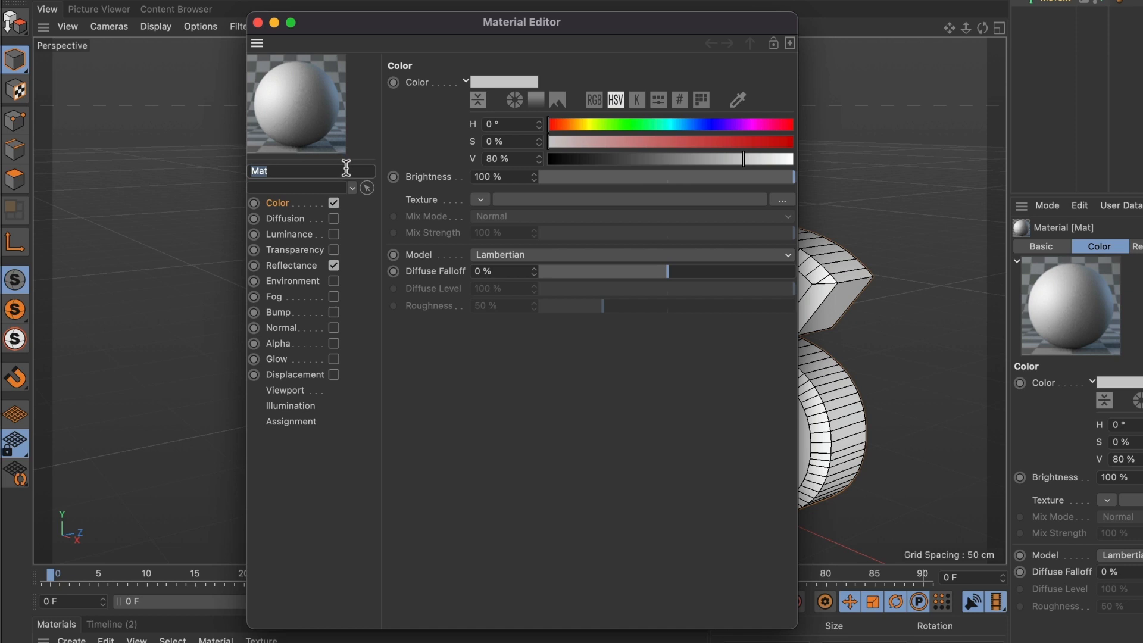
left_click(491, 81)
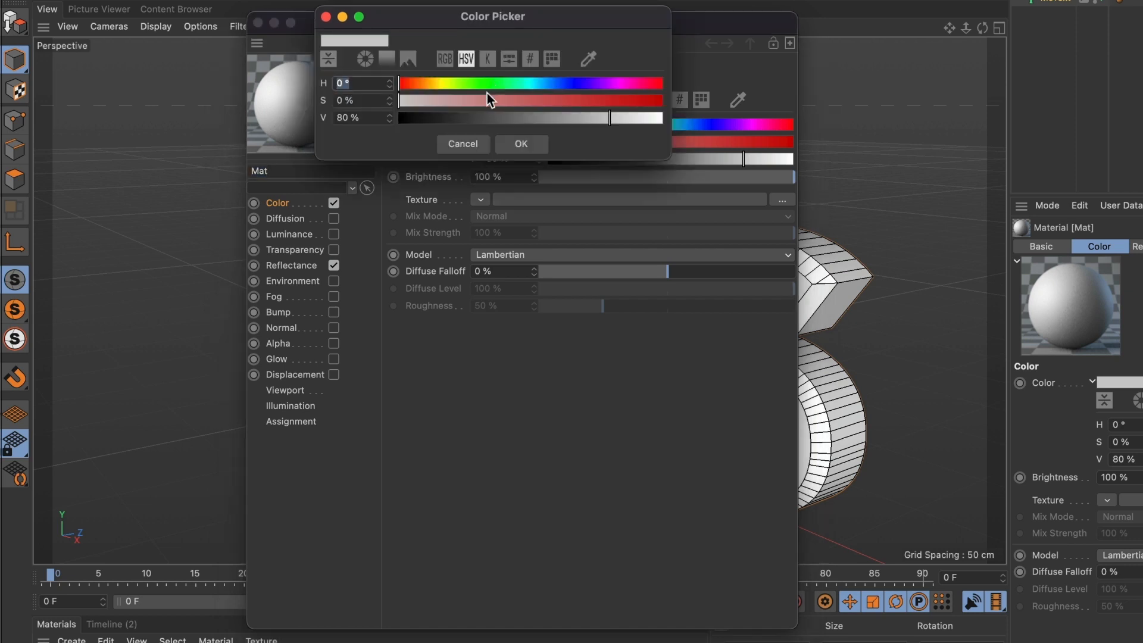
left_click_drag(620, 121, 684, 116)
left_click(511, 143)
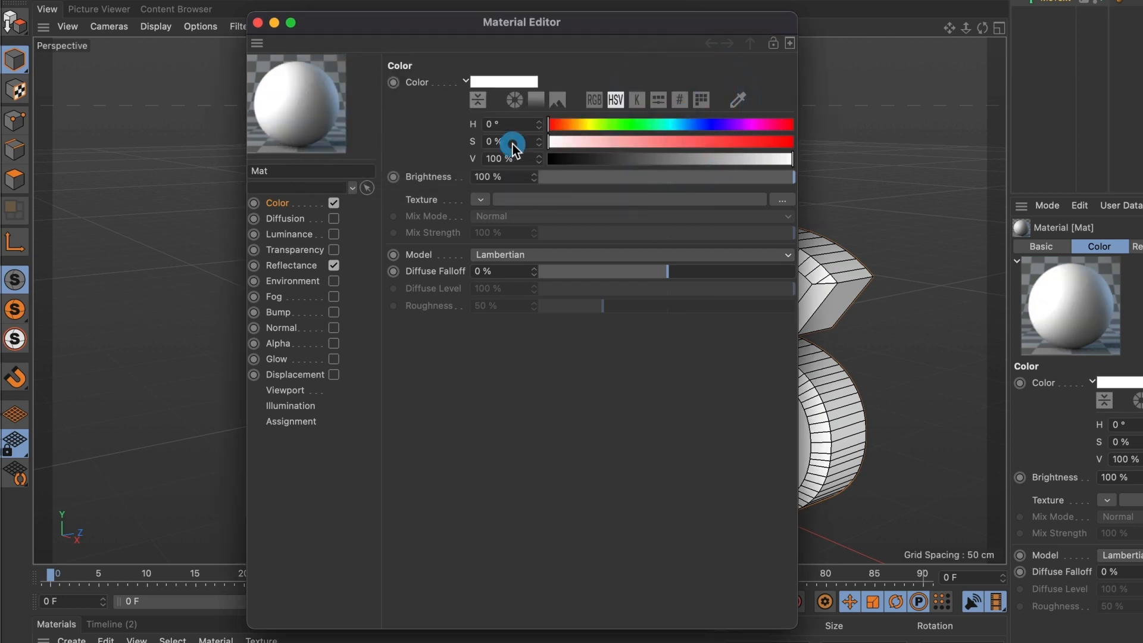
key("Return")
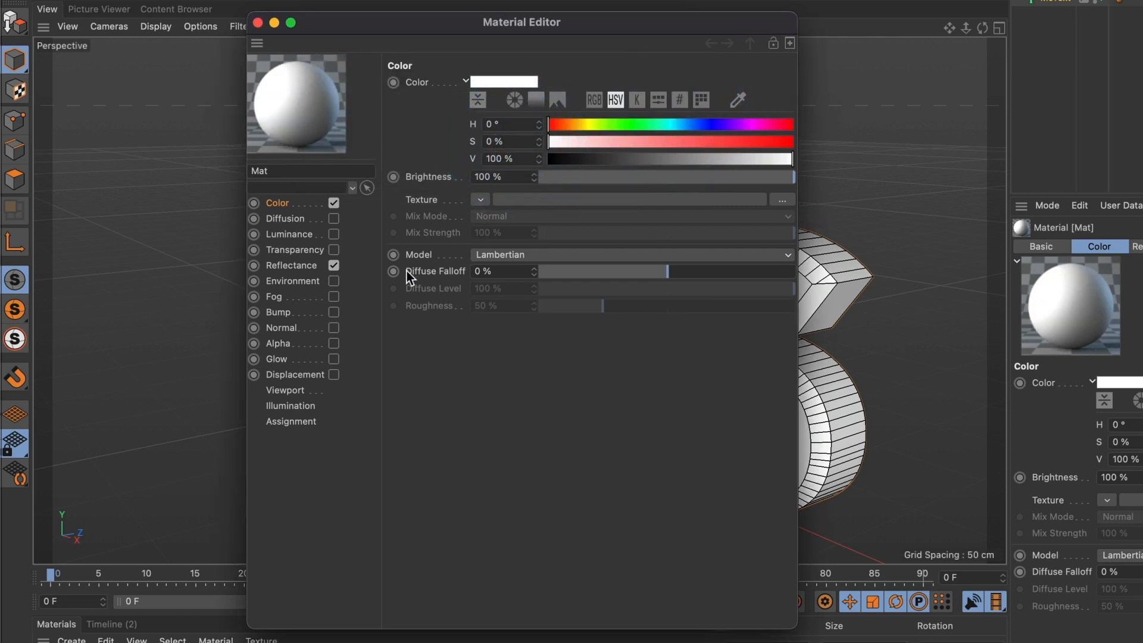
Replace the material's default specular with a Reflection (Legacy) layer in its reflectance
left_click(293, 266)
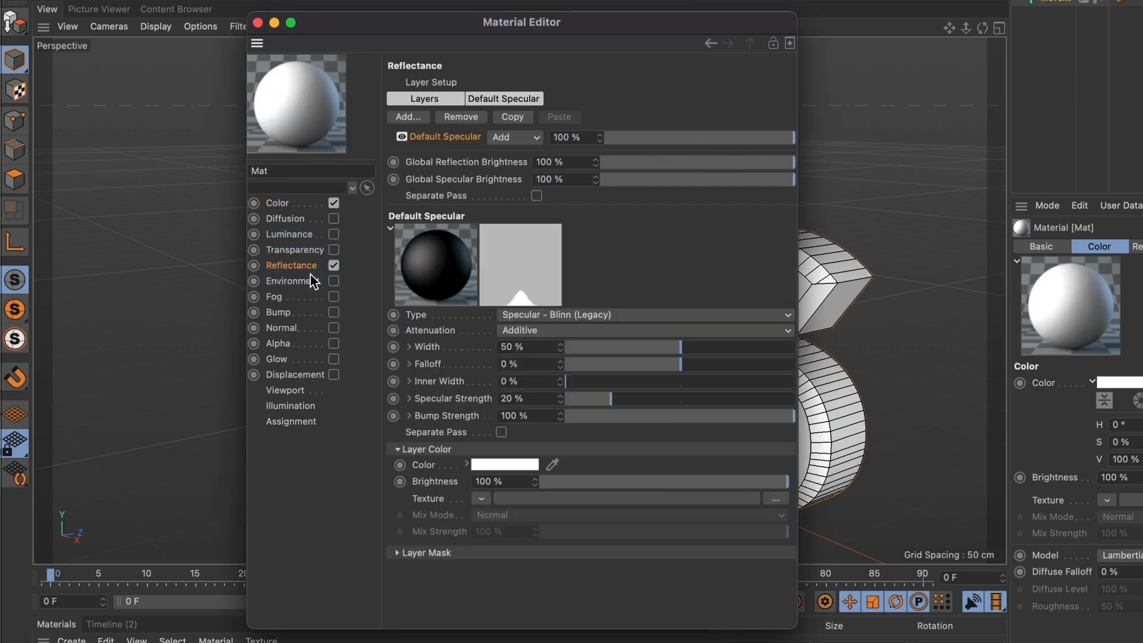
left_click(468, 117)
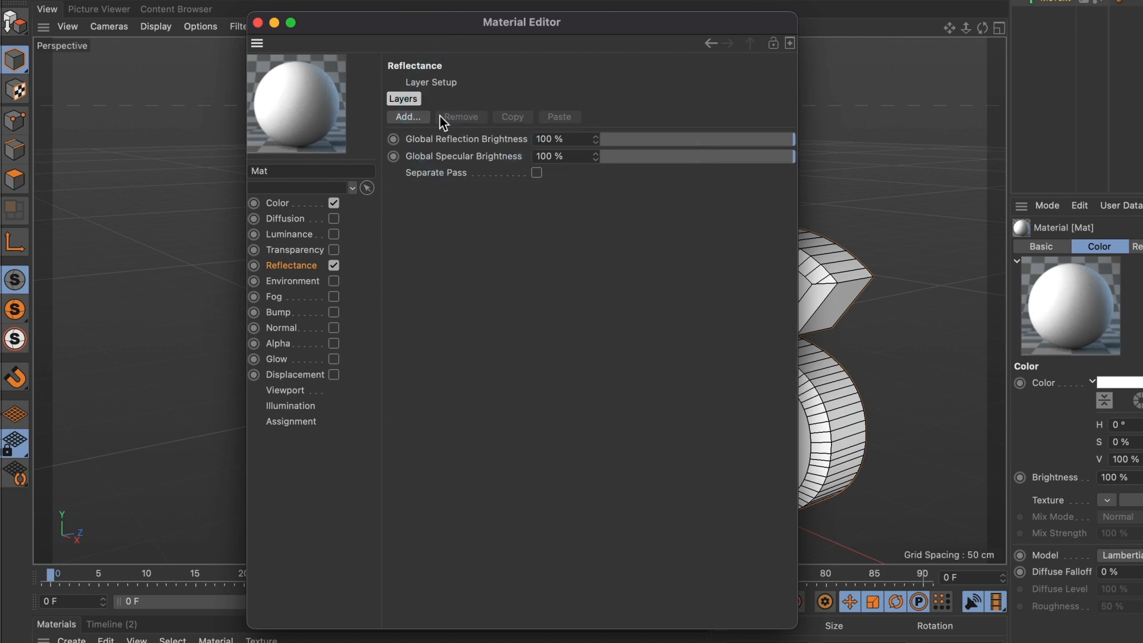
left_click(401, 118)
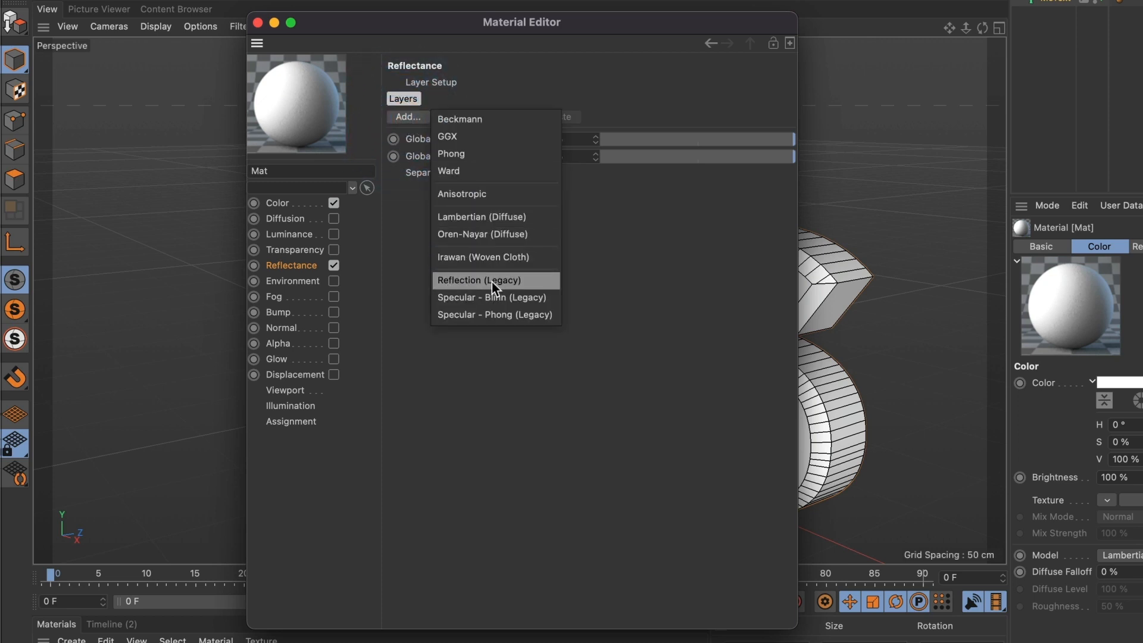
left_click(510, 281)
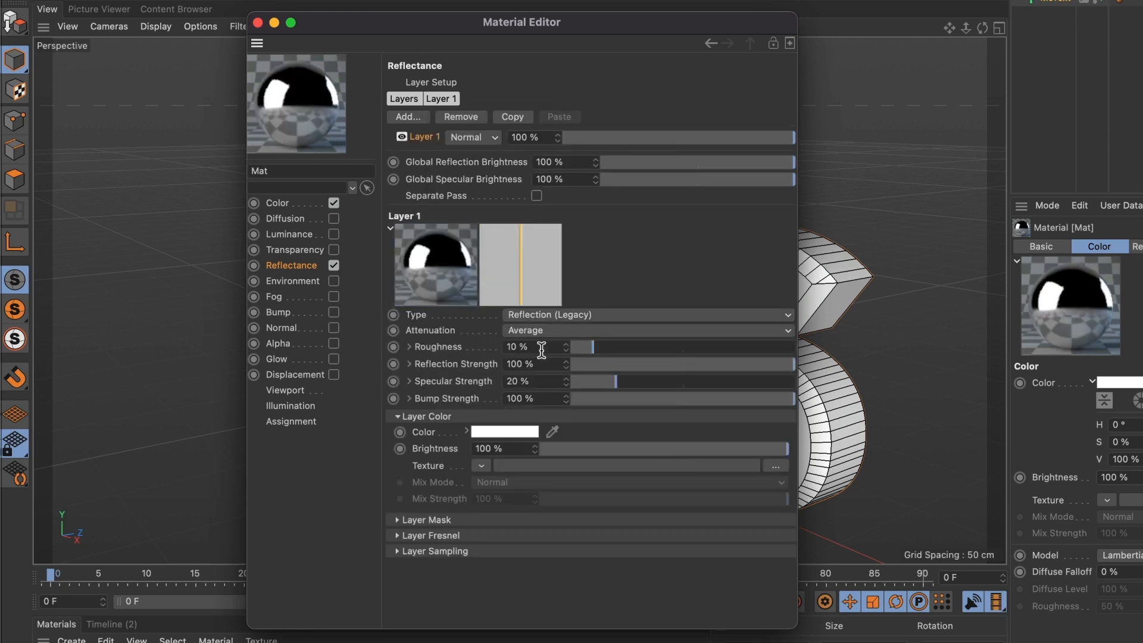
Set the reflection layer's roughness to 0% and its layer colour brightness to 50%
left_click_drag(584, 350, 576, 351)
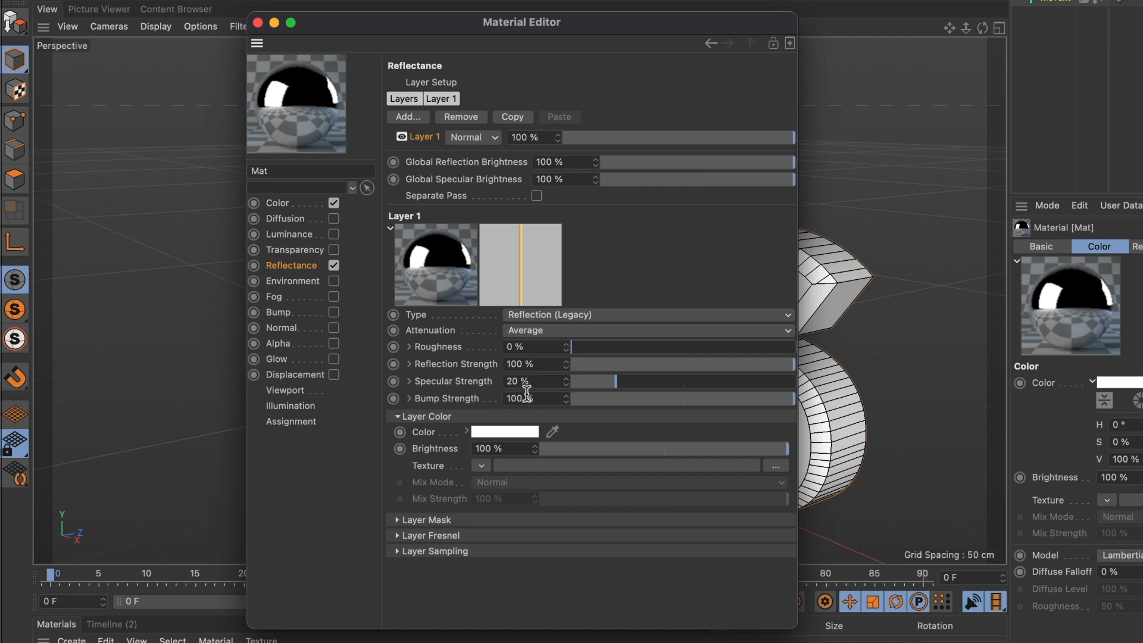
left_click(514, 449)
type("50")
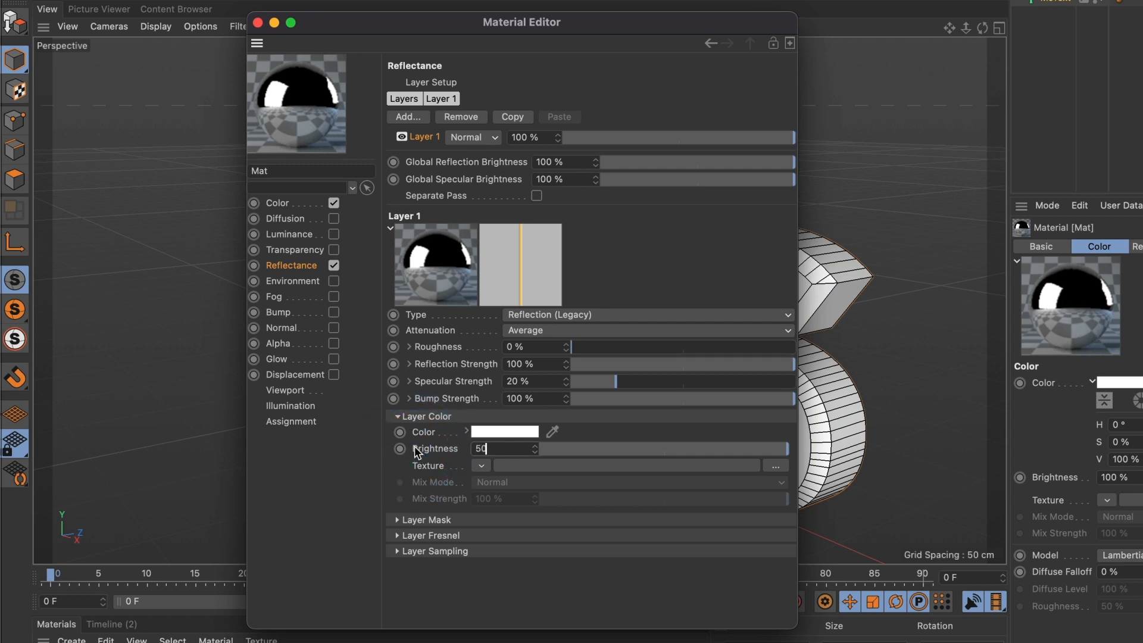
key("Return")
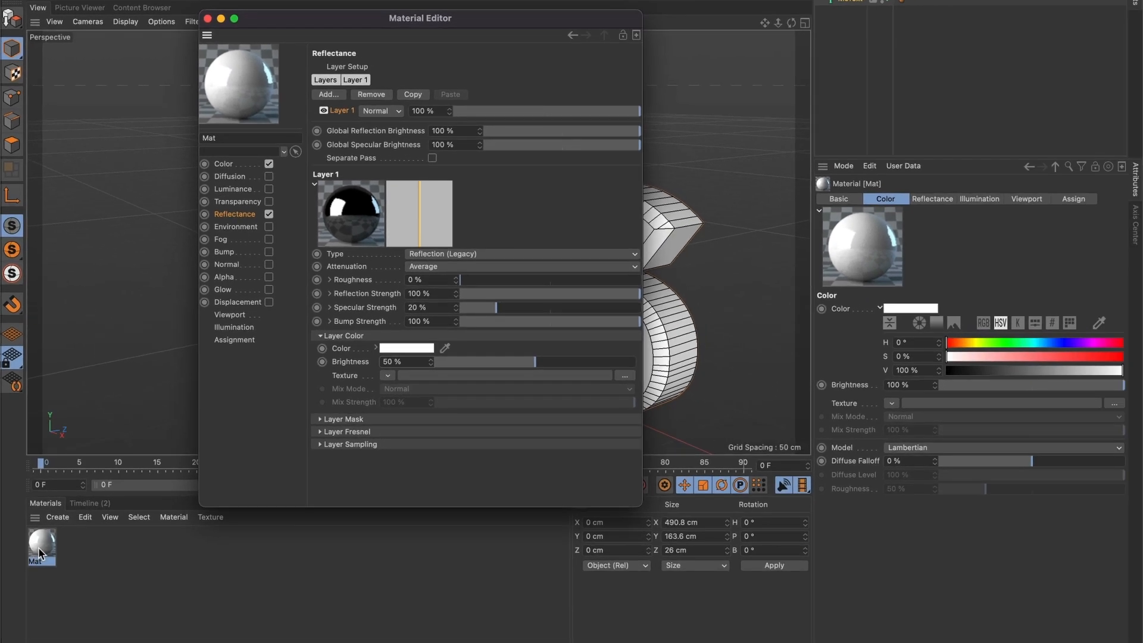
Duplicate the white reflective material by copying and pasting it
left_click(42, 545)
key("super+c")
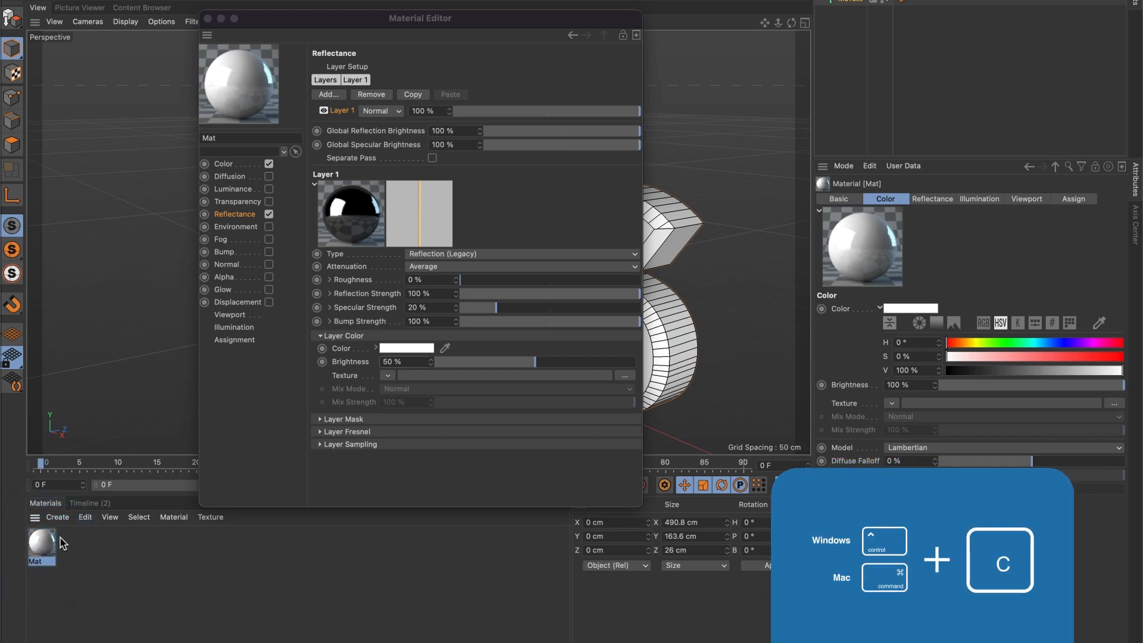
key("super+v")
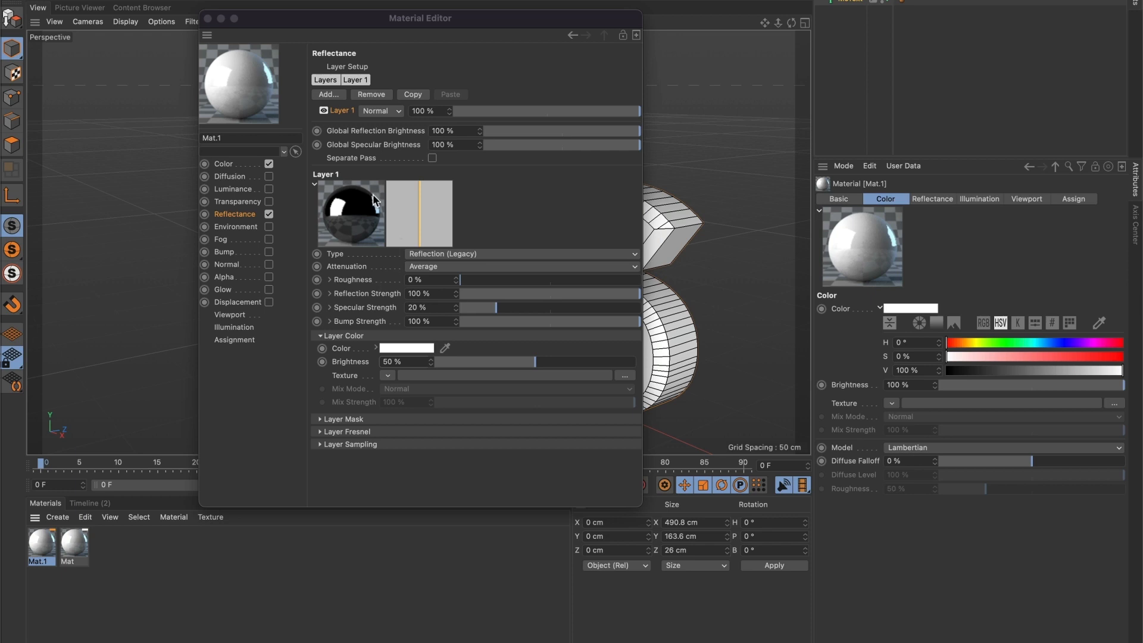
Set the duplicate material's colour to hex 206EA8, check its reflectance, and close the material editor
left_click(232, 164)
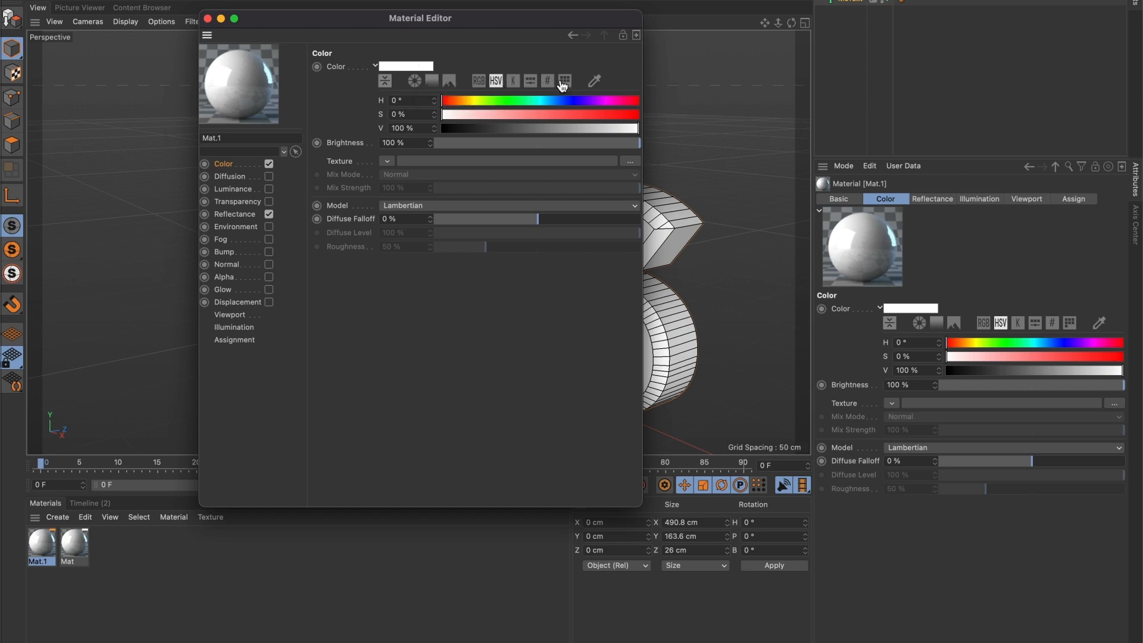
left_click(547, 80)
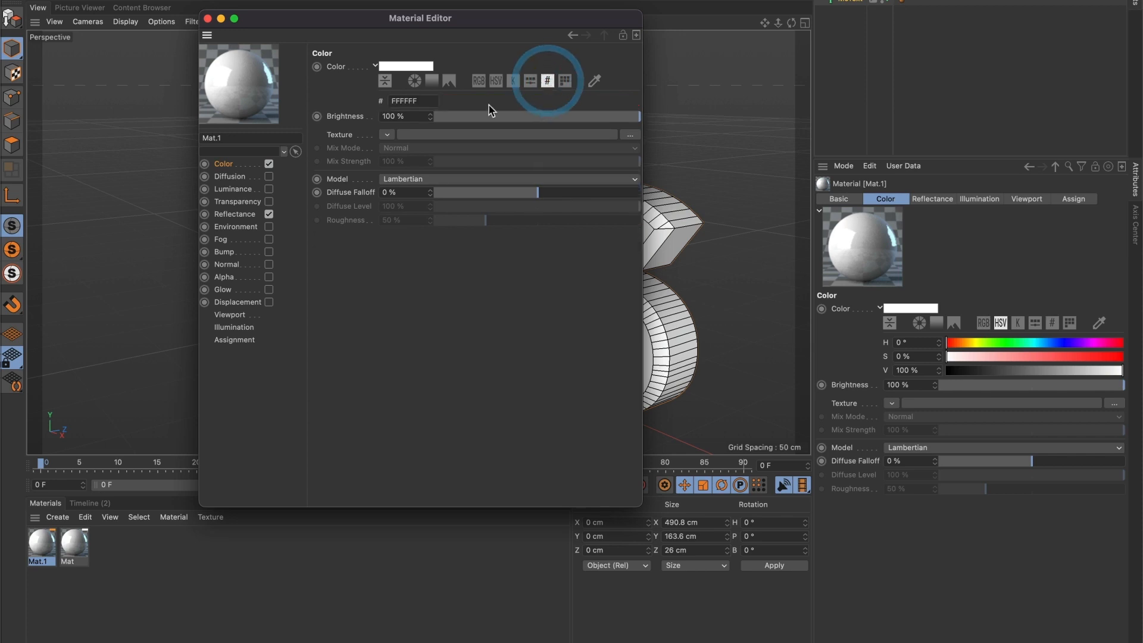
double_click(414, 101)
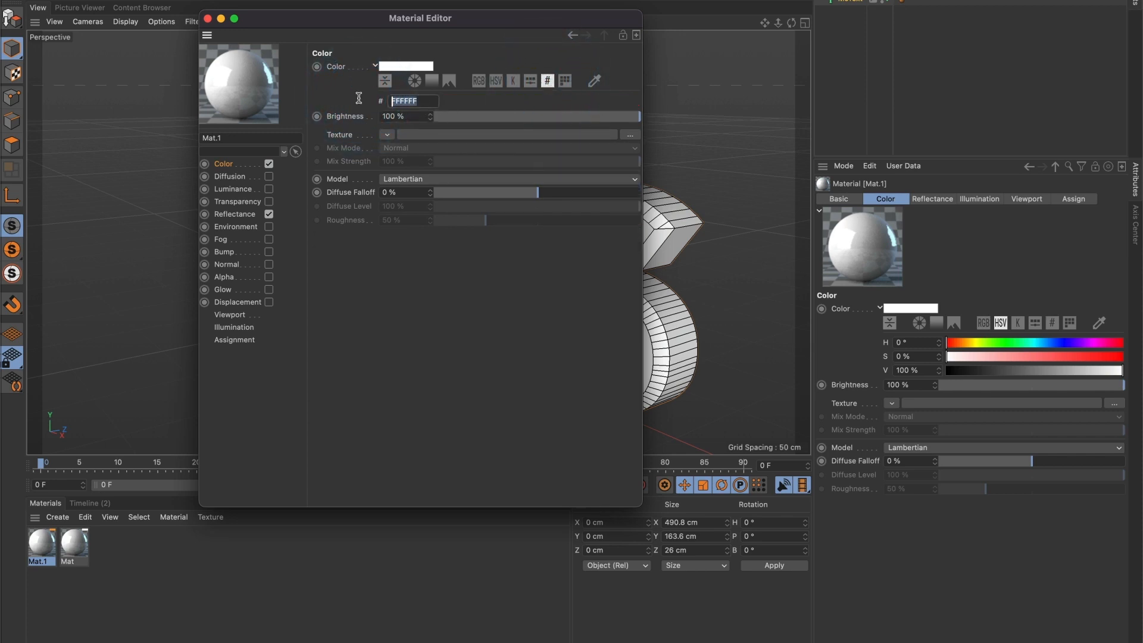
type("206")
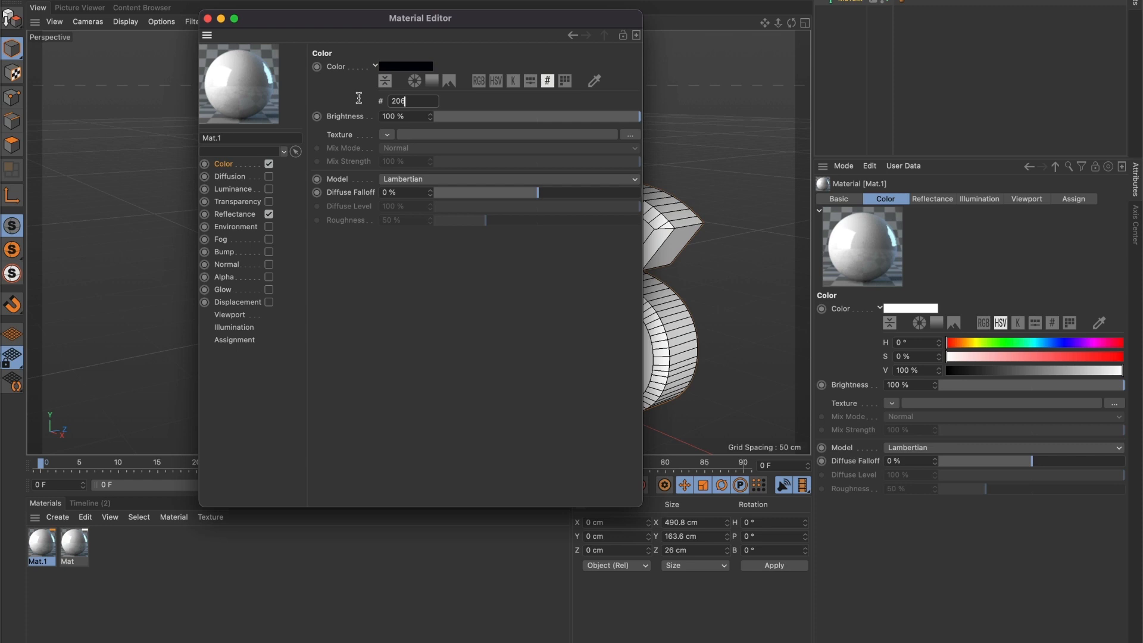
type("ea8")
key("Return")
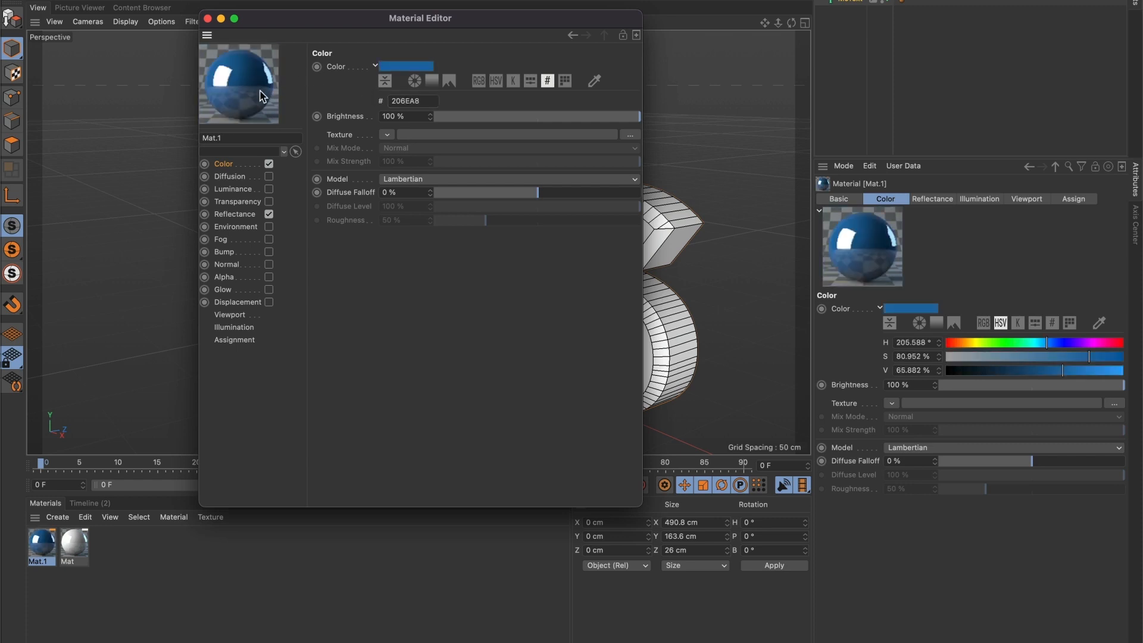
left_click(431, 84)
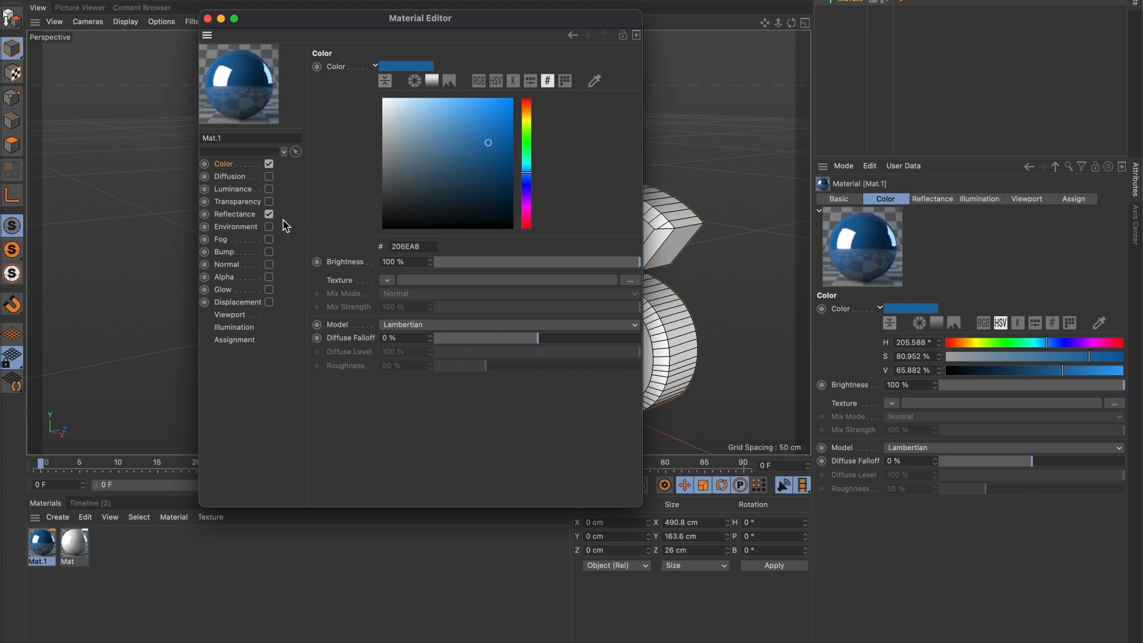
left_click(233, 215)
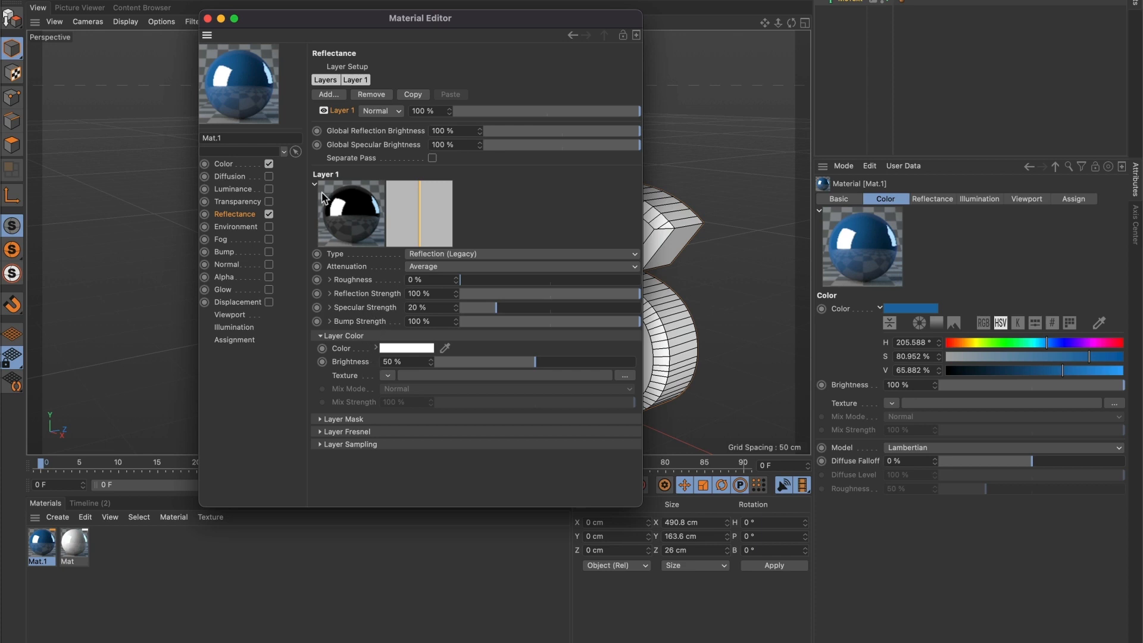
left_click(208, 18)
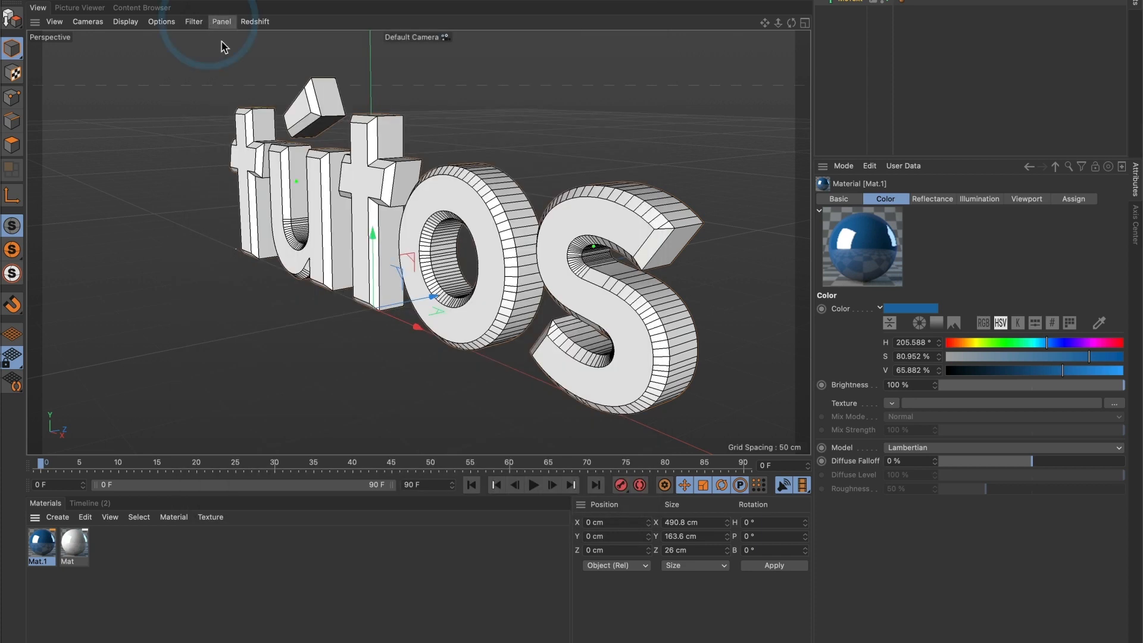
Apply the blue material to the MoText object, followed by the white material on top of it
left_click(487, 265)
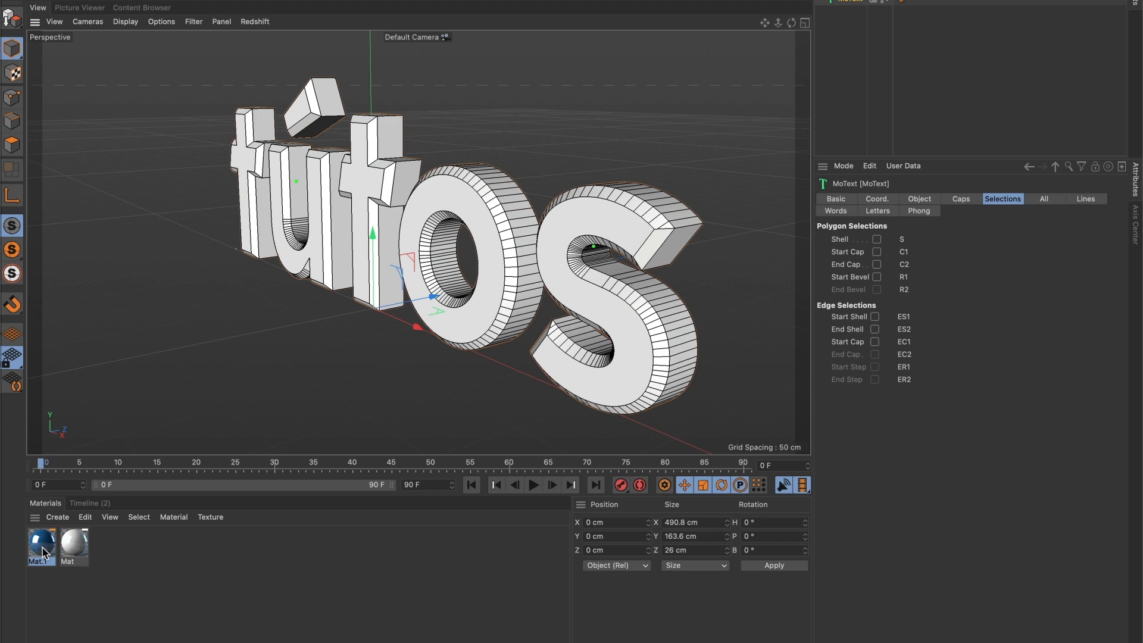
left_click_drag(44, 553, 844, 1)
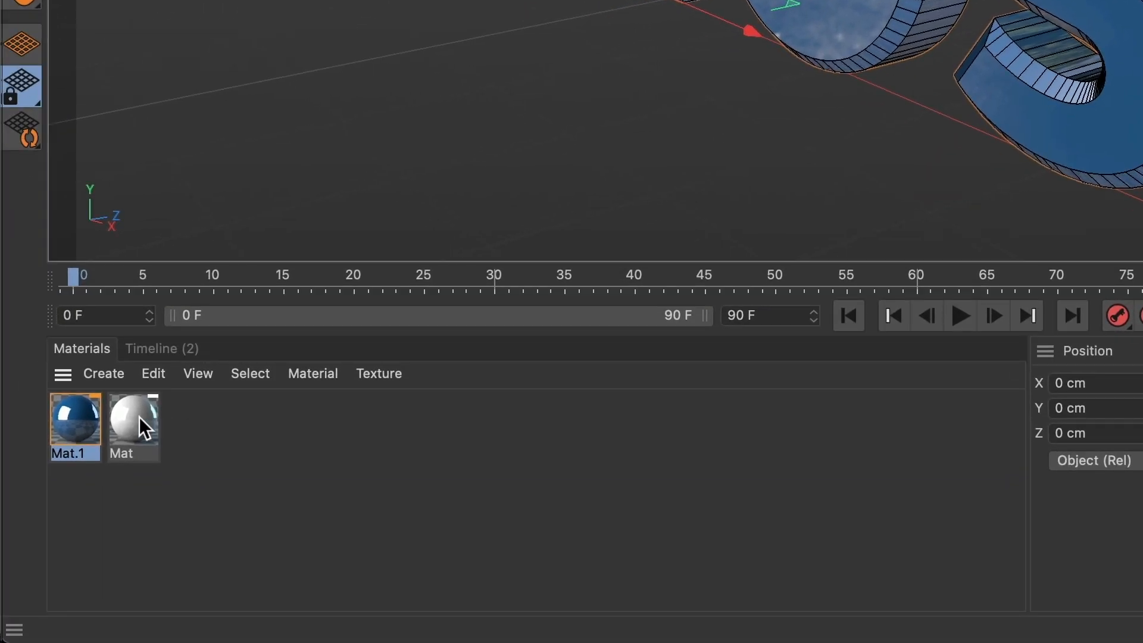
left_click_drag(138, 417, 906, 4)
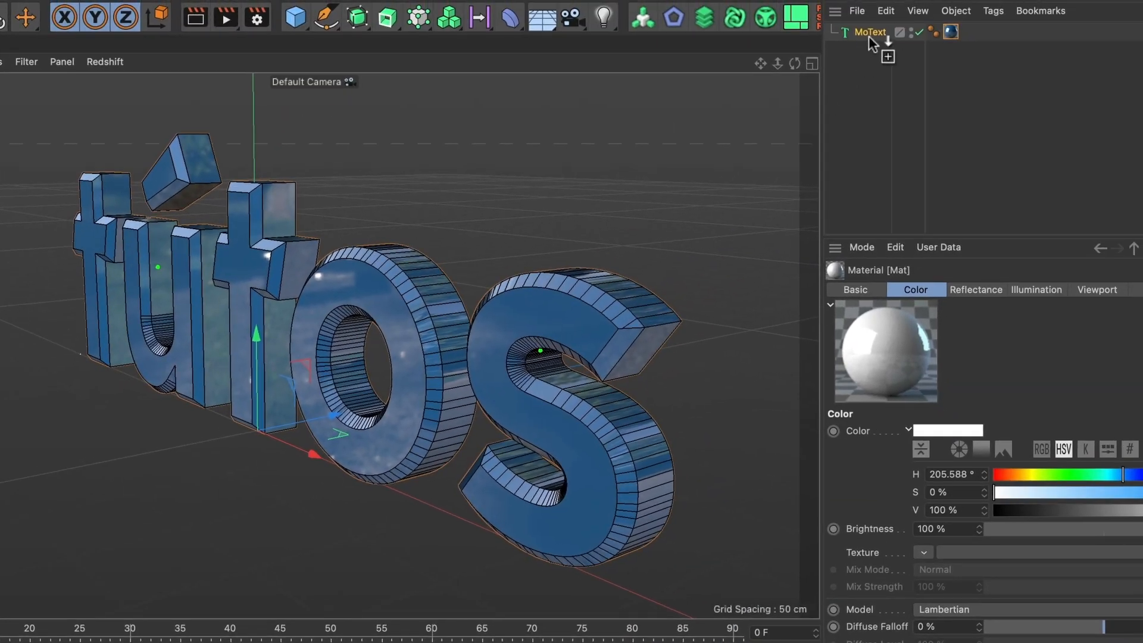
left_click_drag(870, 36, 869, 34)
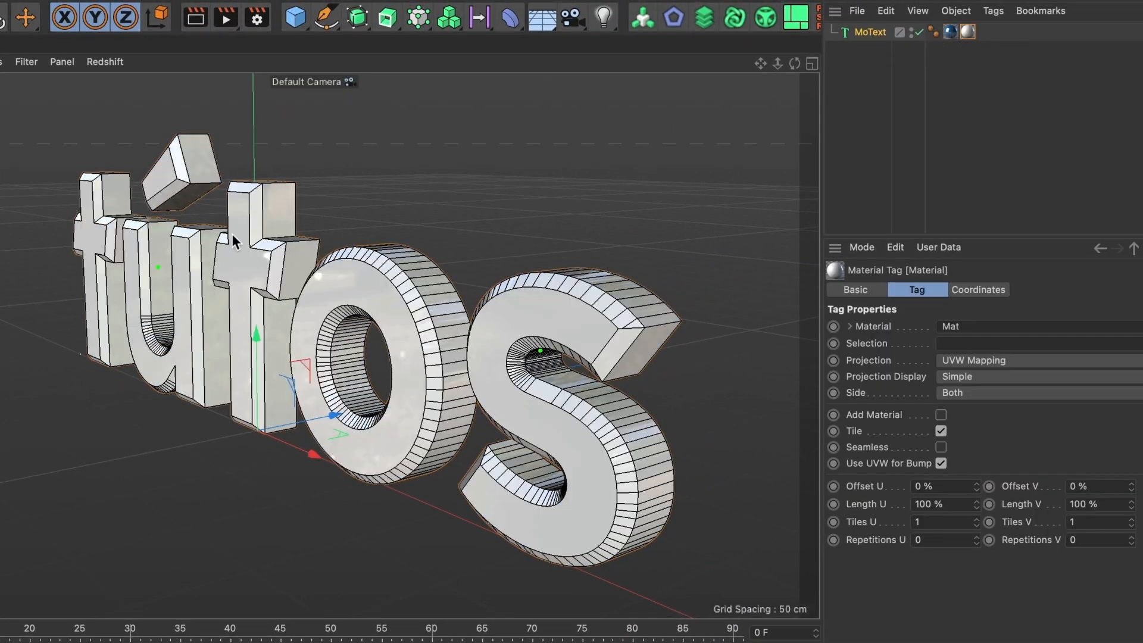
Restrict the white material to the text's start bevel by setting its tag selection to R1, and inspect the letters
left_click(969, 40)
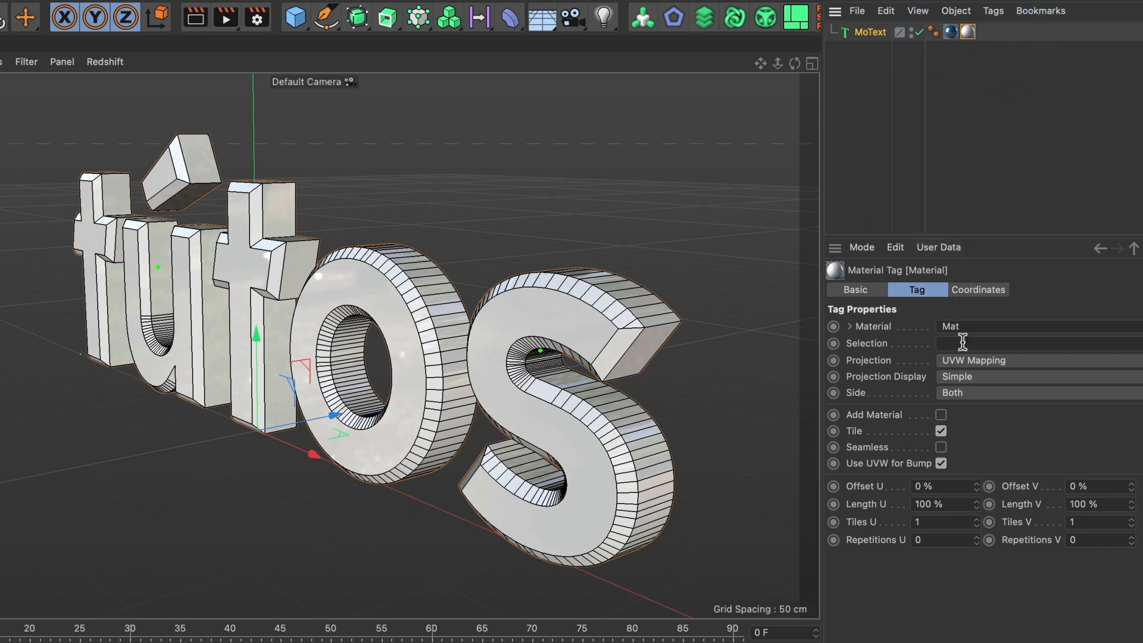
left_click(875, 34)
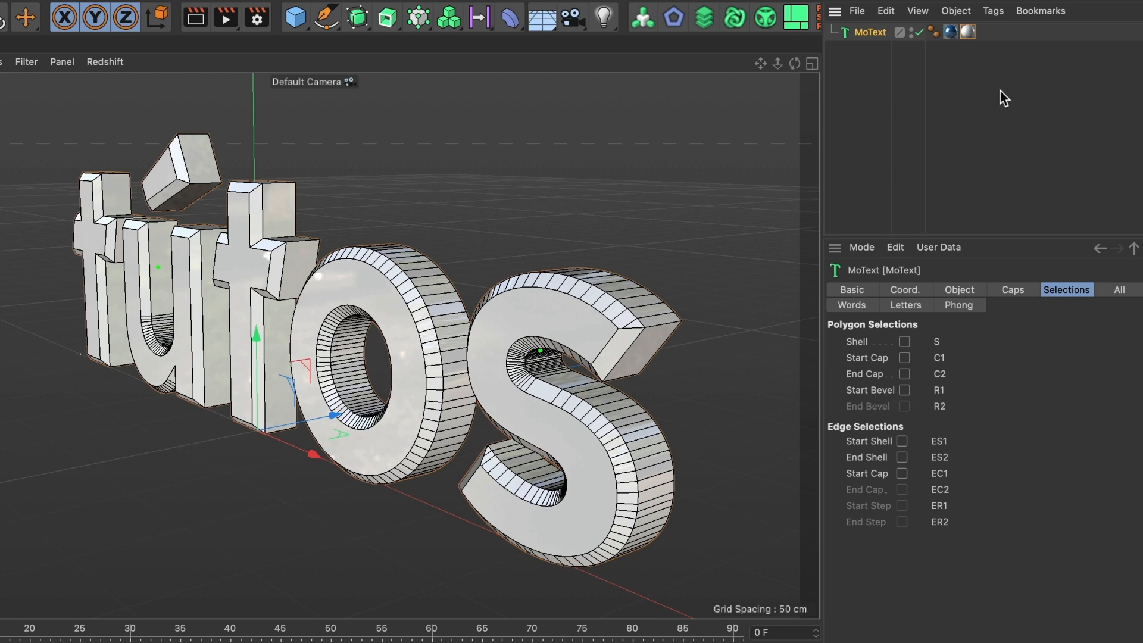
left_click(968, 33)
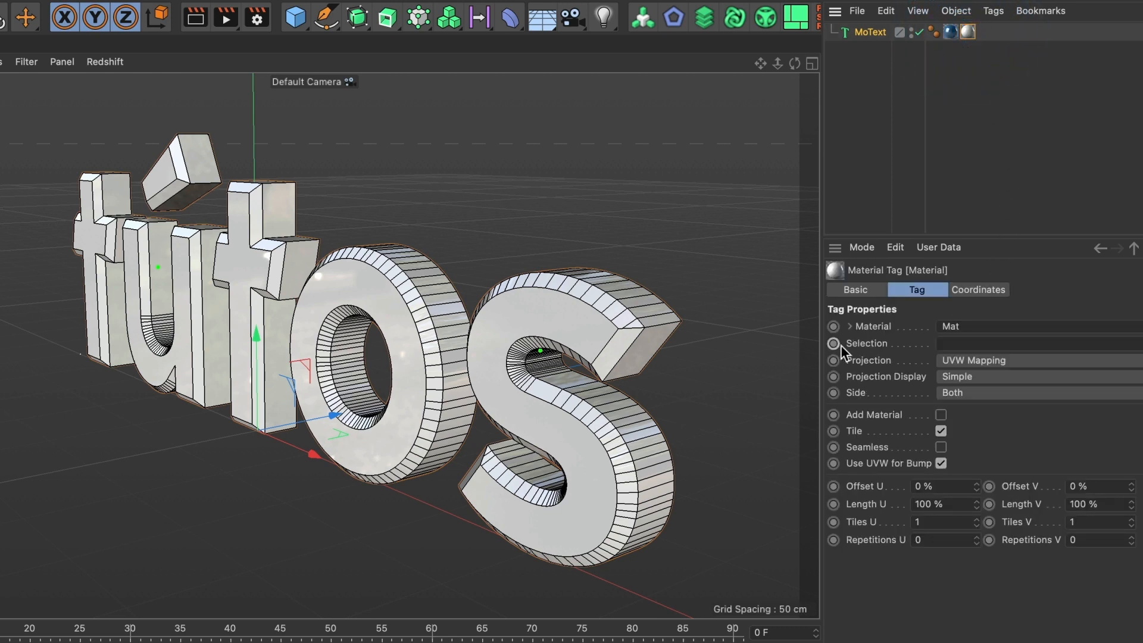
left_click(948, 343)
type("R")
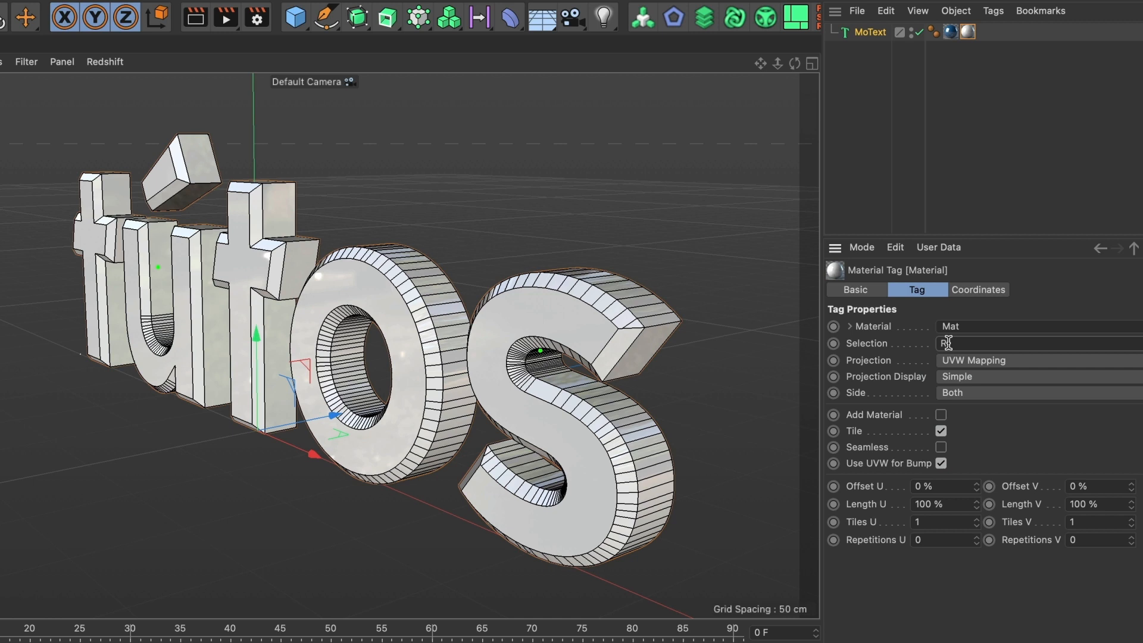
type("1")
key("Return")
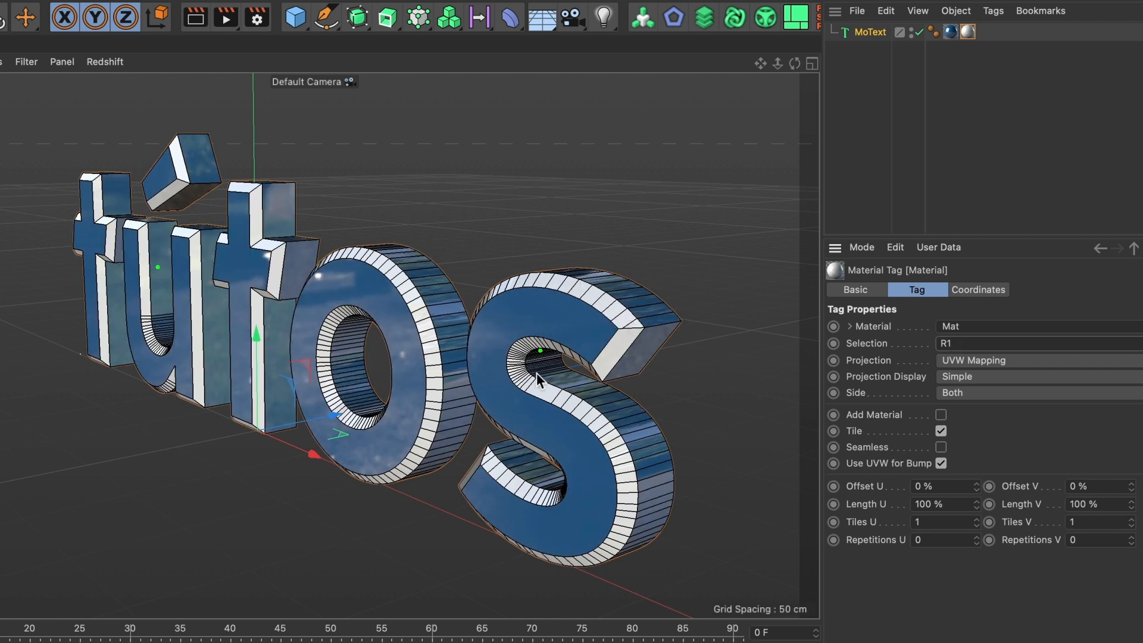
left_click_drag(448, 392, 504, 335, "alt")
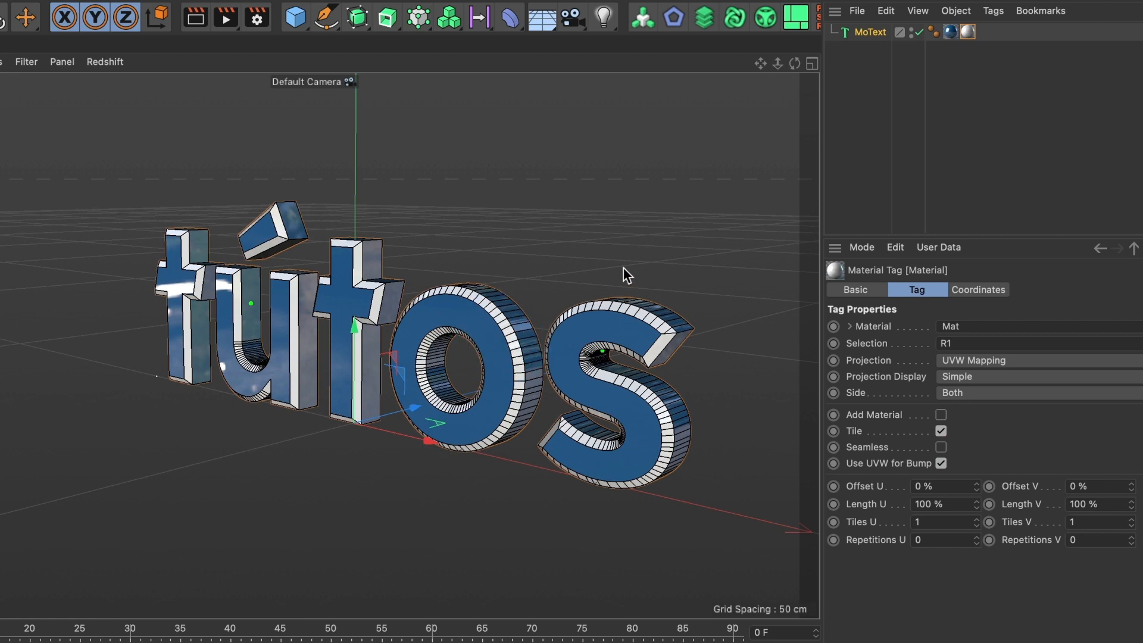
Duplicate the MoText object and remove both material tags from the copy
left_click(872, 35)
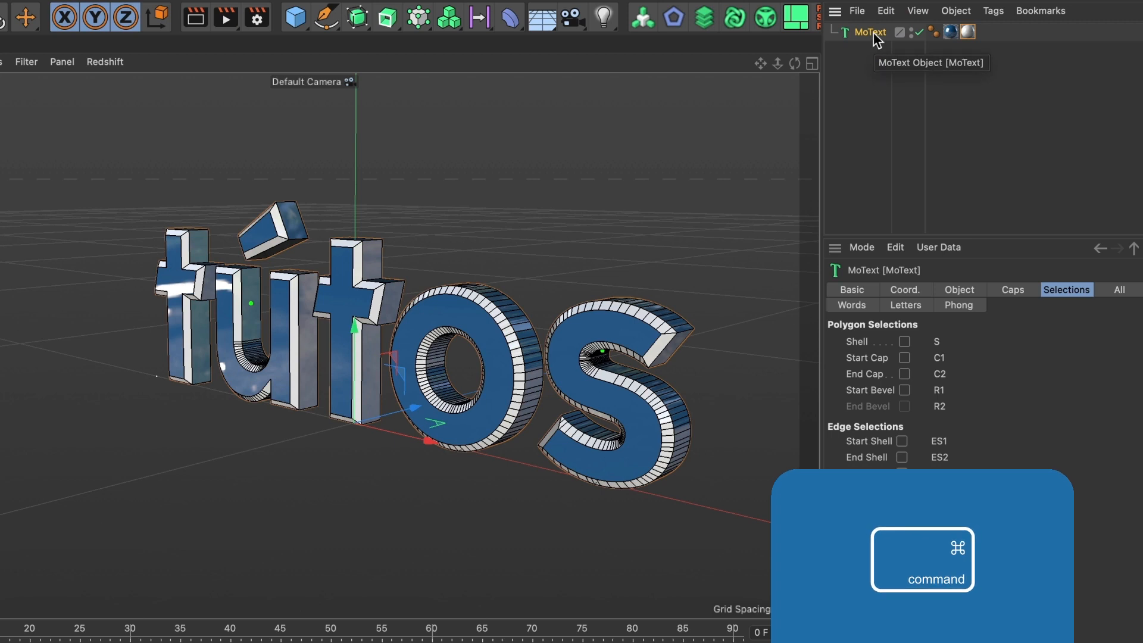
left_click_drag(874, 35, 873, 49, "super")
left_click_drag(974, 49, 962, 52)
key("Delete")
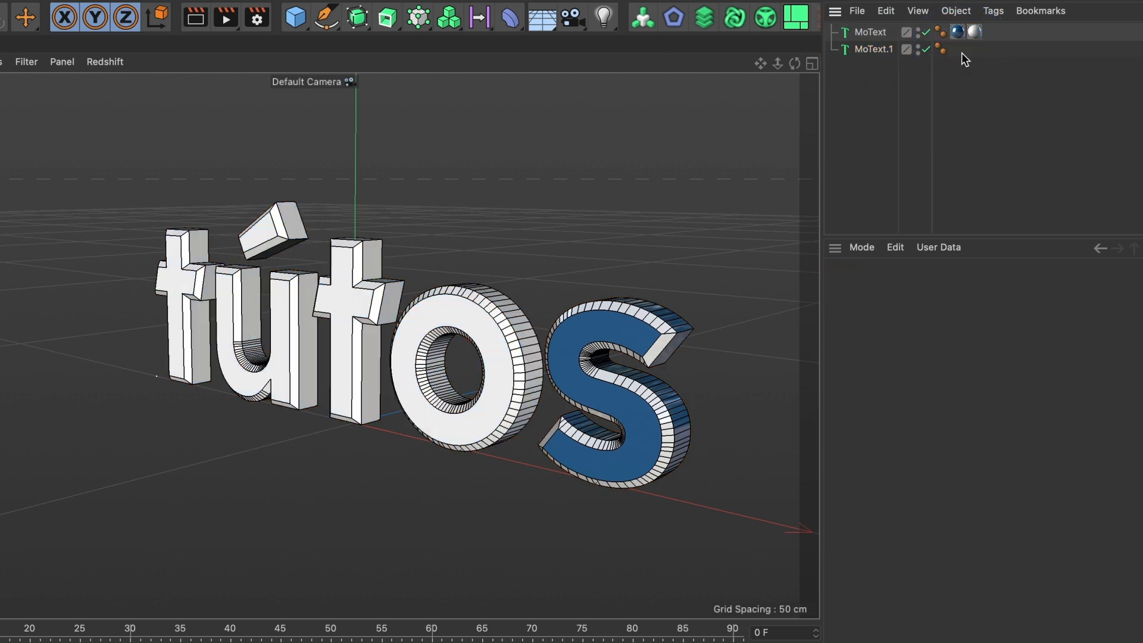
Move the untextured copy behind the original text to 70 cm on the Z axis
left_click(881, 51)
left_click_drag(483, 344, 527, 391, "alt")
right_click_drag(526, 391, 543, 330, "alt")
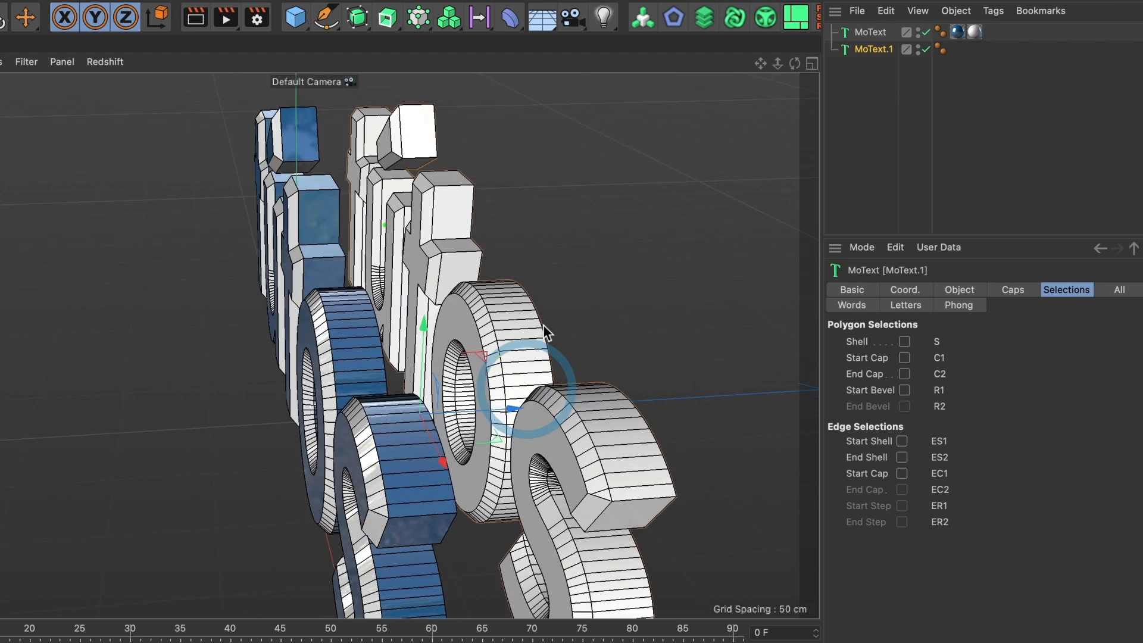
left_click_drag(544, 328, 519, 327, "alt")
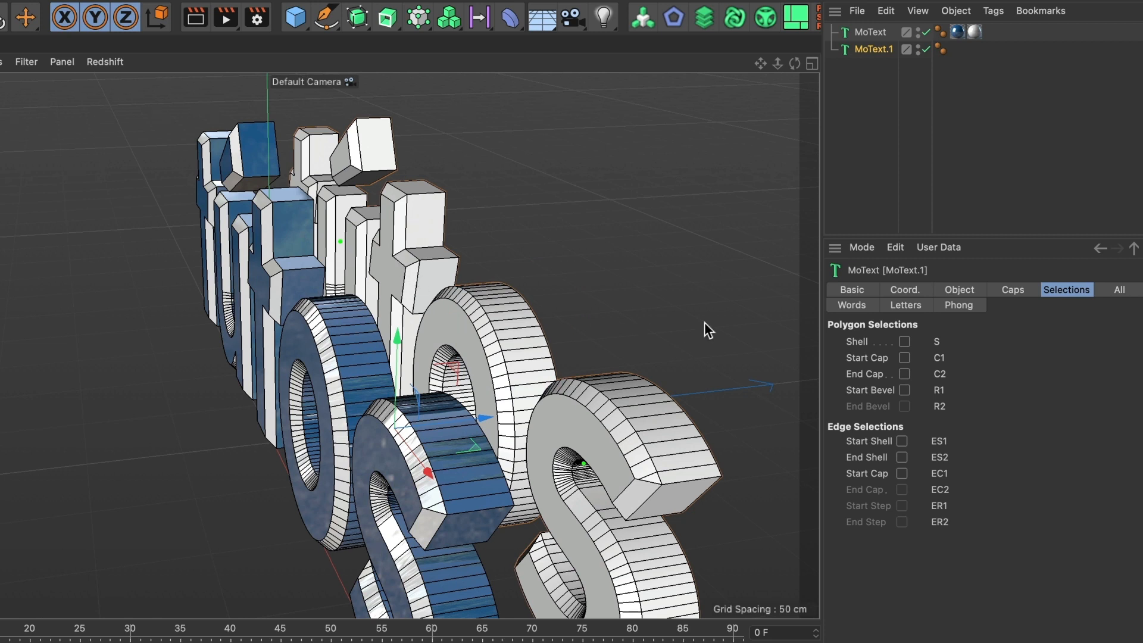
Disable the copy's separate bevel controls and give its caps an outside bevel with Extended Shape at 6.5 cm
left_click(1010, 290)
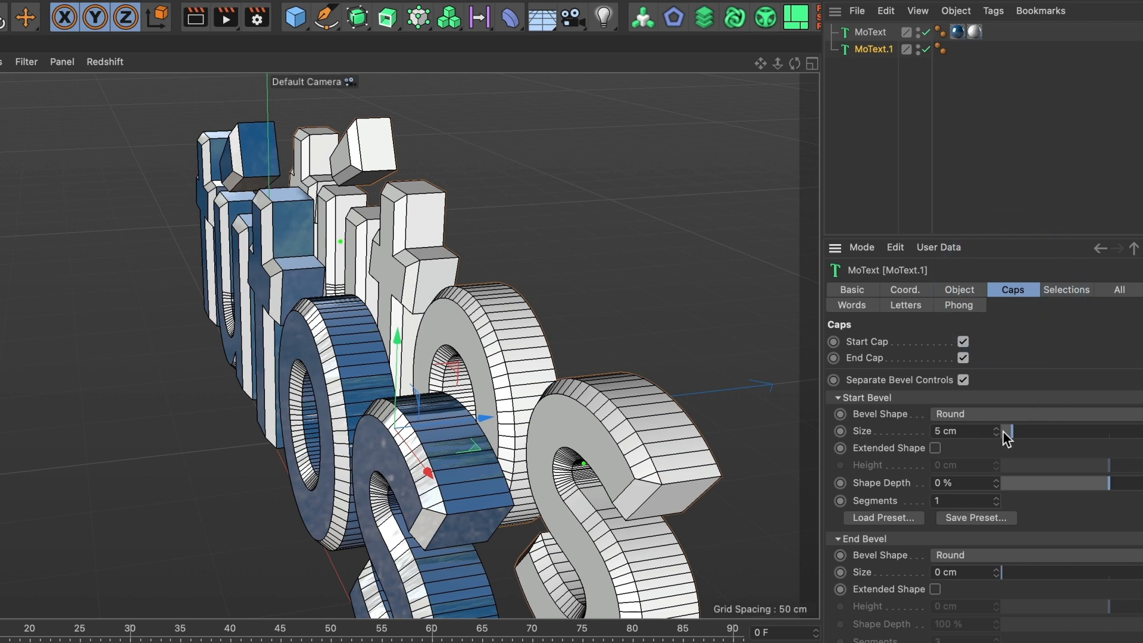
left_click_drag(1004, 434, 995, 441)
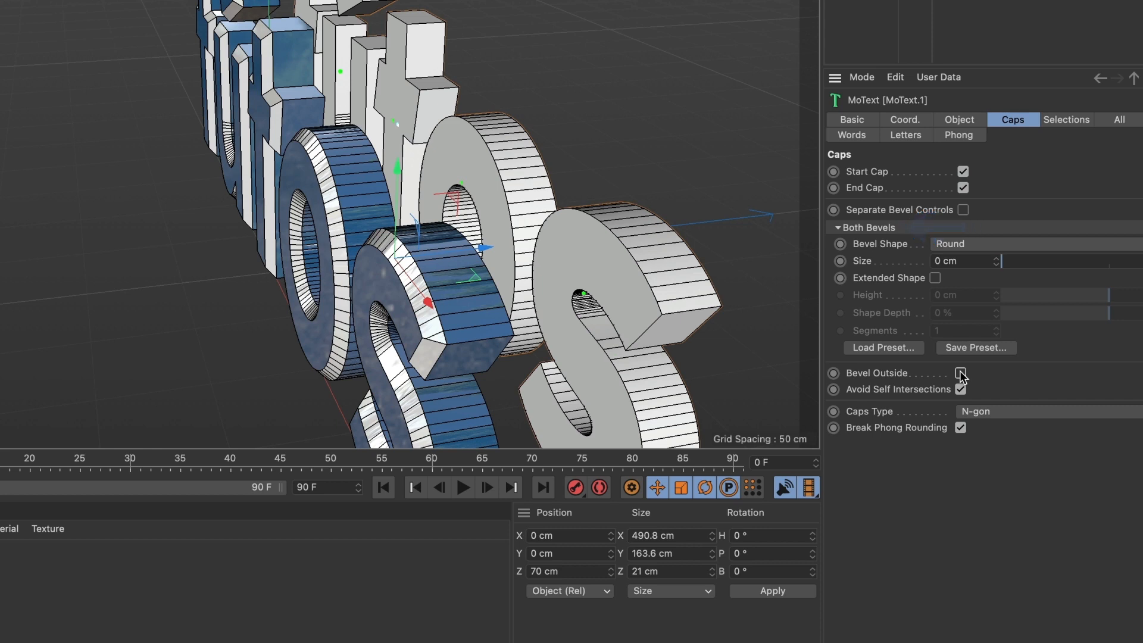
left_click(960, 374)
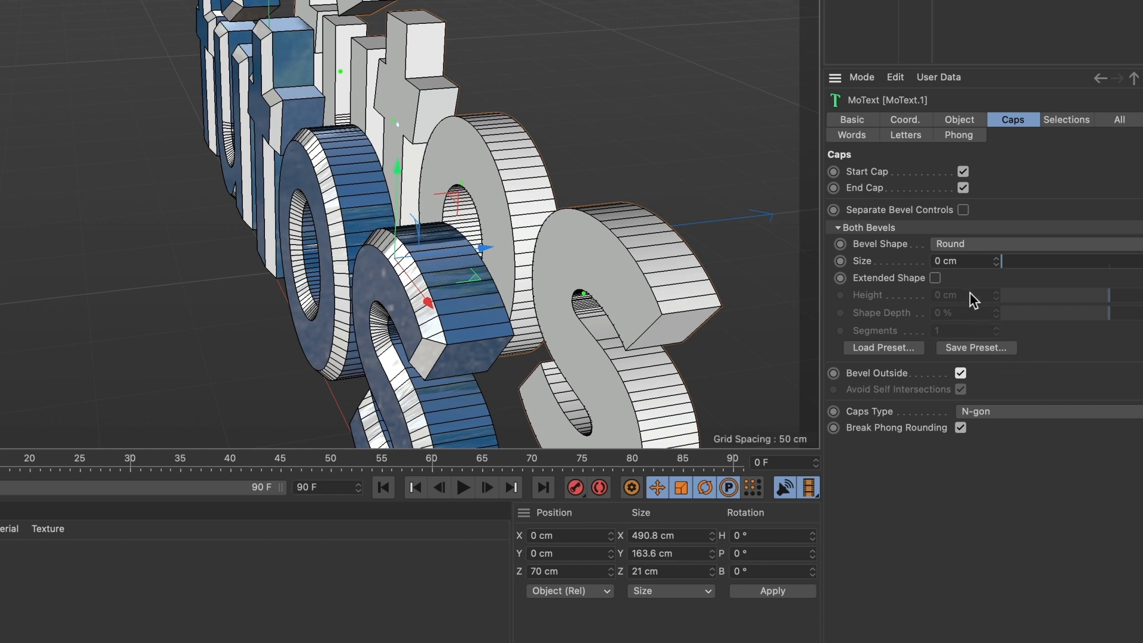
left_click(935, 278)
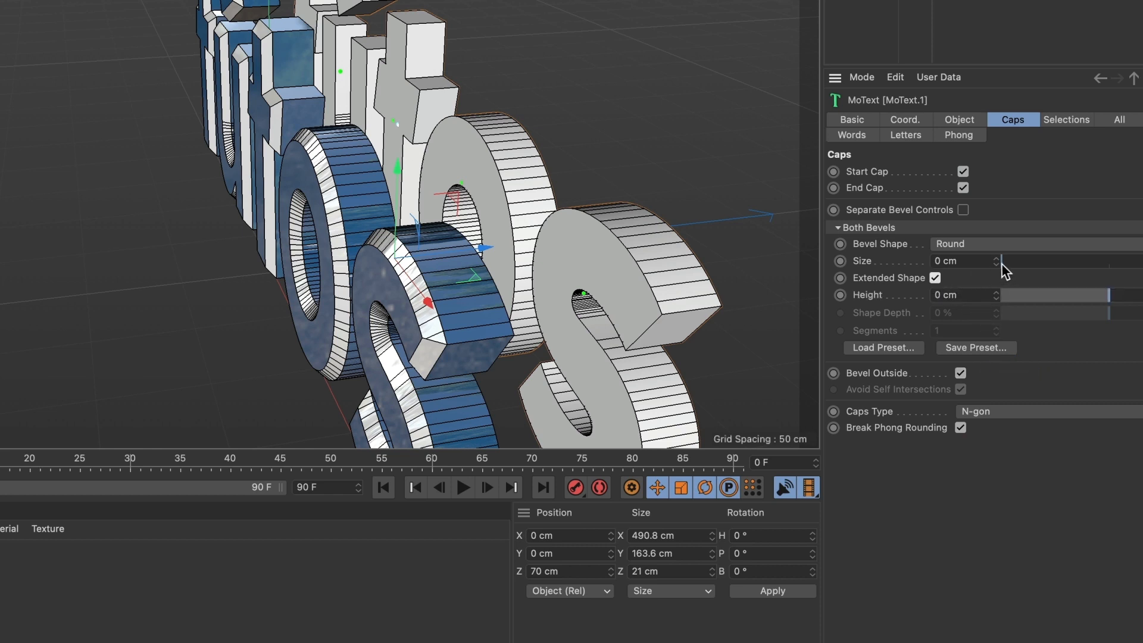
left_click_drag(1005, 263, 1017, 267)
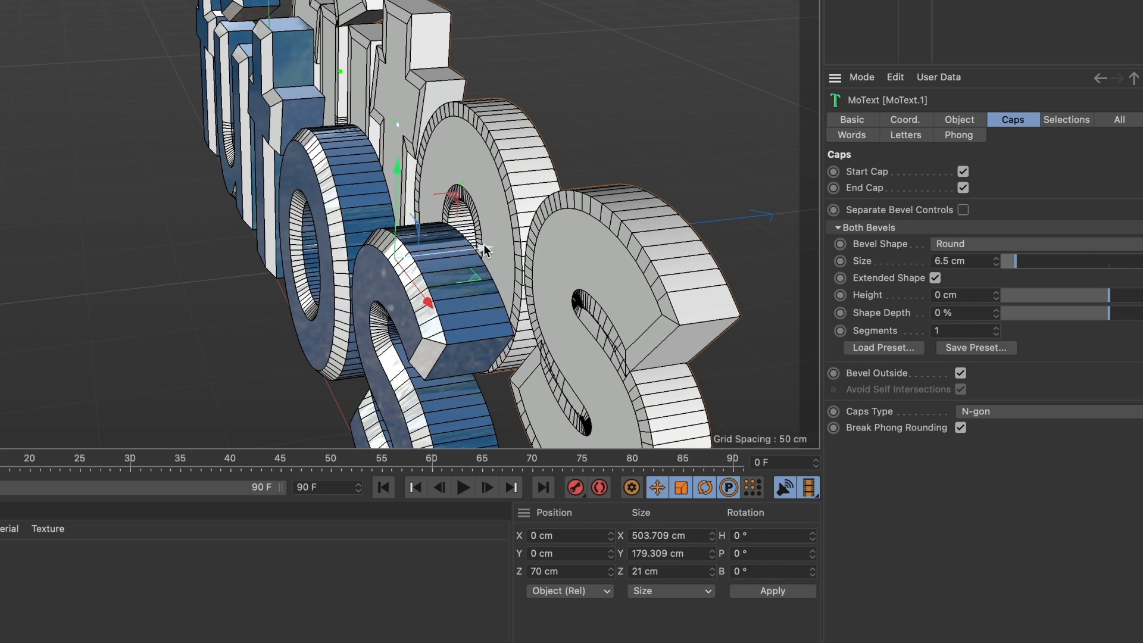
Move the copy up against the original at about Z 7.8 cm and set its depth to 41 cm
left_click_drag(483, 244, 380, 262)
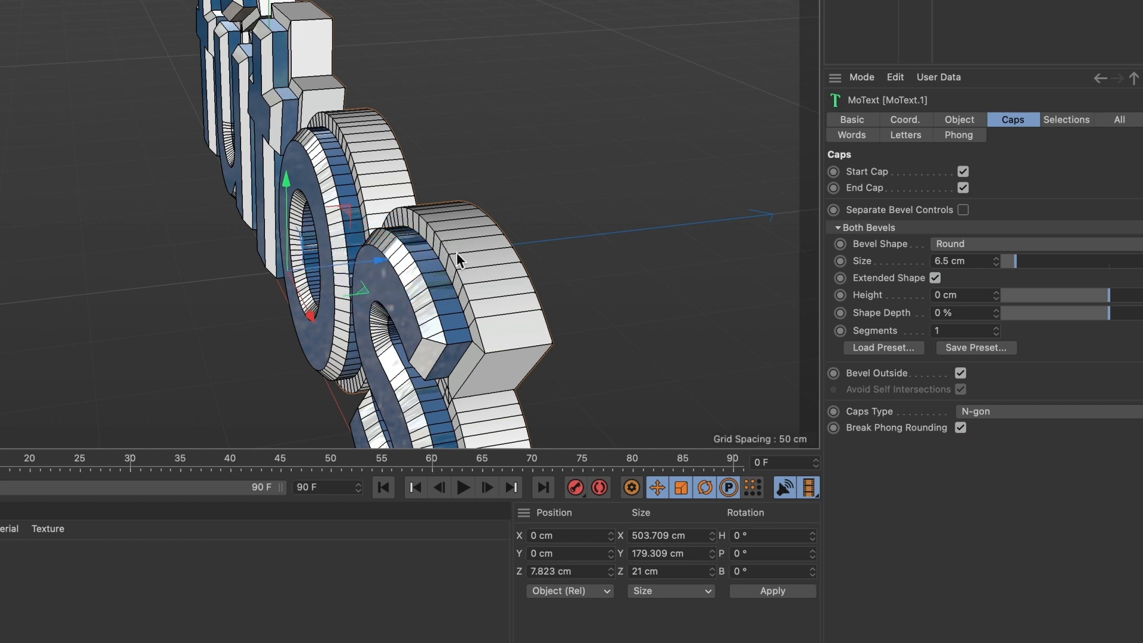
left_click(962, 120)
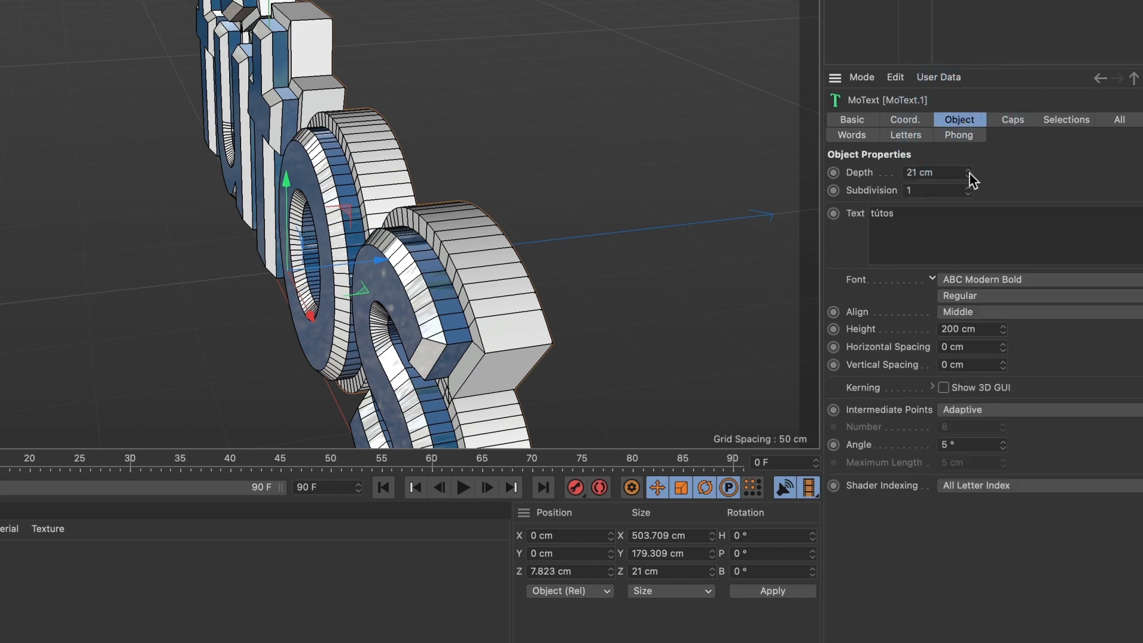
left_click_drag(970, 173, 970, 174)
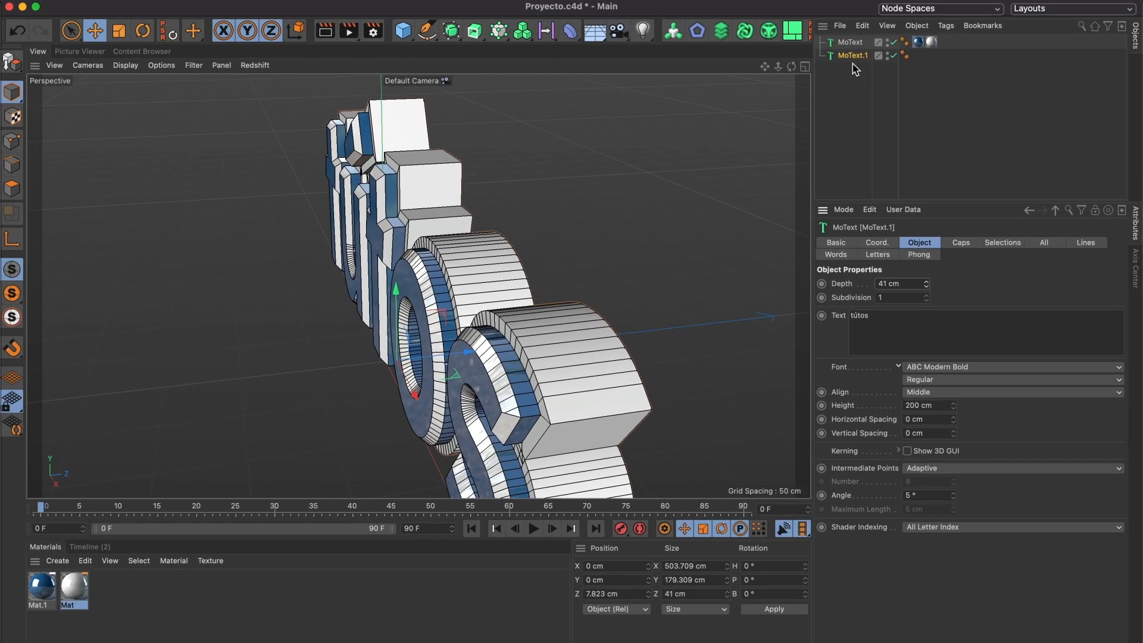
Duplicate the second text behind itself at about Z 53.5 cm and set the new copy's depth to 68 cm
left_click_drag(852, 59, 853, 71, "ctrl")
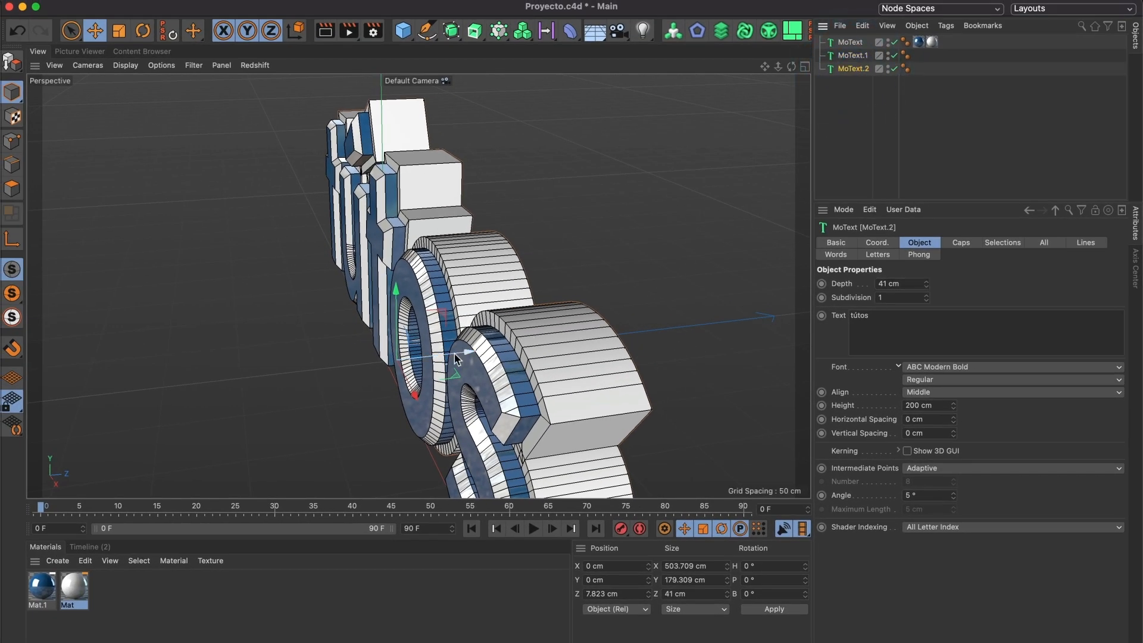
left_click_drag(455, 358, 517, 354)
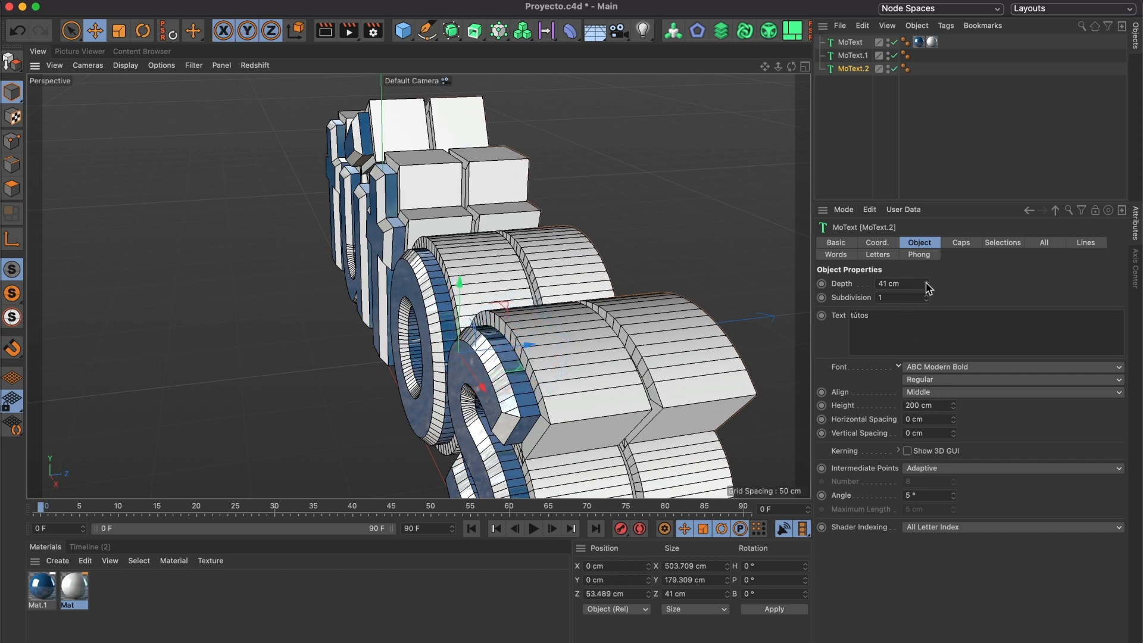
left_click_drag(927, 288, 927, 273)
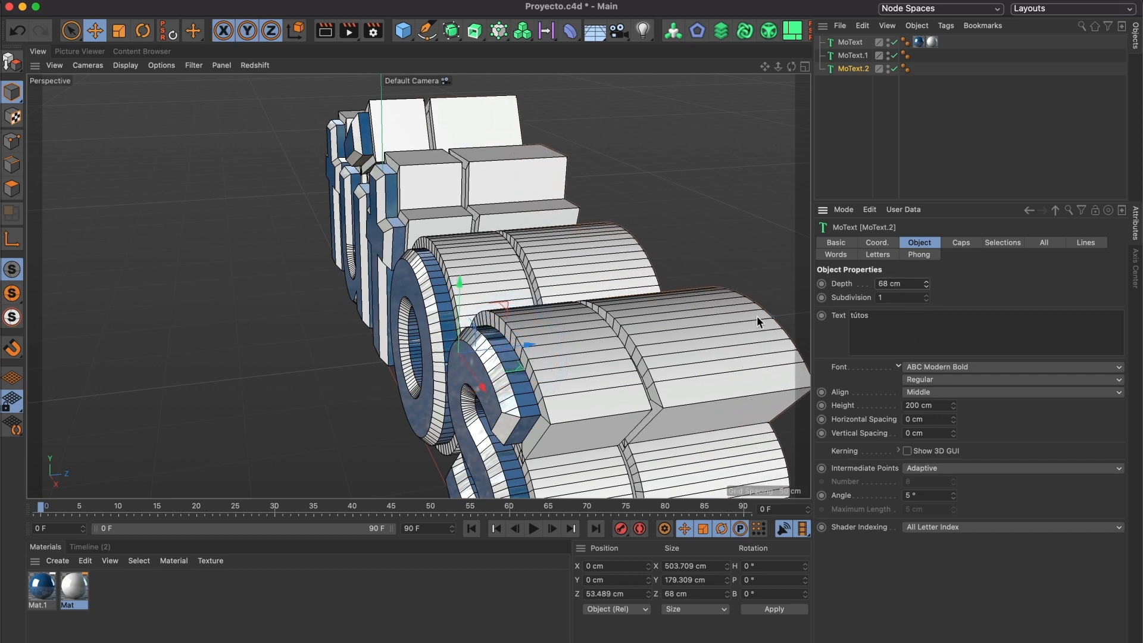
Shift the rearmost text back to about Z 56.5 cm and increase its depth to 105 cm
scroll(627, 357, "down", 3)
left_click_drag(571, 365, 551, 380, "alt")
left_click_drag(611, 337, 635, 321)
left_click_drag(581, 359, 437, 359, "alt")
left_click_drag(927, 283, 929, 288)
Render a preview of the layered text from a frontal view slightly below it
left_click_drag(554, 372, 704, 337, "alt")
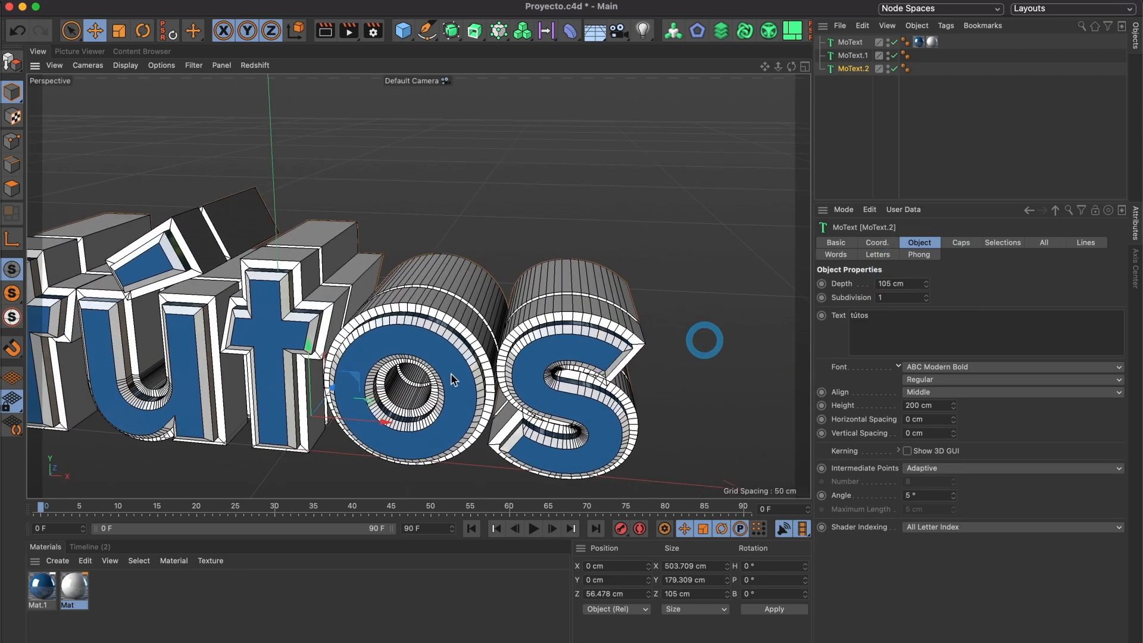
middle_click_drag(452, 379, 602, 331, "alt")
left_click_drag(520, 367, 544, 298, "alt")
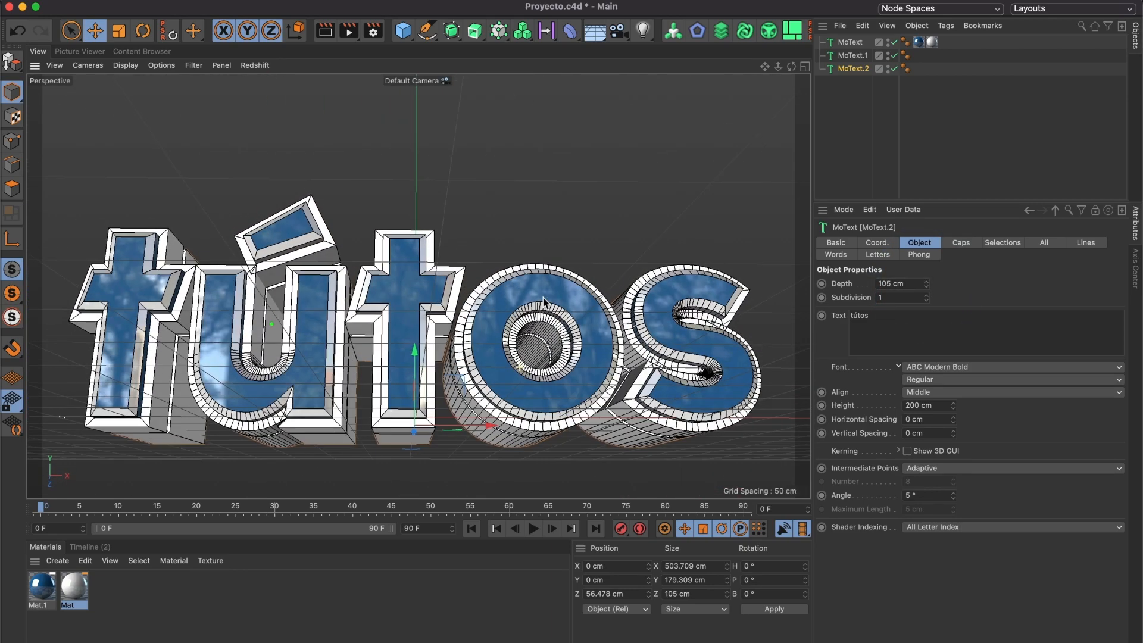
middle_click_drag(532, 344, 546, 296, "alt")
left_click_drag(545, 296, 543, 290, "alt")
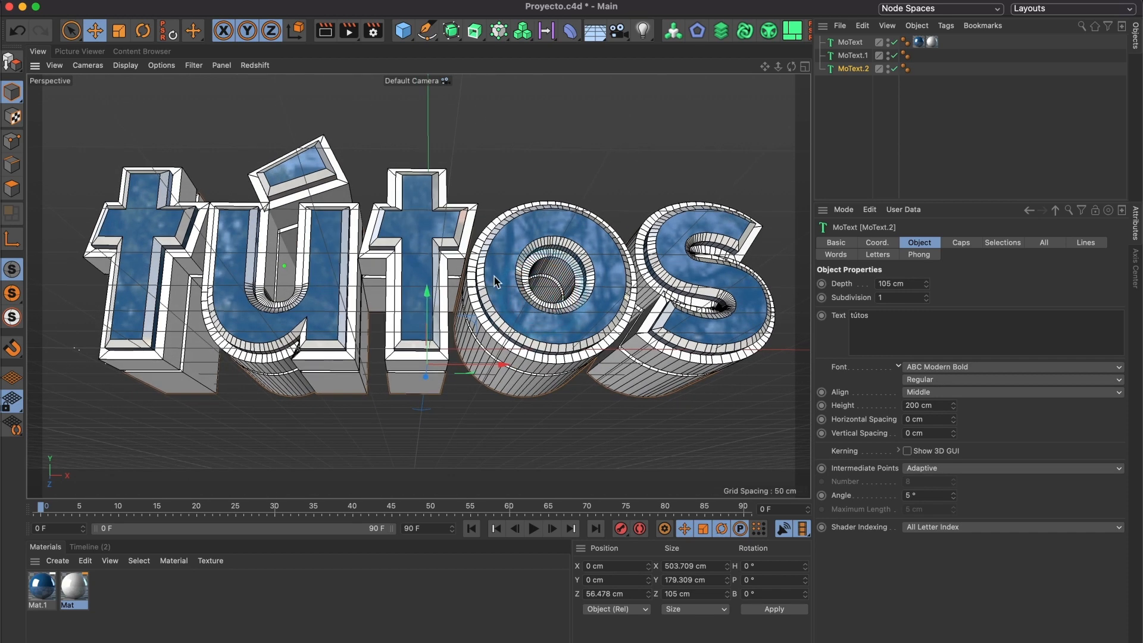
left_click(325, 31)
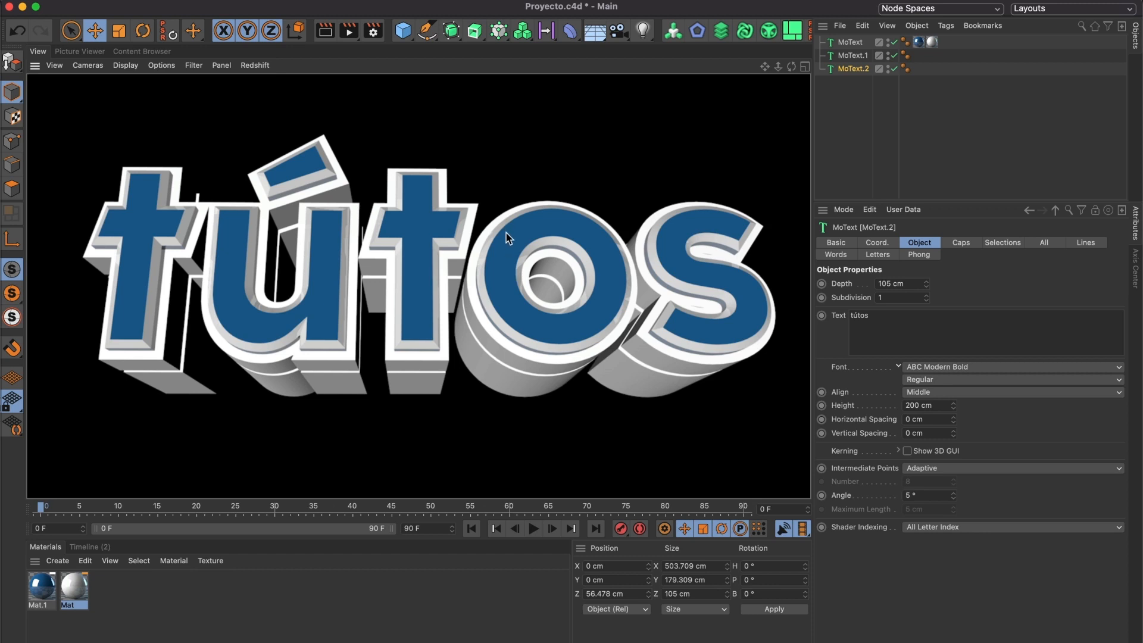
Create a new standard material and name it HDRI
left_click(58, 561)
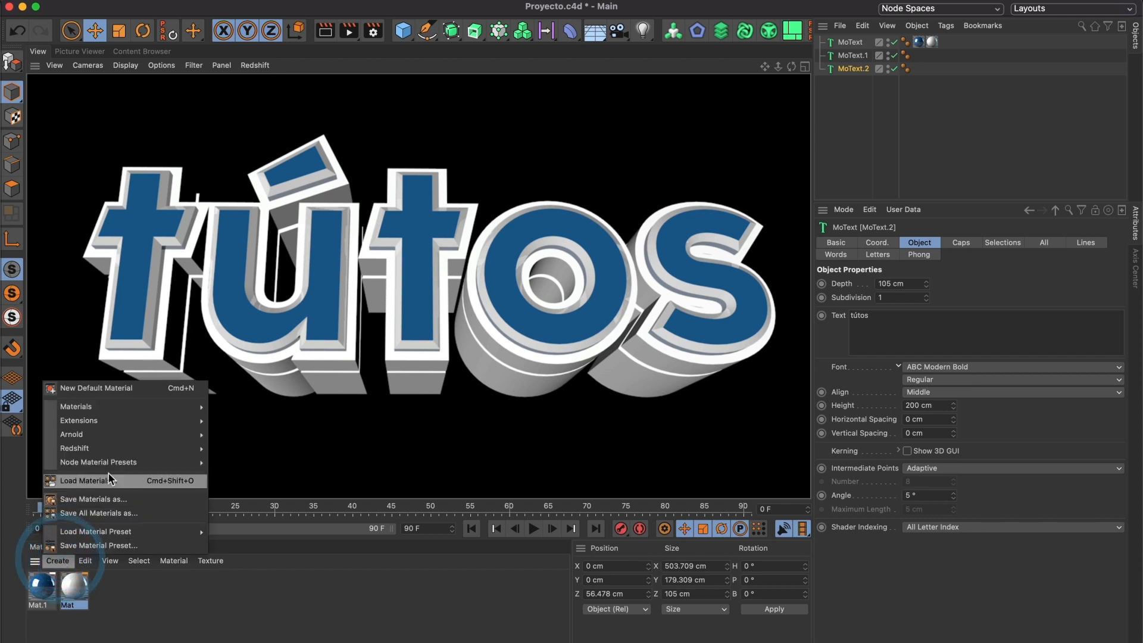
mouse_move(108, 412)
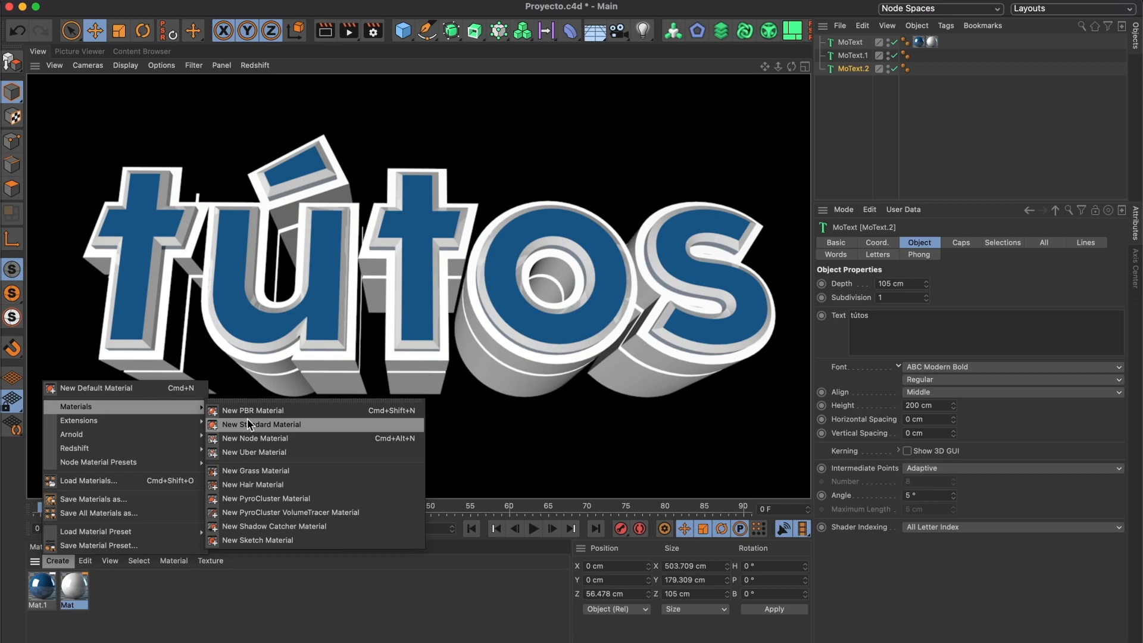
left_click(247, 419)
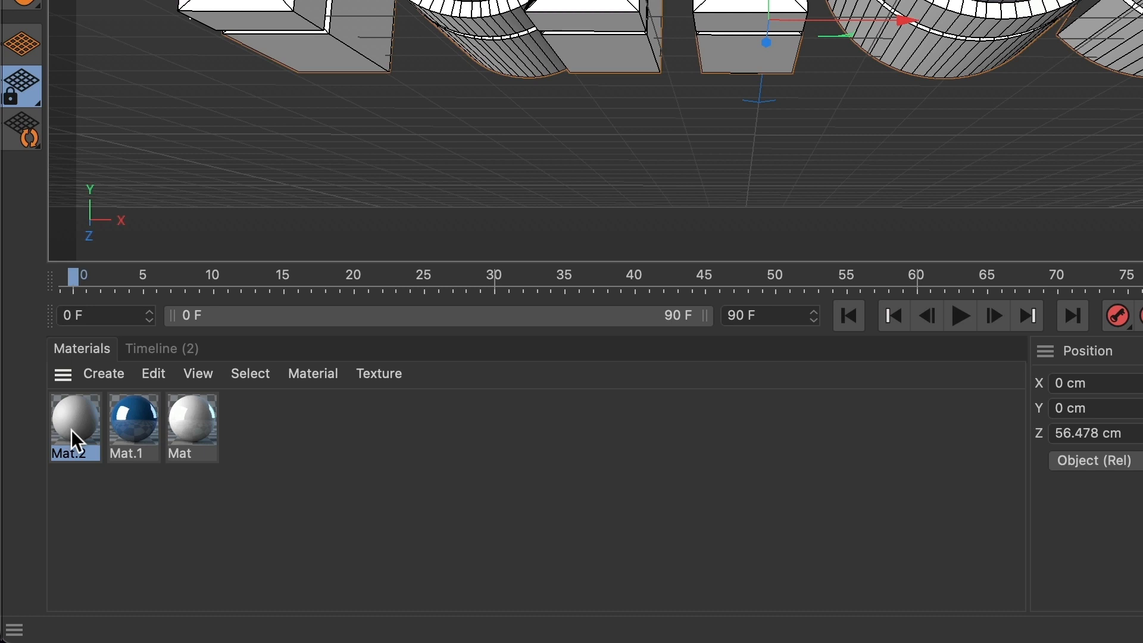
double_click(70, 452)
type("H")
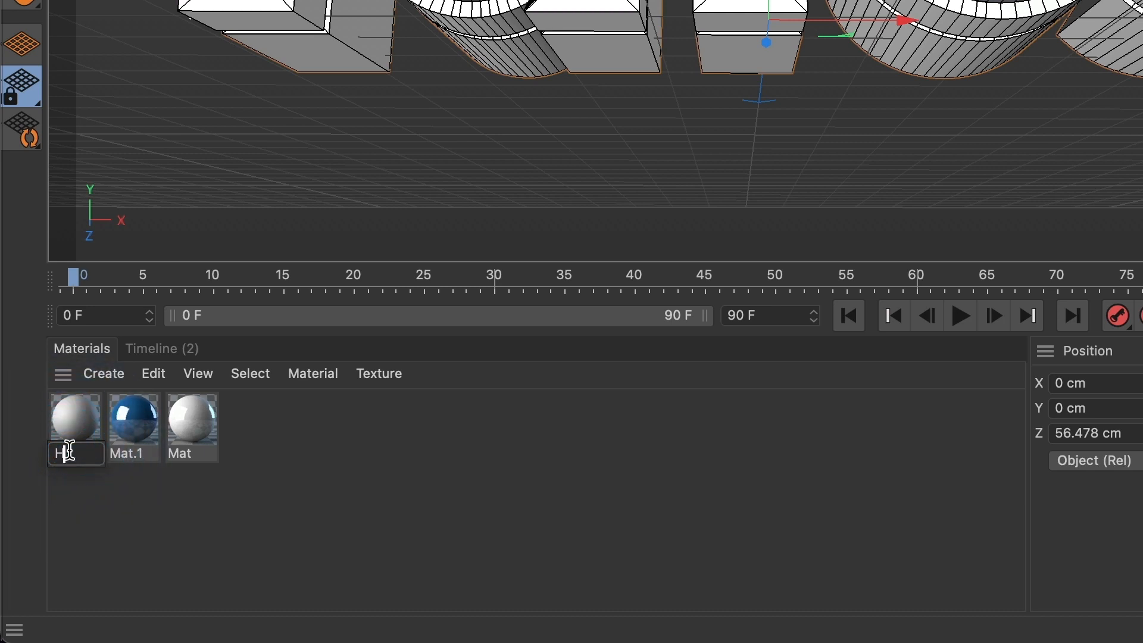
type("DRI")
left_click(59, 487)
Disable Reflectance on the HDRI material, load HDRI_STUDIO_vol2_001.exr from the Proyecto folder as its color texture, and close the editor
double_click(83, 426)
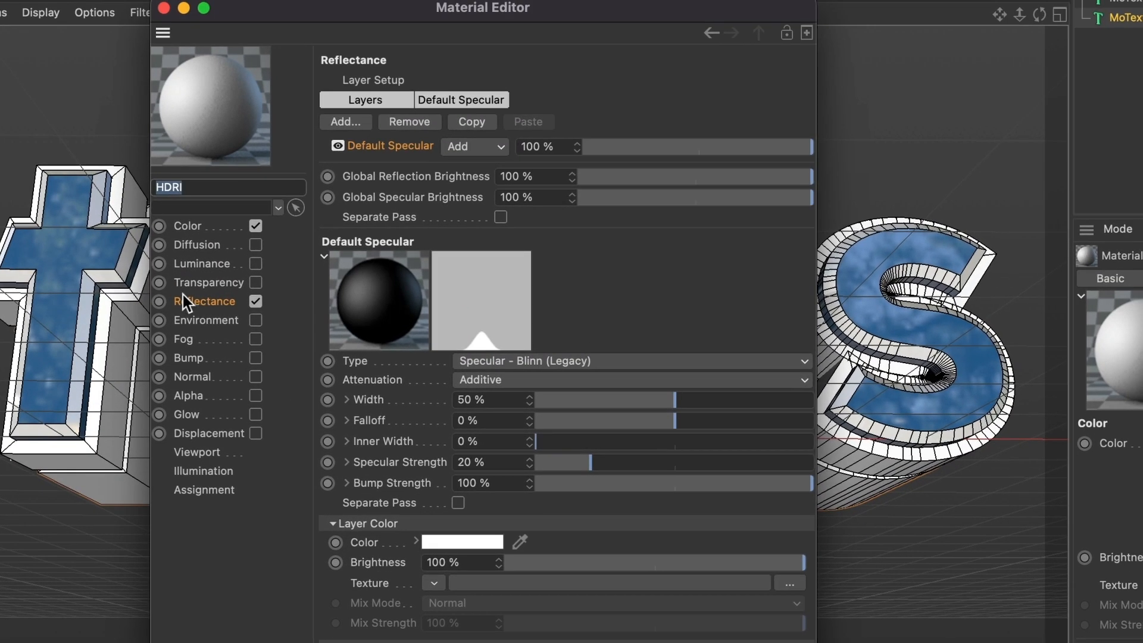
left_click(255, 301)
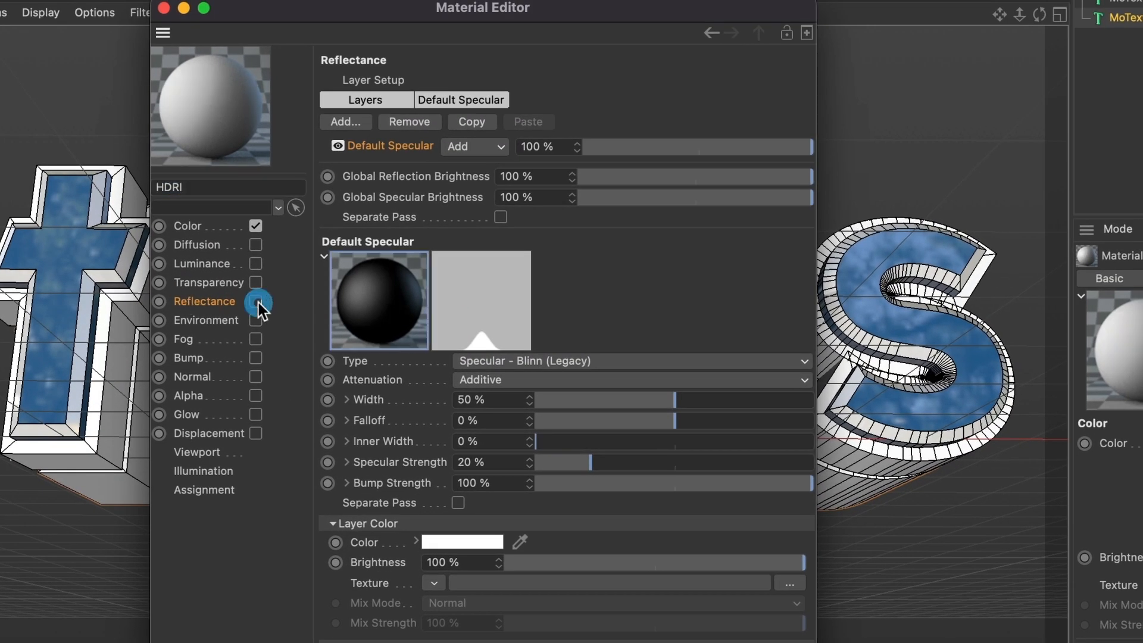
left_click(188, 227)
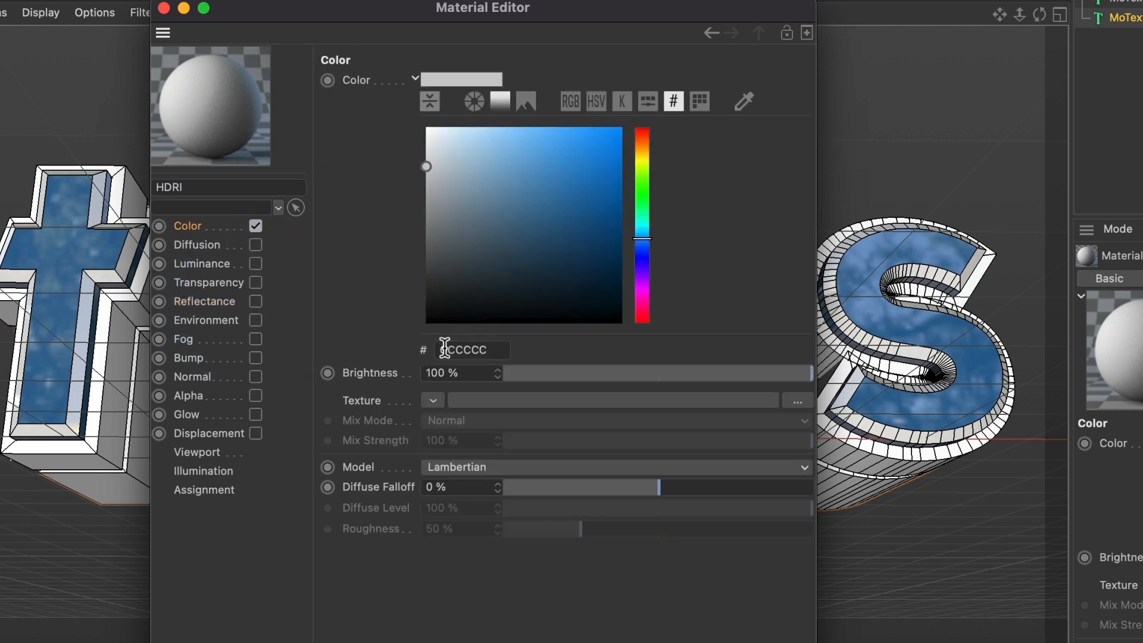
left_click(431, 400)
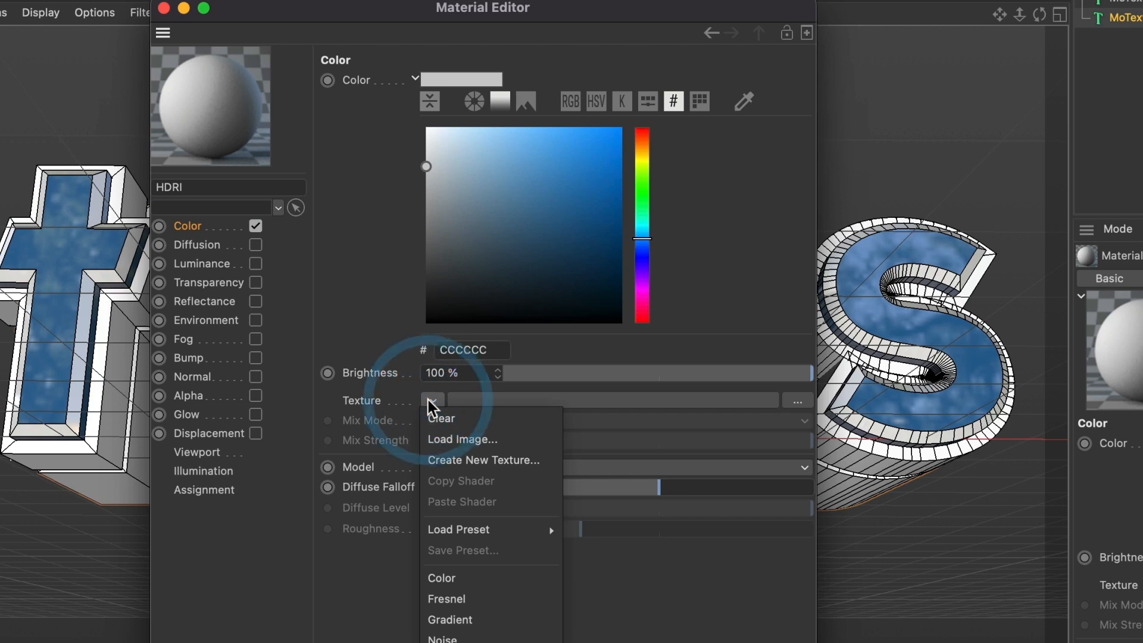
left_click(441, 437)
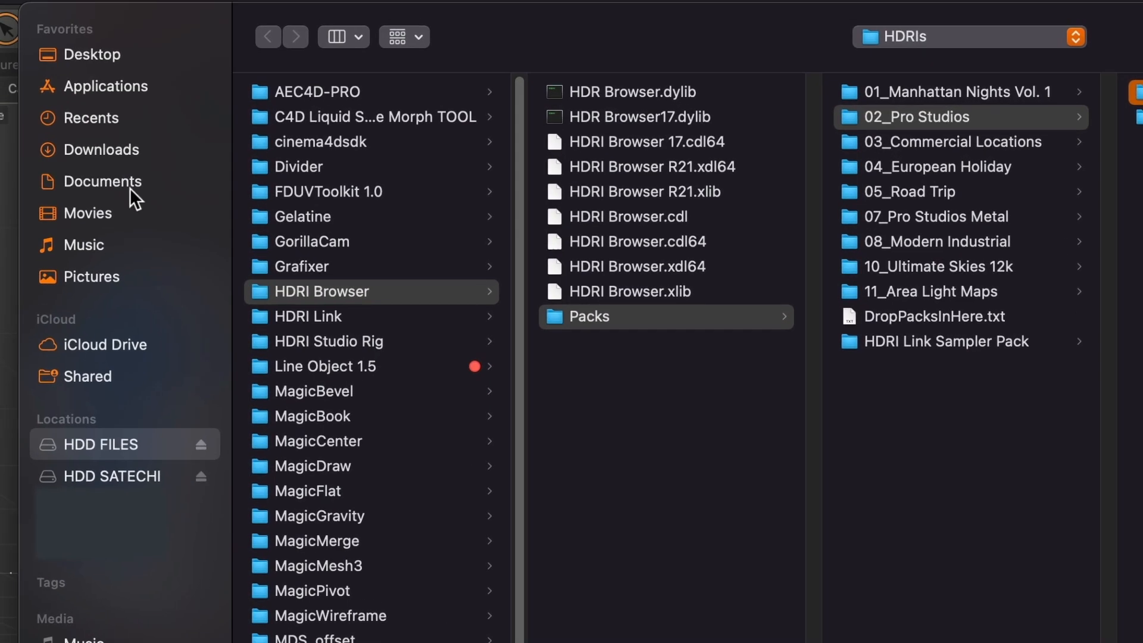
left_click(98, 57)
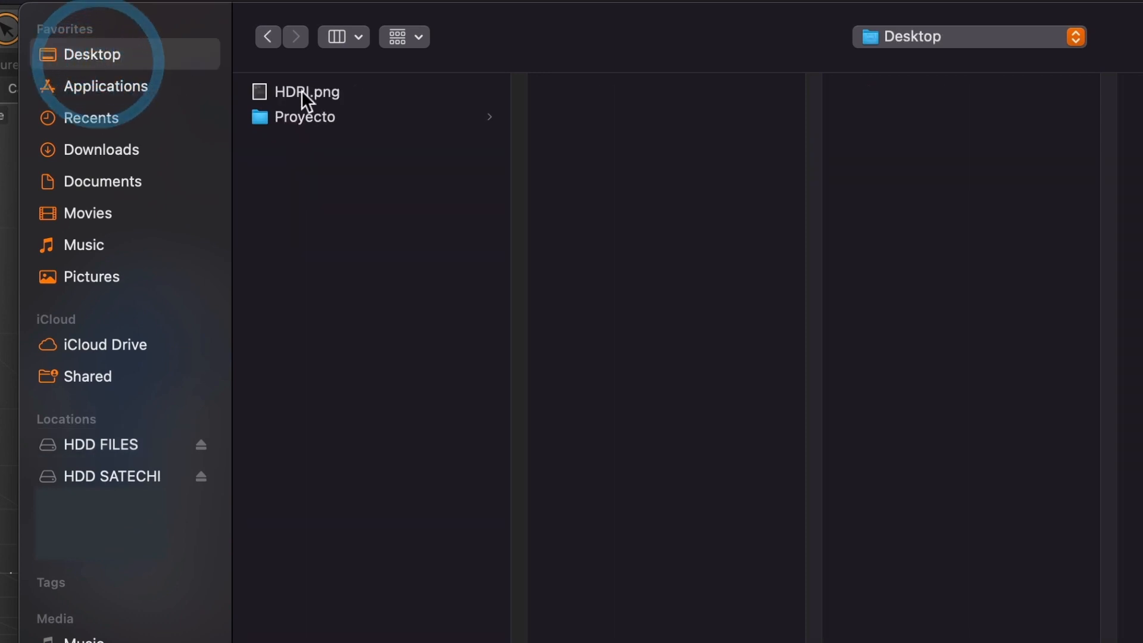
left_click(321, 116)
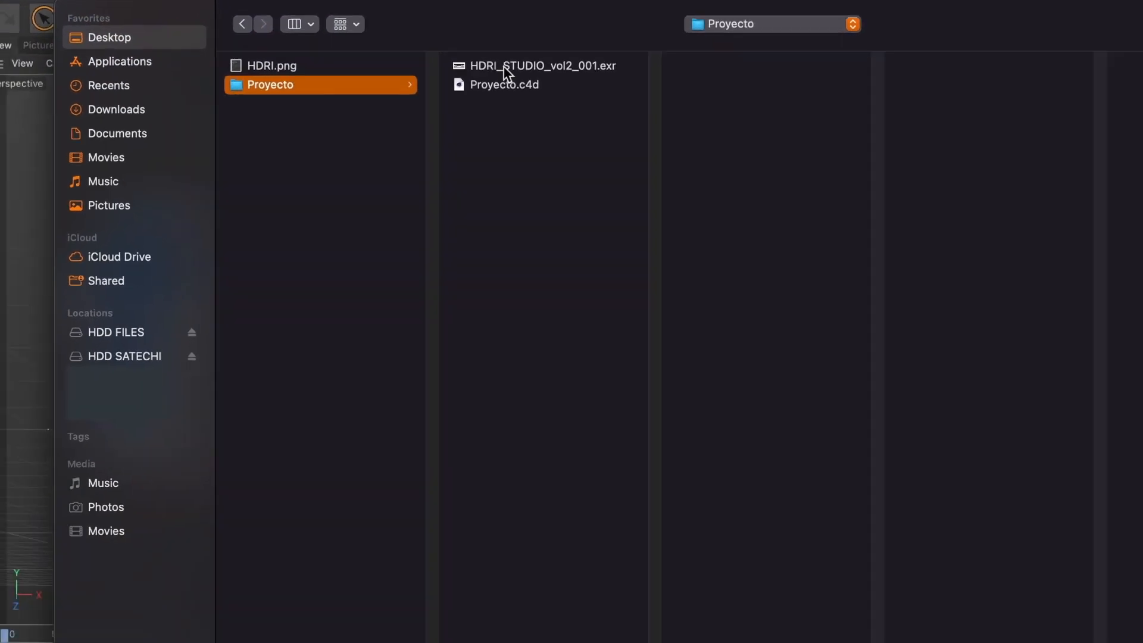
left_click(611, 100)
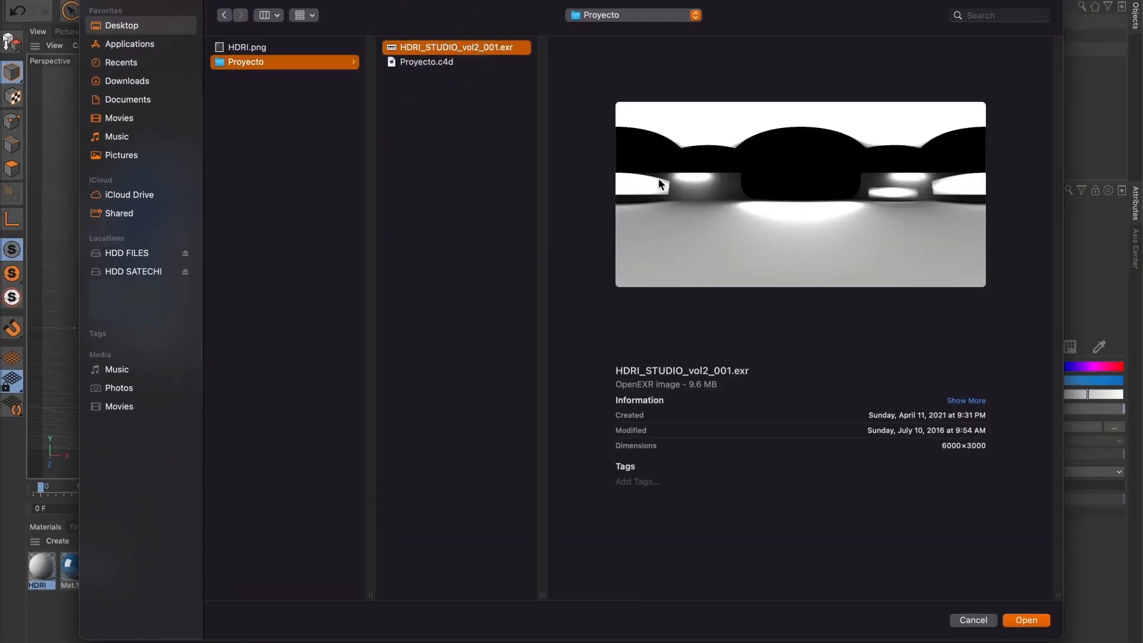
left_click(1036, 620)
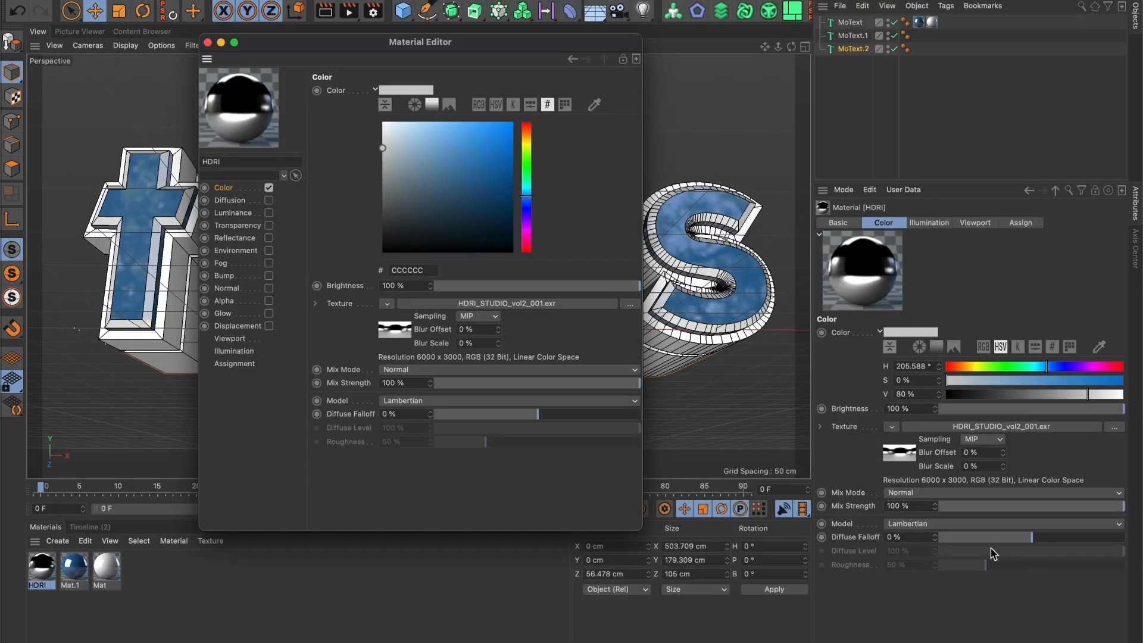
left_click(208, 42)
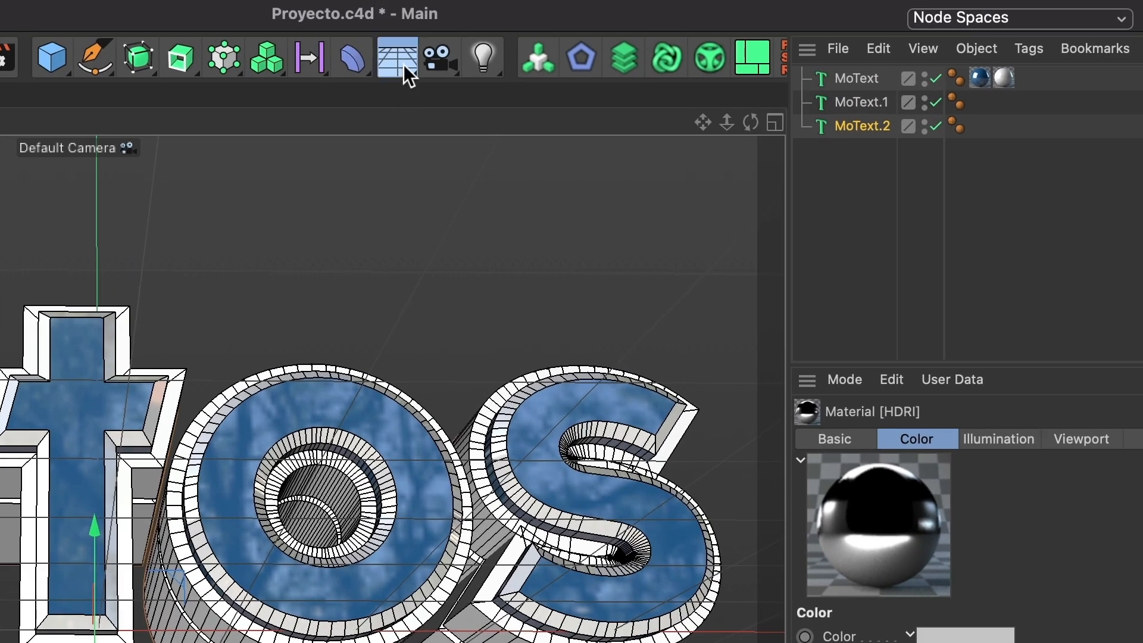
Add a Sky object to the scene
left_click(403, 64)
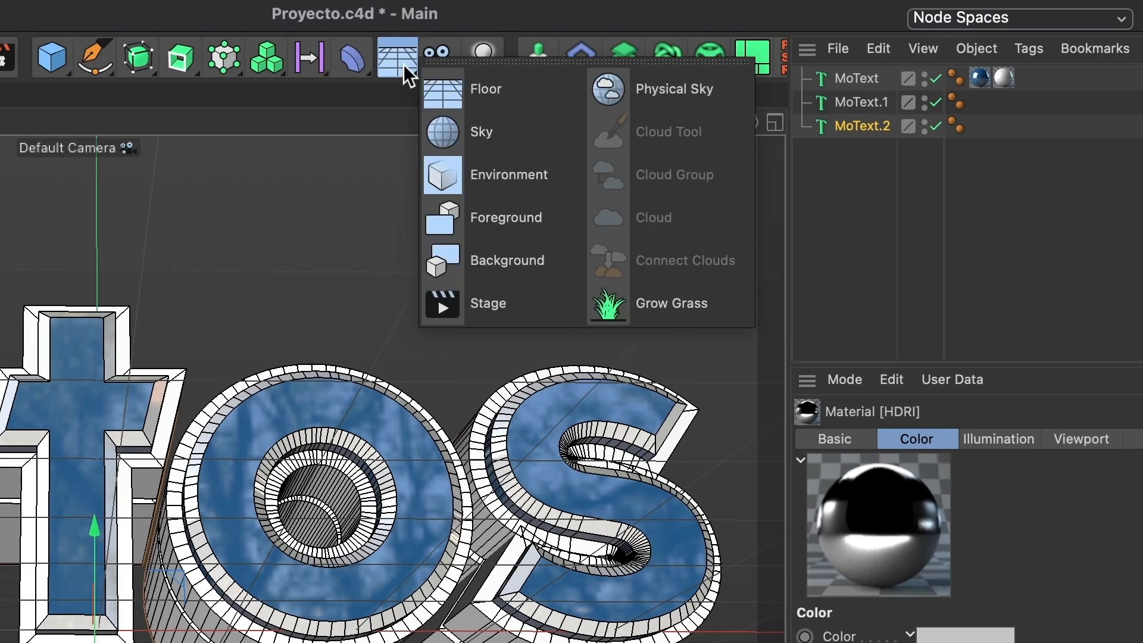
left_click(451, 117)
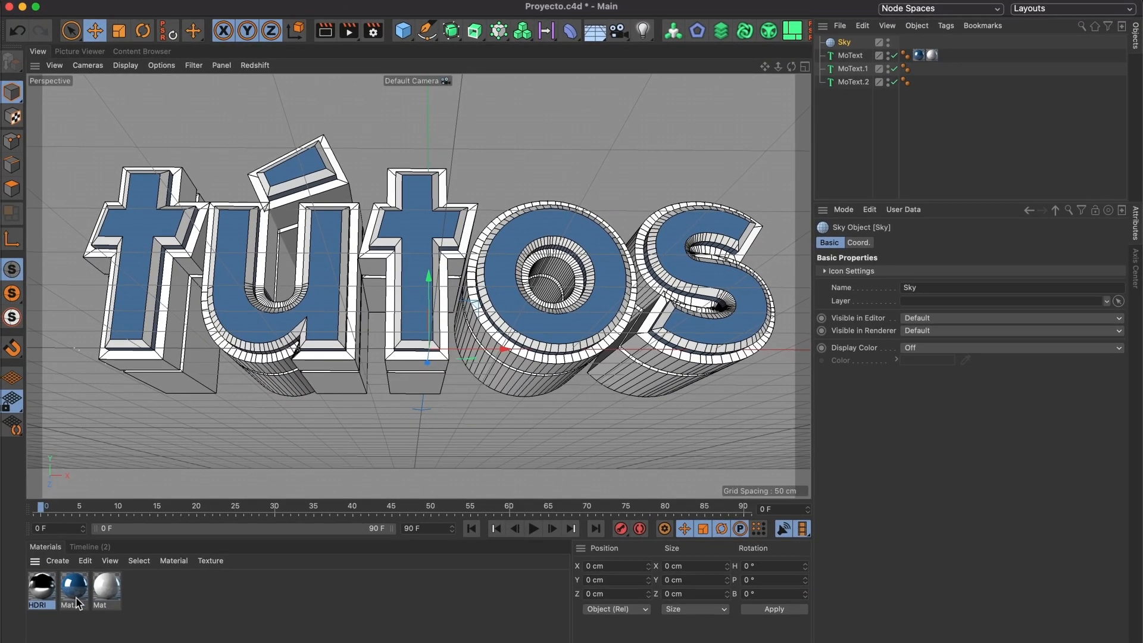
Apply the HDRI material to the Sky object and render a preview of the view
left_click_drag(37, 597, 845, 46)
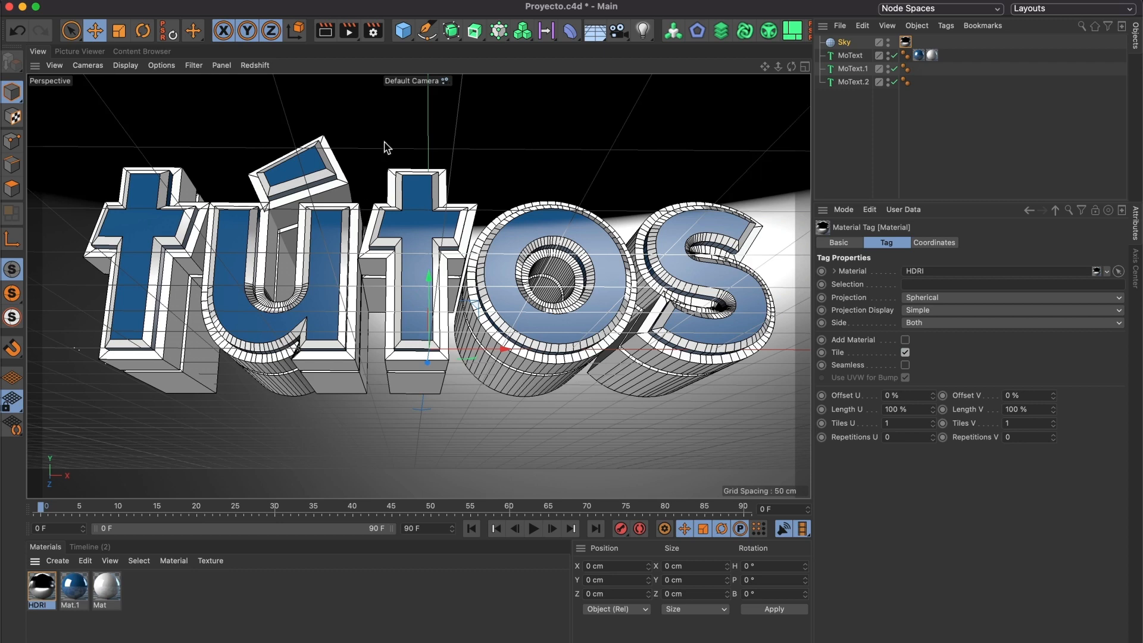
left_click(325, 31)
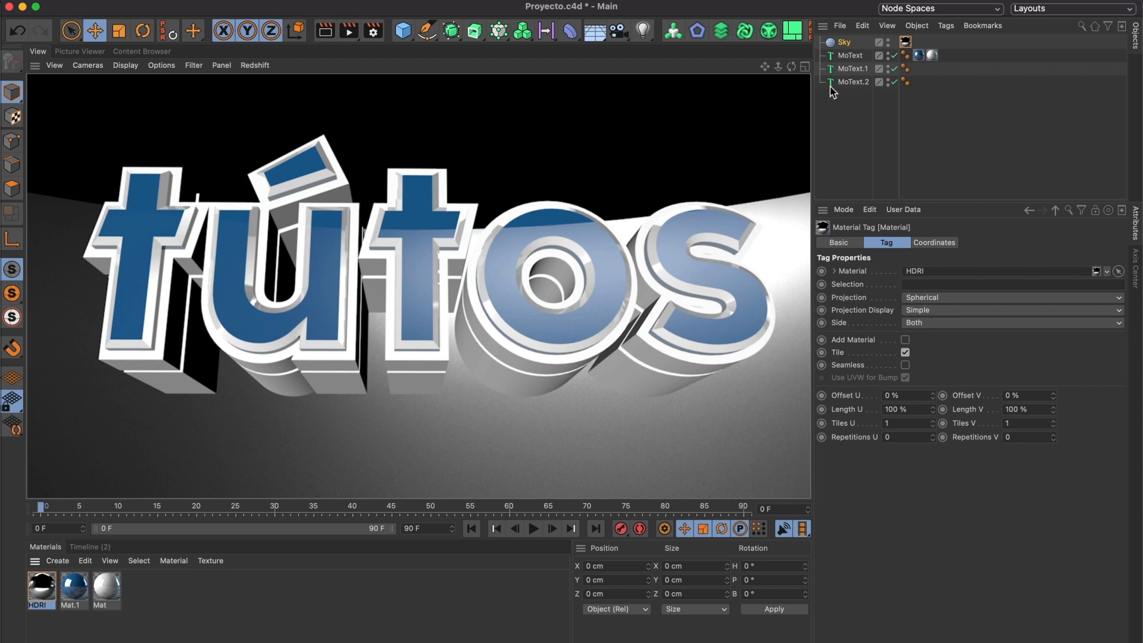
Rotate the Sky object by setting its heading (R.H) to 35°
left_click(844, 43)
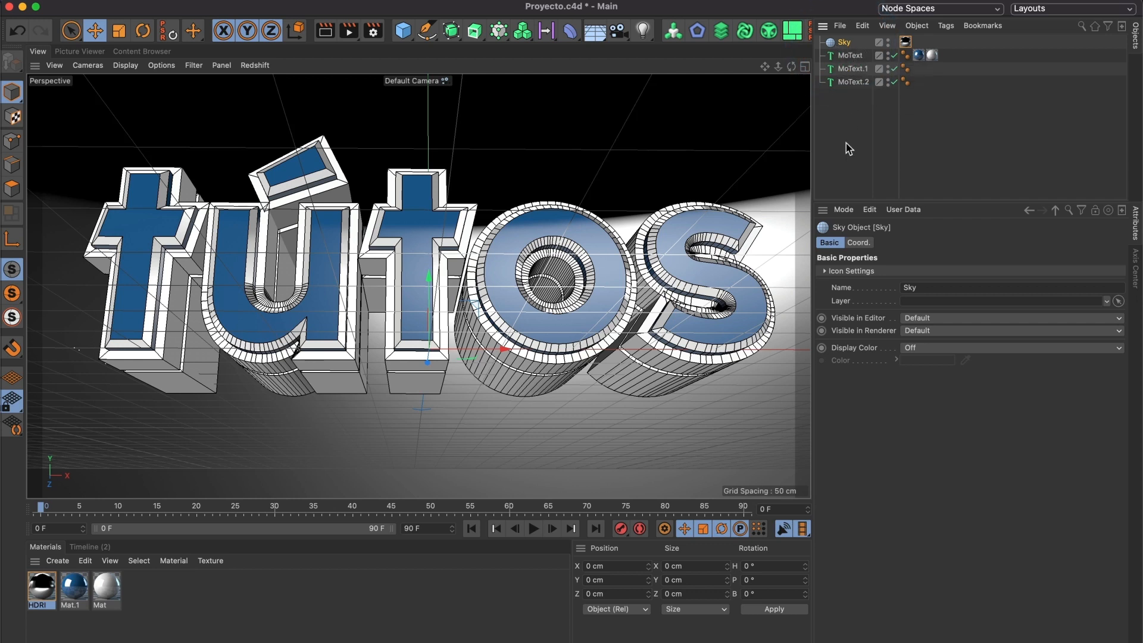
left_click(858, 243)
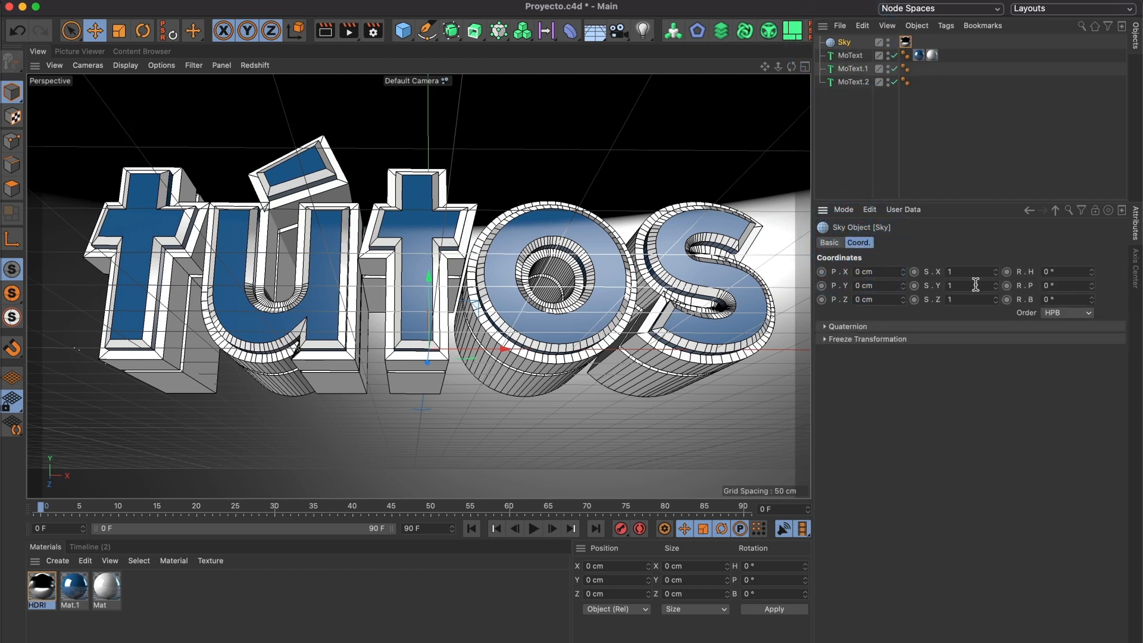
left_click(1060, 270)
double_click(1060, 270)
key("Return")
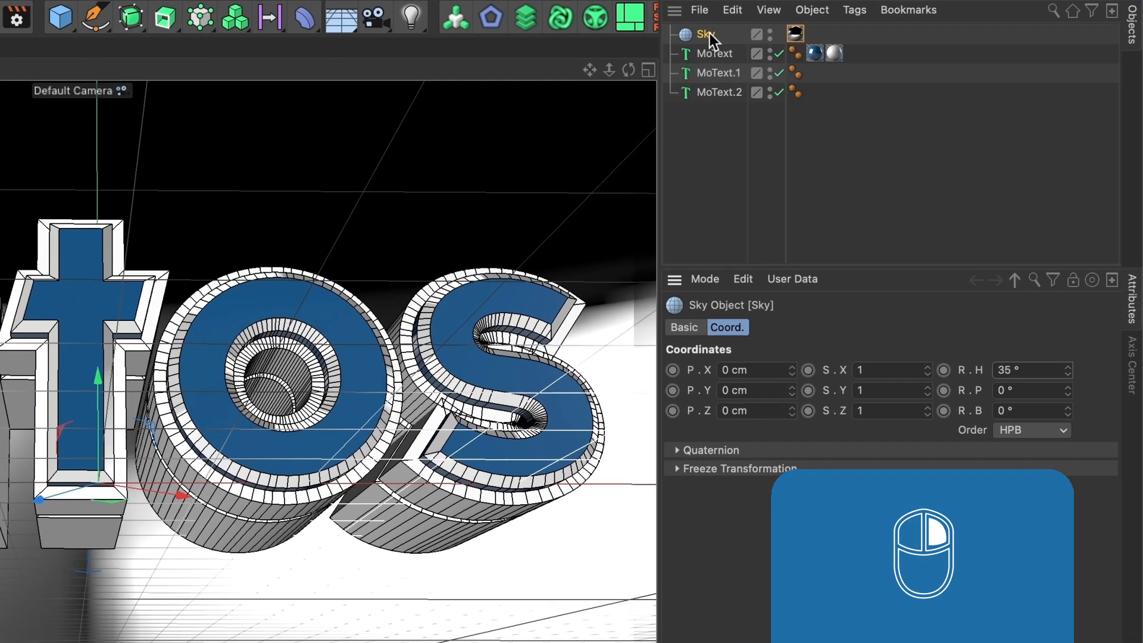
Add a Compositing tag to the Sky with Seen by Camera disabled, and render a preview of the view
right_click(832, 41)
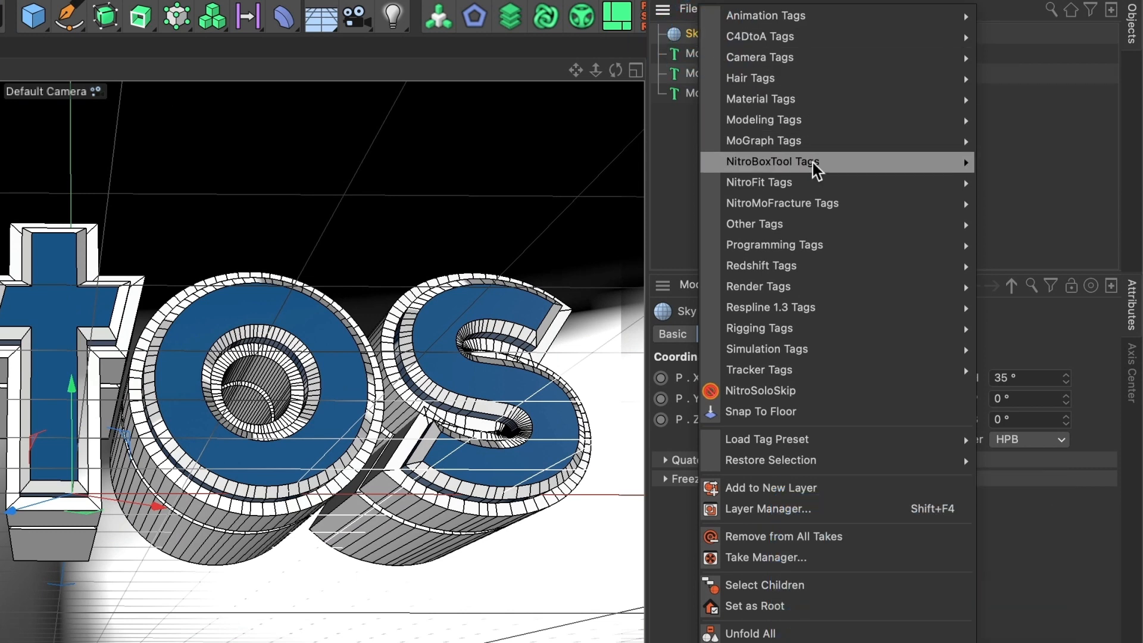
mouse_move(774, 265)
mouse_move(764, 286)
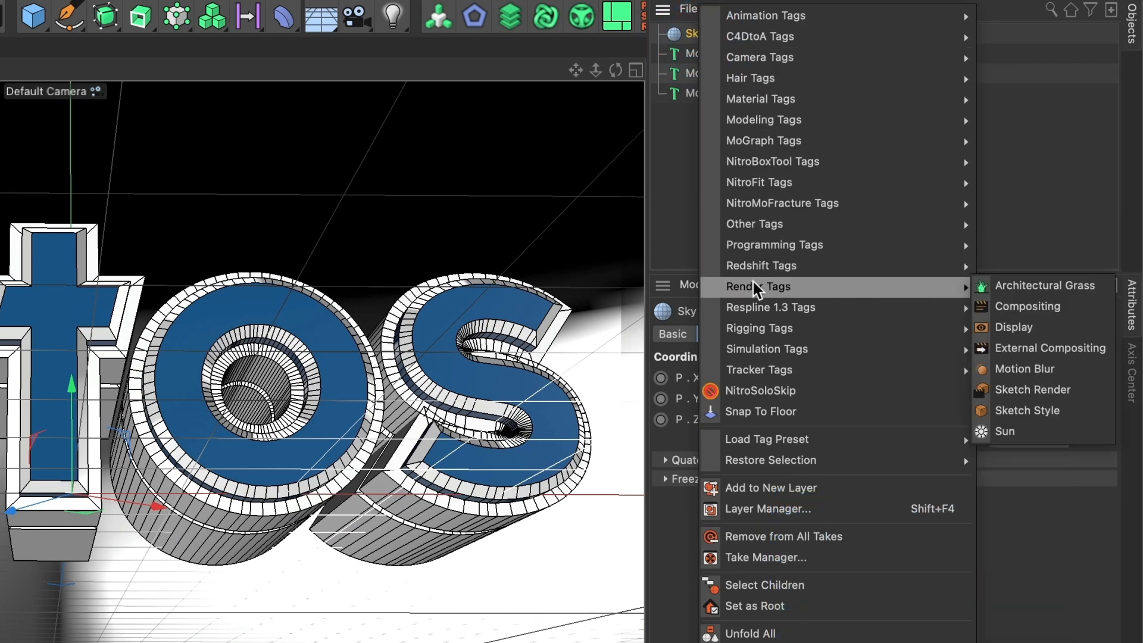
left_click(1036, 307)
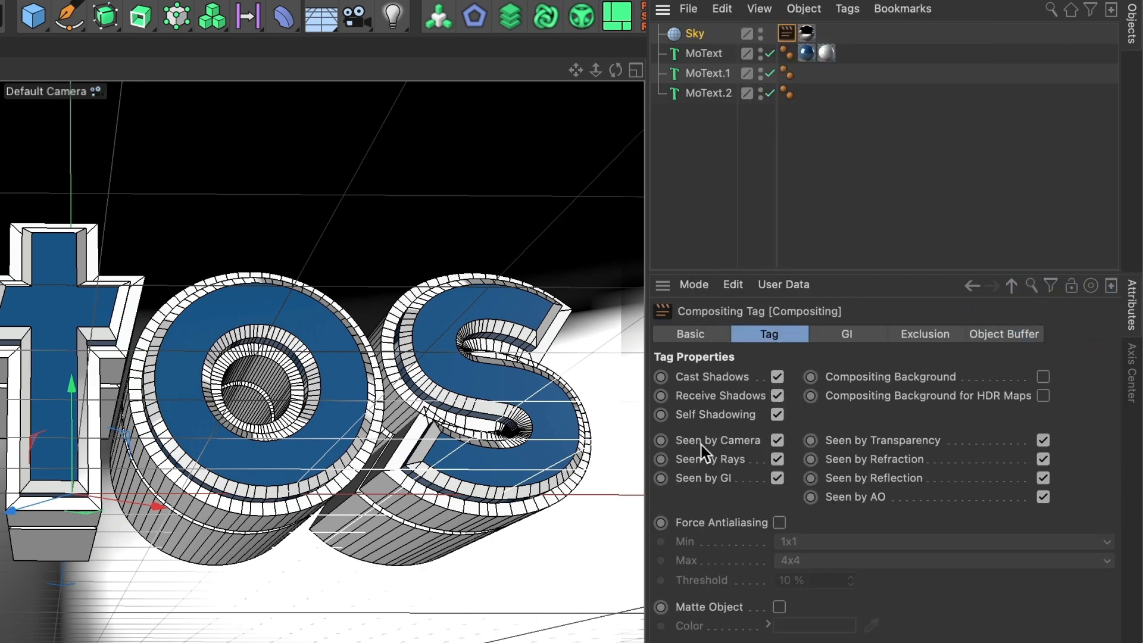
left_click(778, 441)
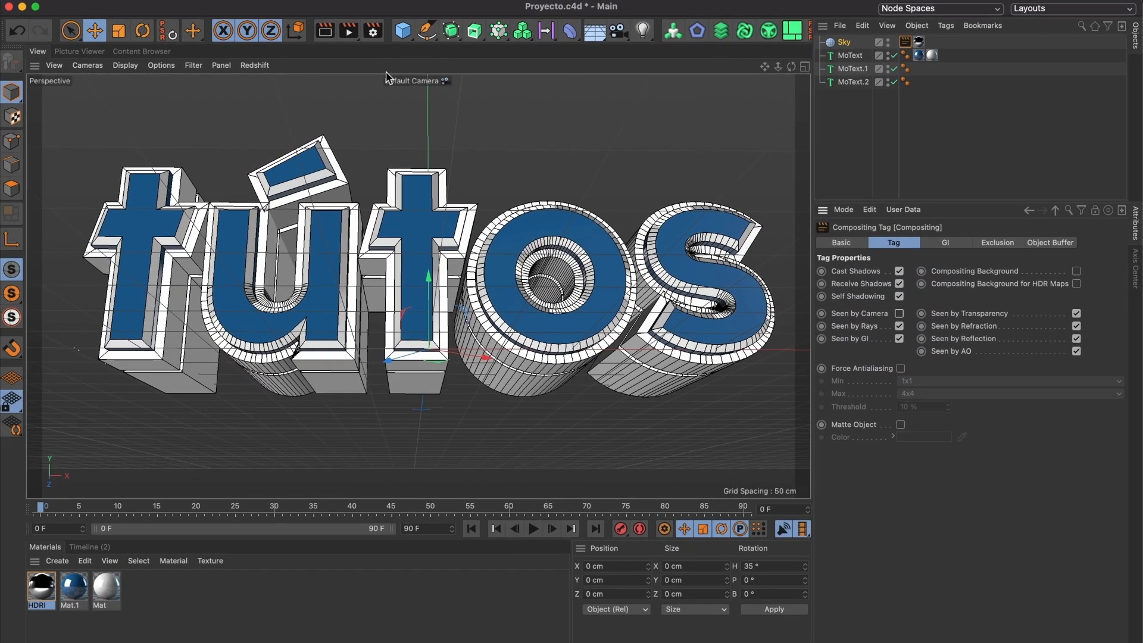
left_click(325, 31)
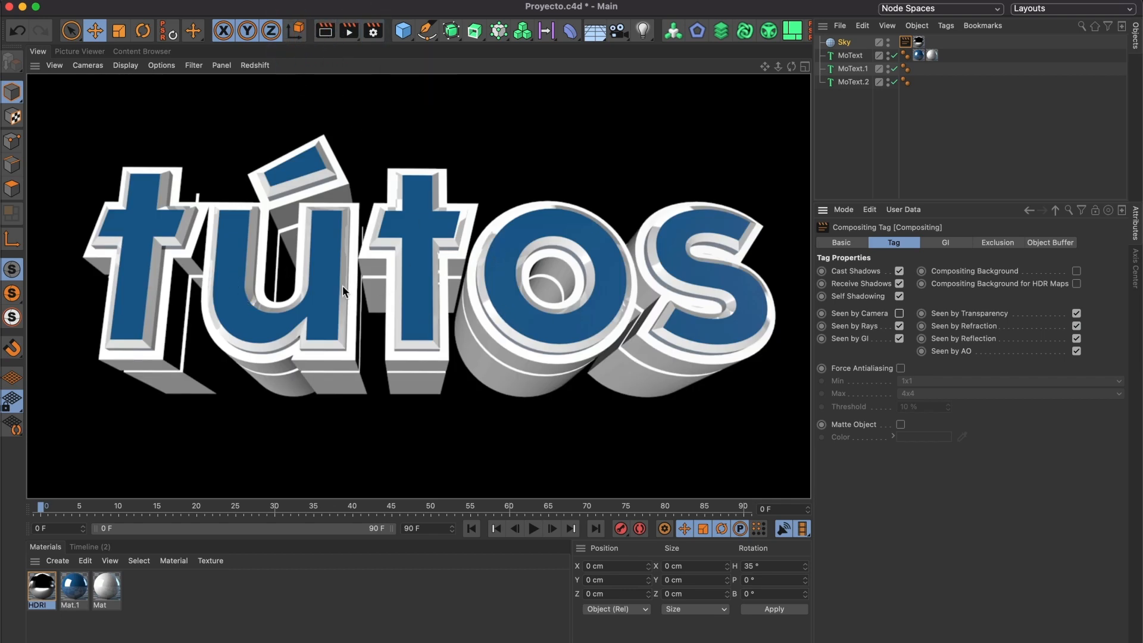
Apply the blue material Mat.1 to MoText.2 and the white material Mat to MoText.1
left_click(337, 405)
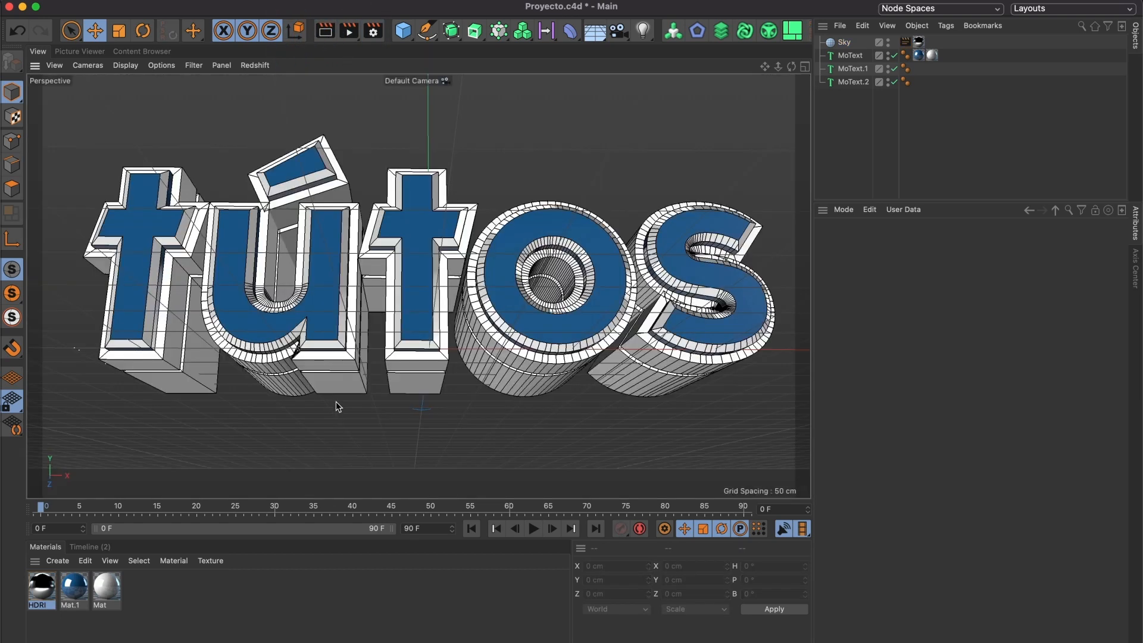
left_click_drag(83, 594, 849, 82)
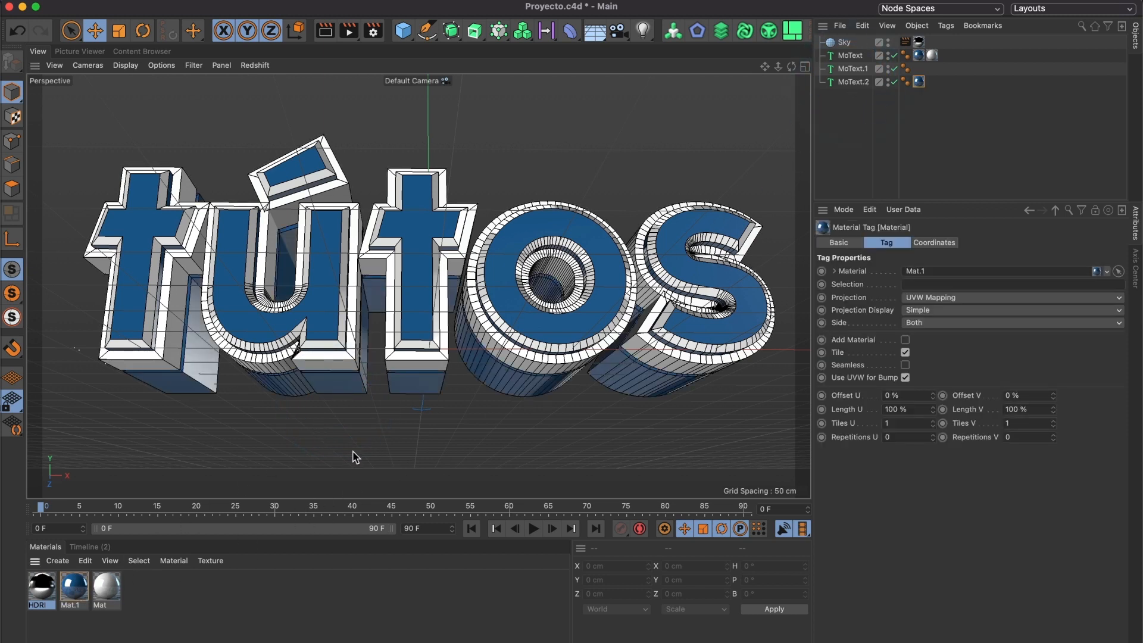
mouse_move(113, 587)
left_mouse_down()
mouse_move(814, 132)
mouse_move(862, 70)
left_mouse_up()
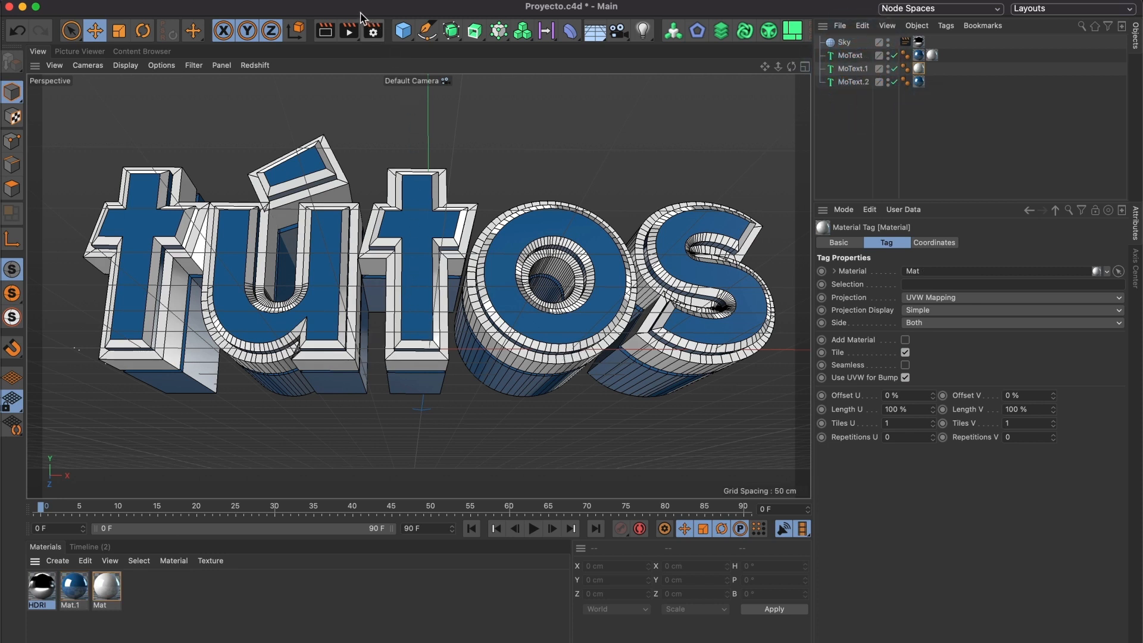
Add the Ambient Occlusion and Global Illumination effects to the render settings
left_click(370, 29)
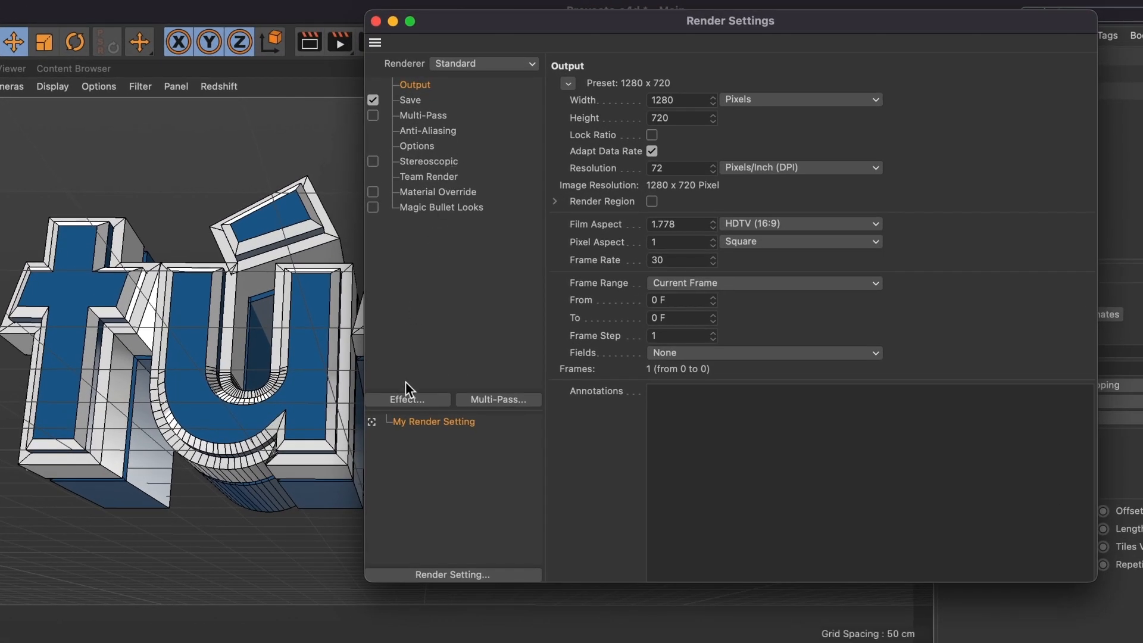
left_click(407, 399)
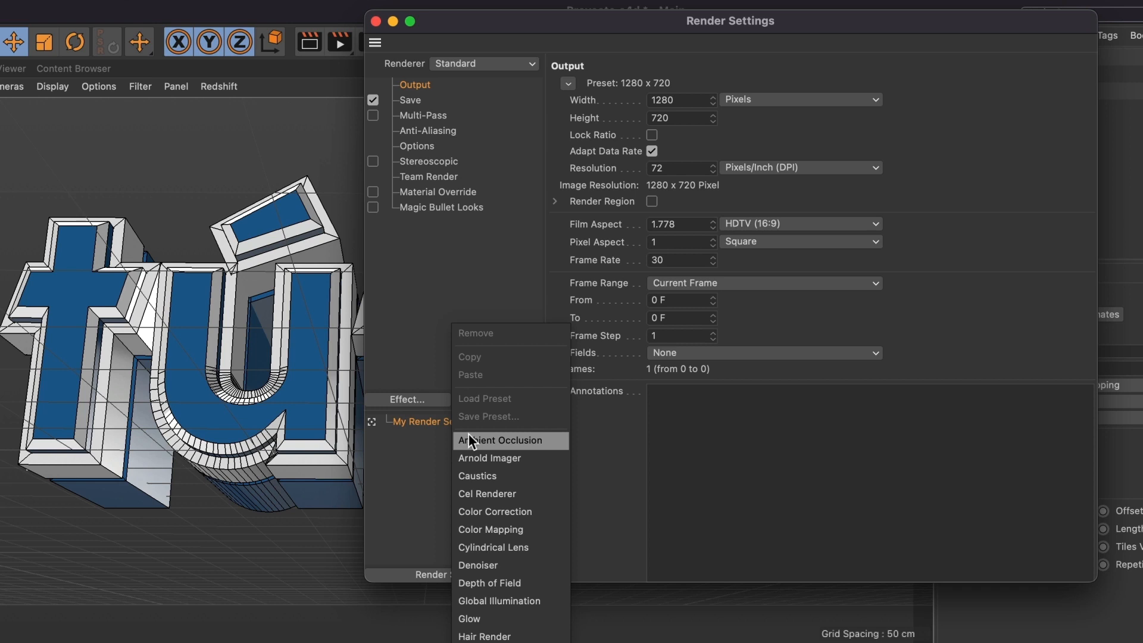
left_click(470, 440)
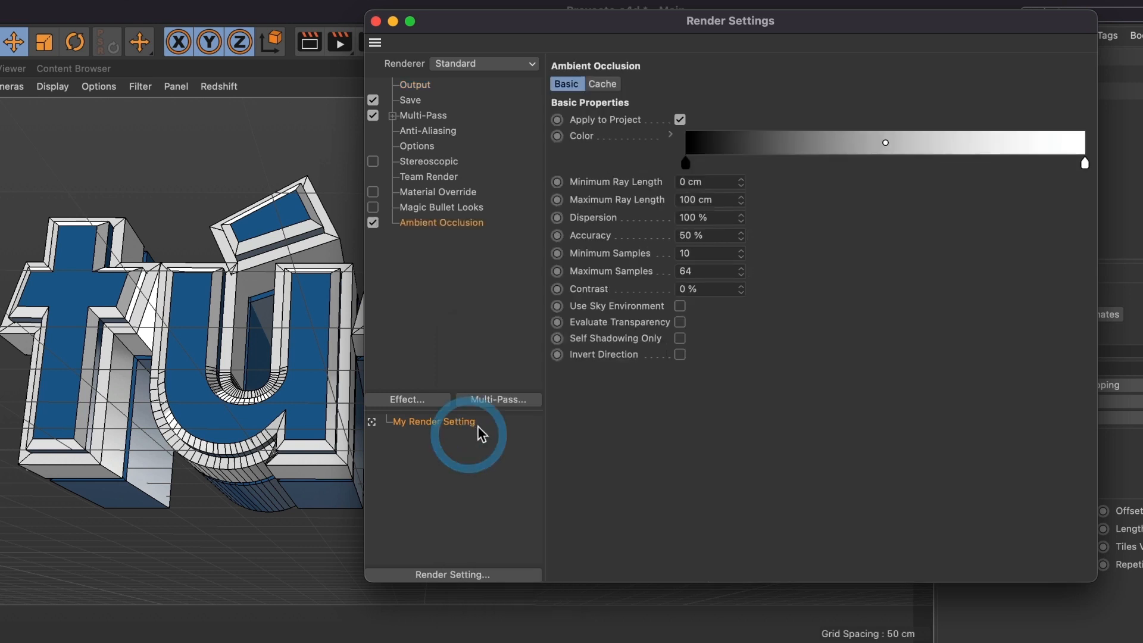
left_click(418, 402)
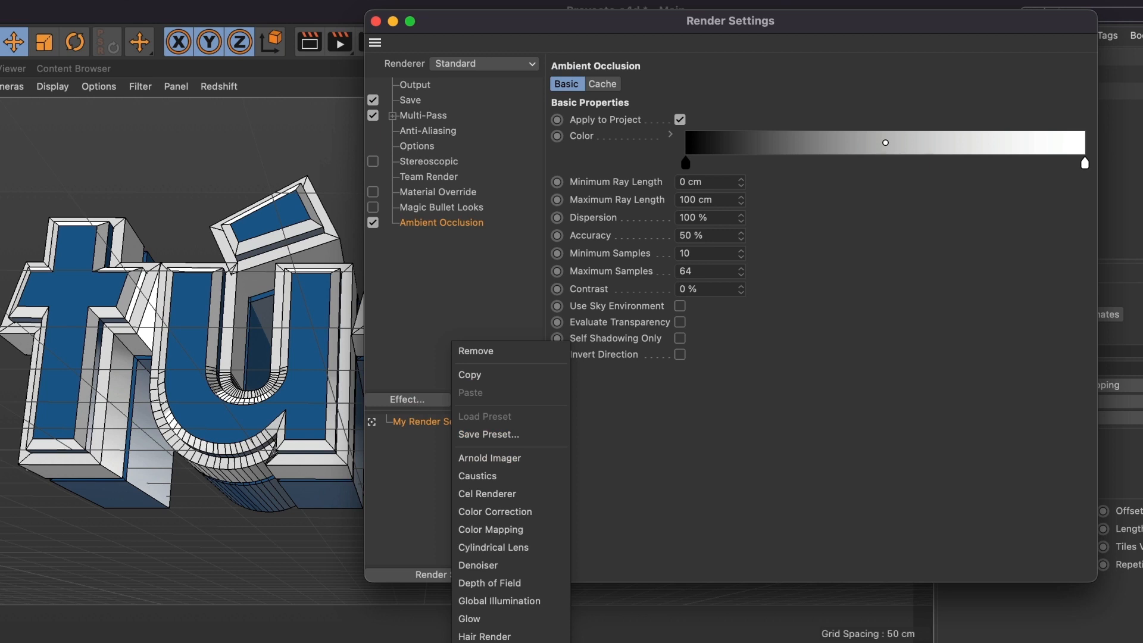
left_click(496, 602)
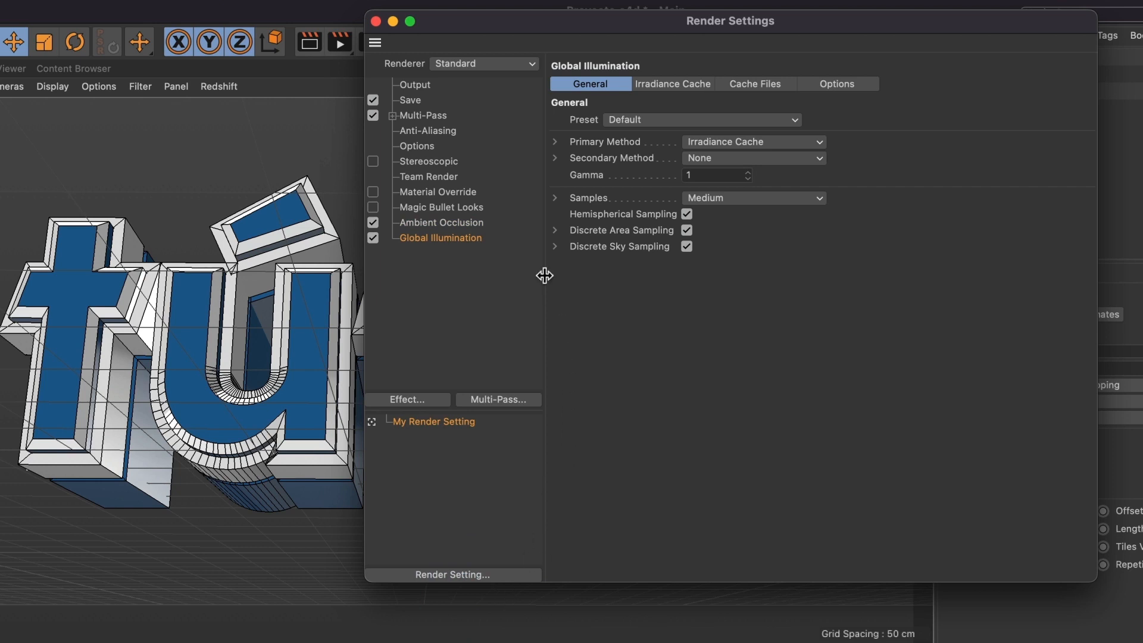
left_click(428, 223)
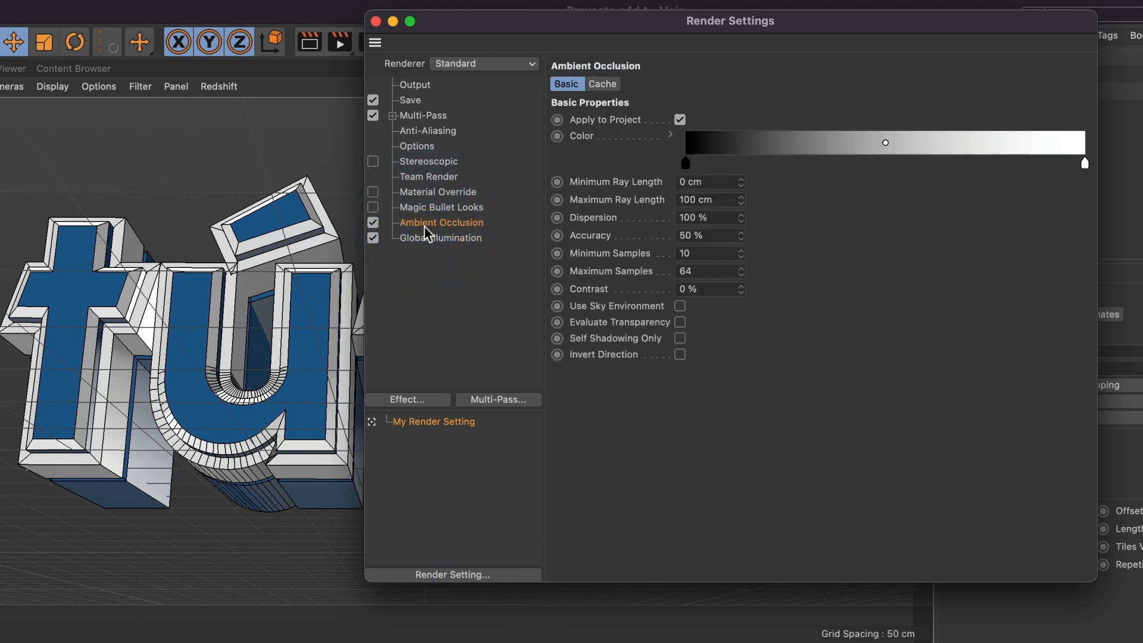
left_click(430, 238)
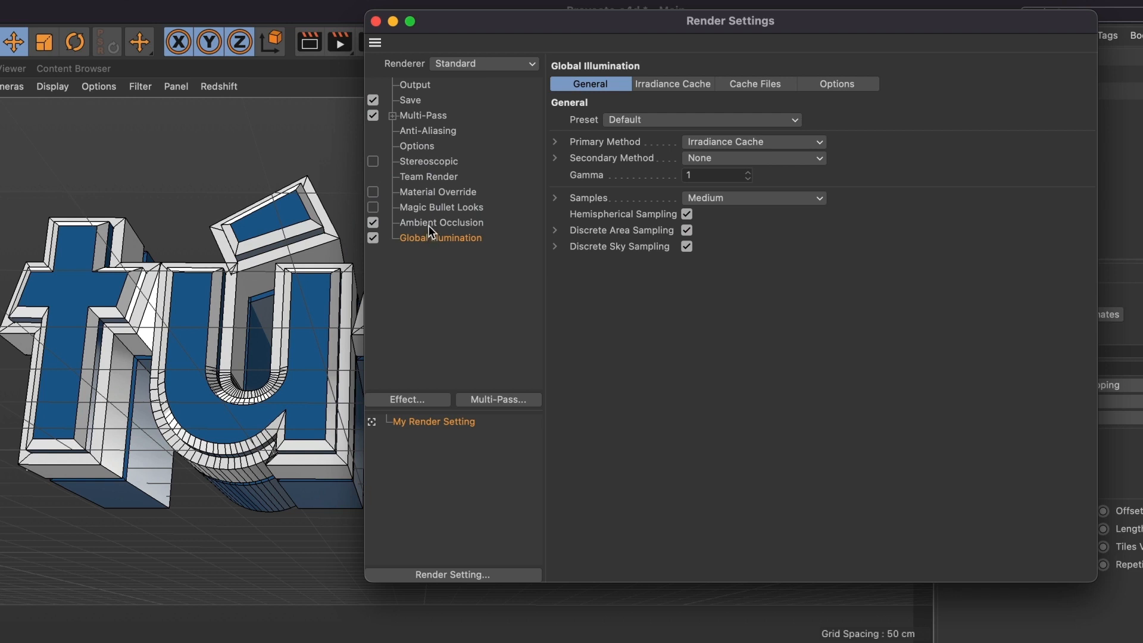
Render a preview of the text with the new effects and close the render settings
left_click_drag(438, 37, 655, 66)
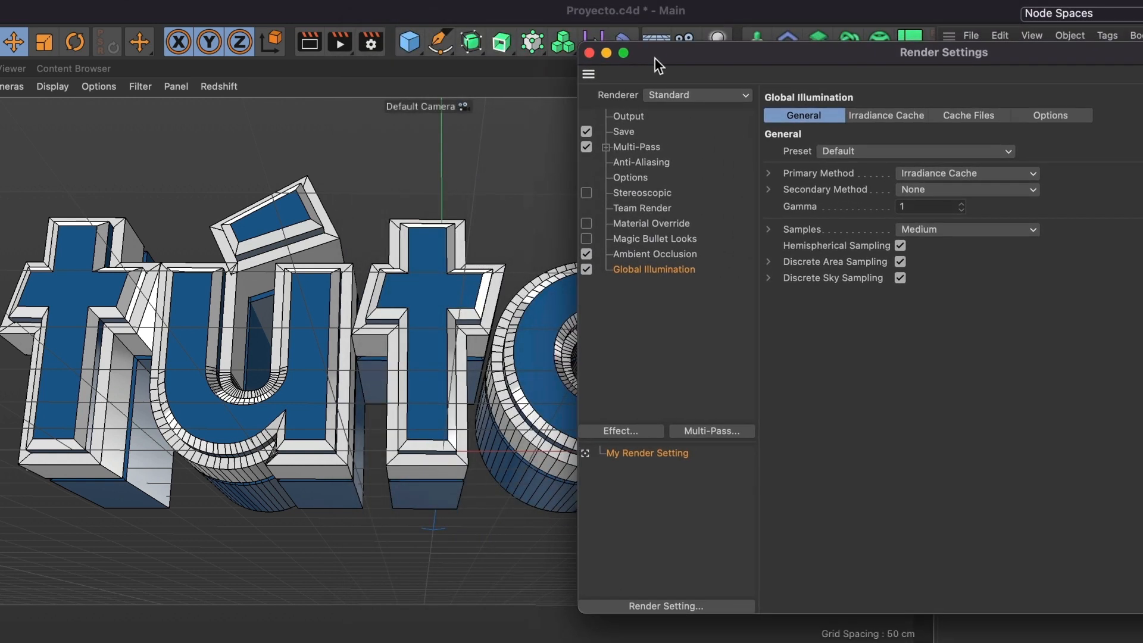
left_click(317, 38)
left_click(589, 53)
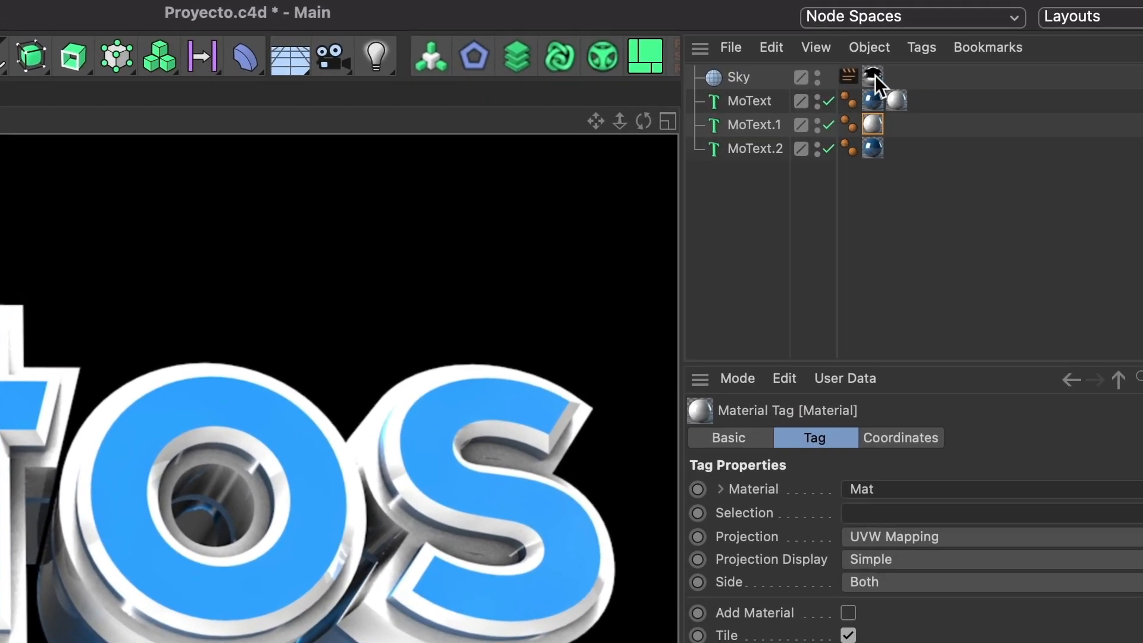
Open the HDRI material's bitmap texture from the Sky and set its exposure to -0.5
left_click(1072, 56)
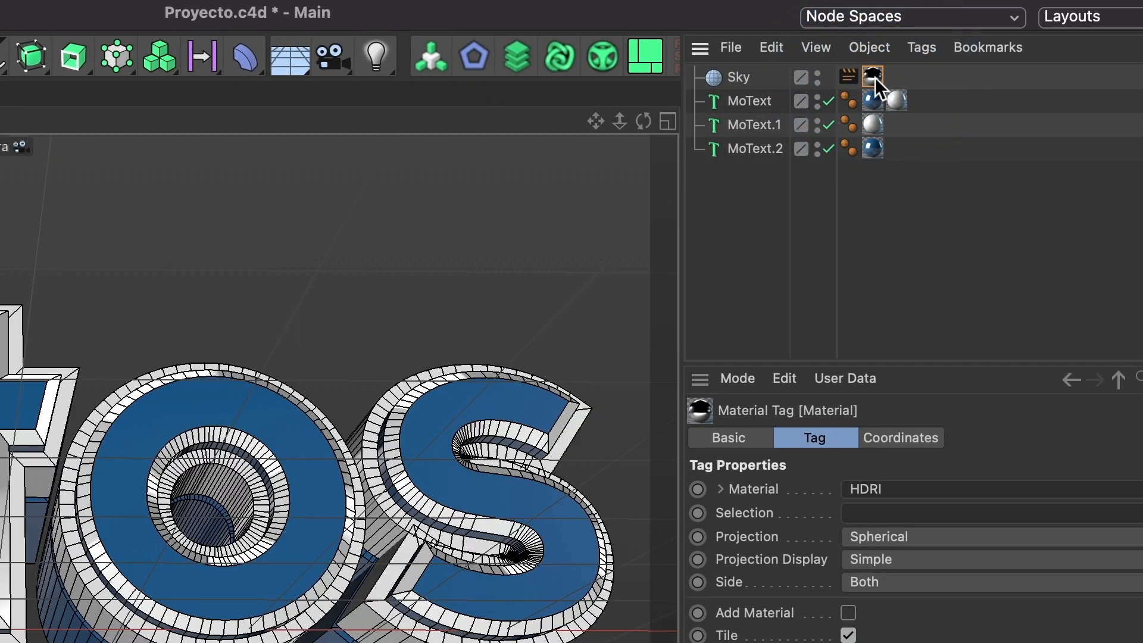
double_click(874, 77)
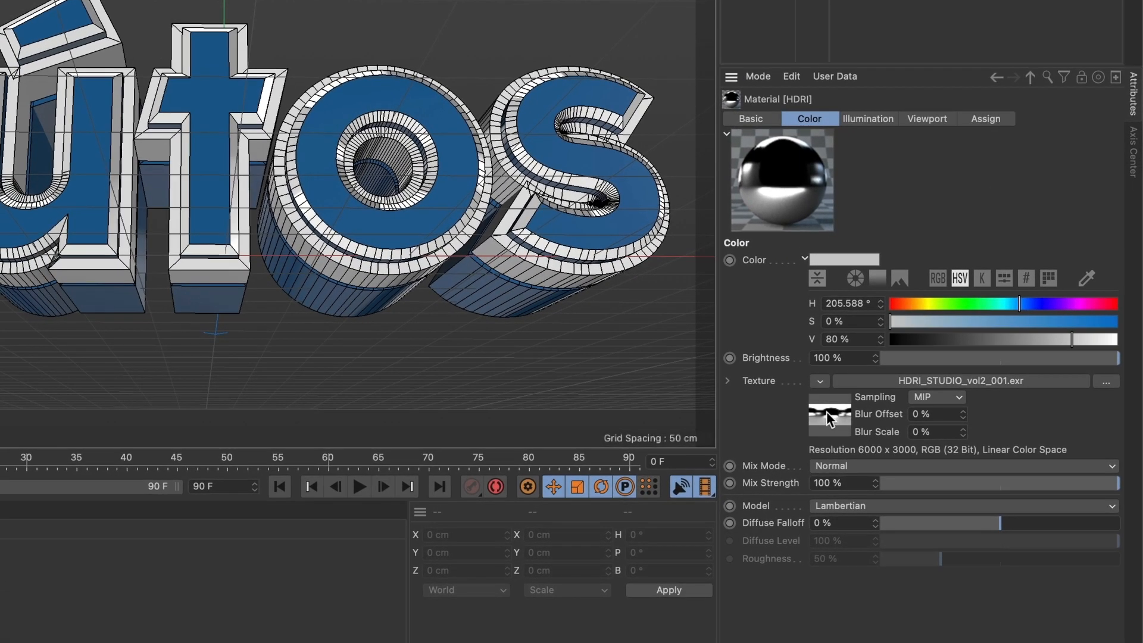
left_click(829, 418)
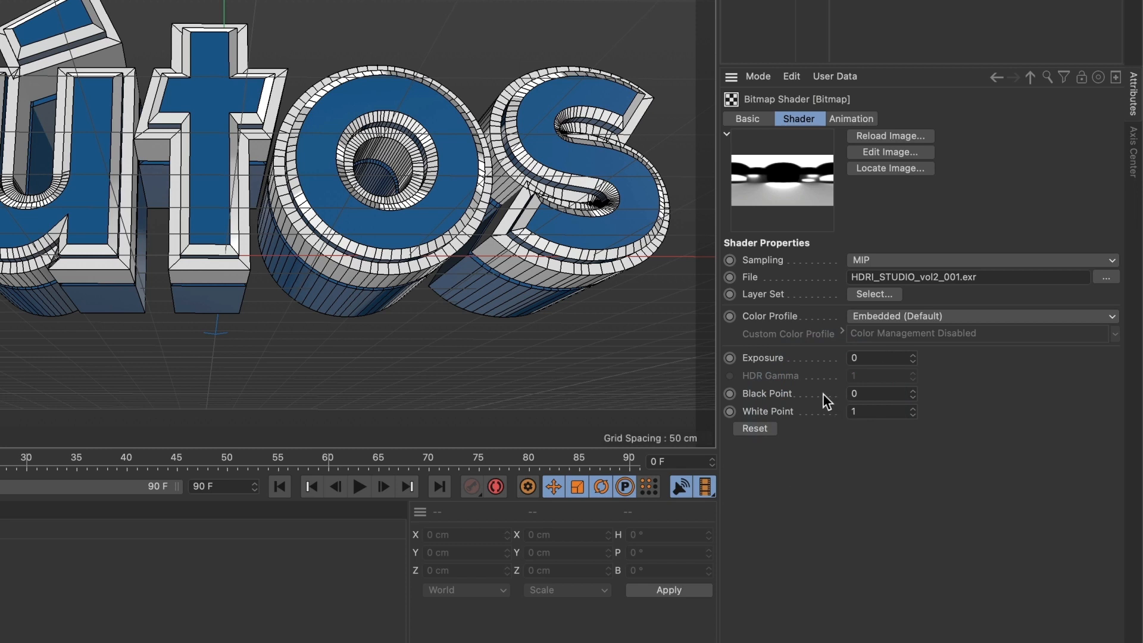
left_click(838, 358)
type("-0")
type(".5")
key("Return")
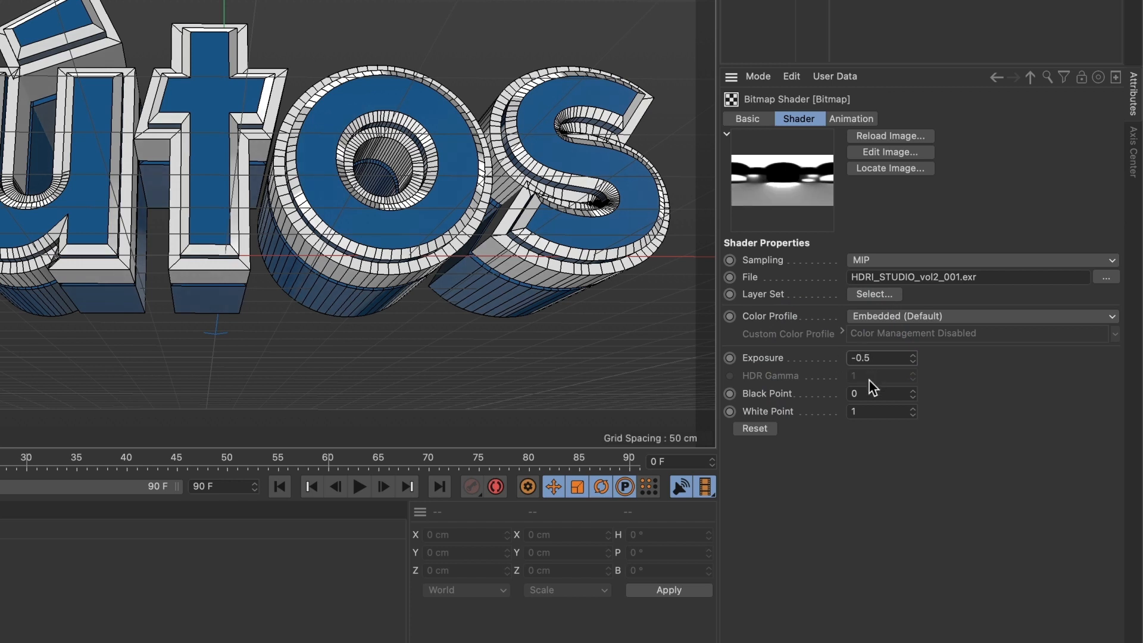
Set the HDRI bitmap's black point to 0.2 and white point to 2, and render a preview of the view
left_click(841, 395)
type(".2")
key("Return")
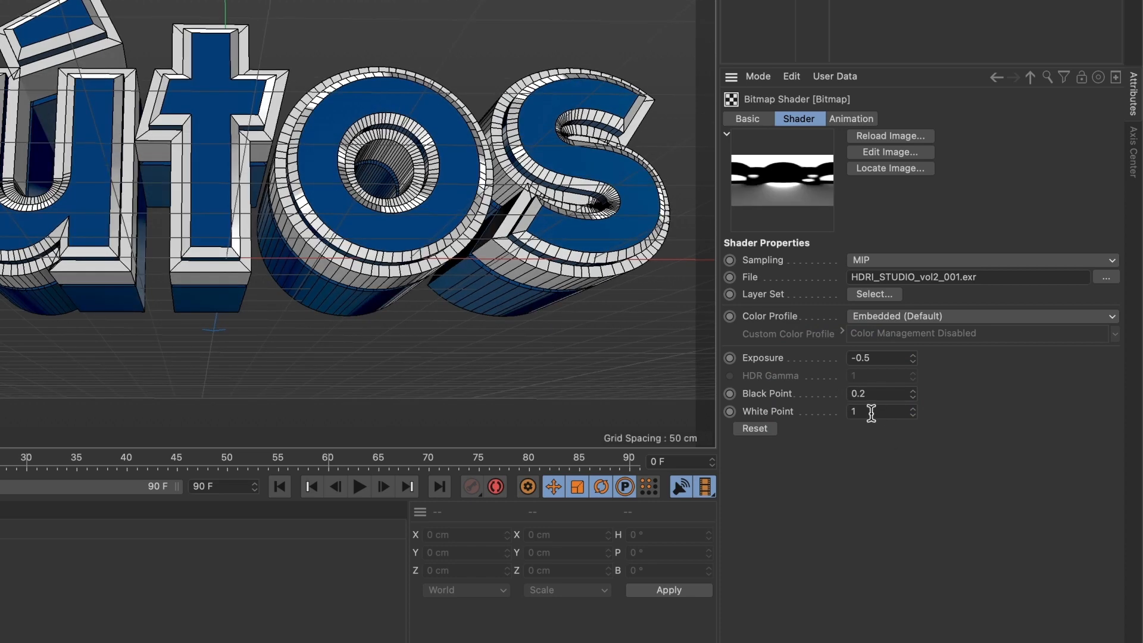
left_click(871, 413)
left_click(843, 412)
key("Return")
left_click(856, 426)
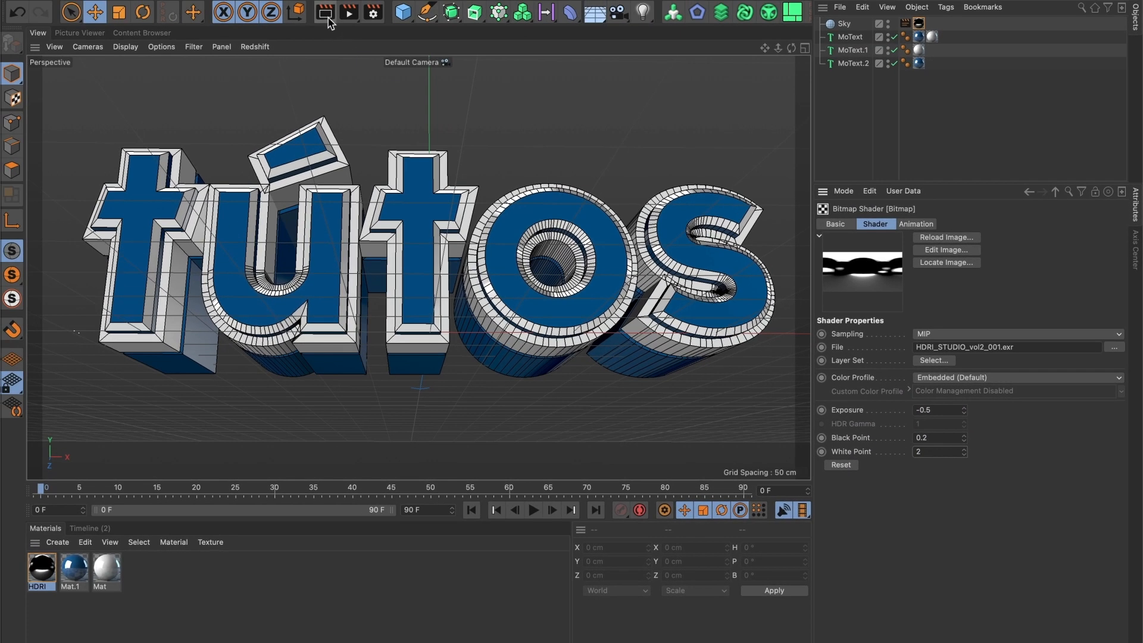
left_click(326, 16)
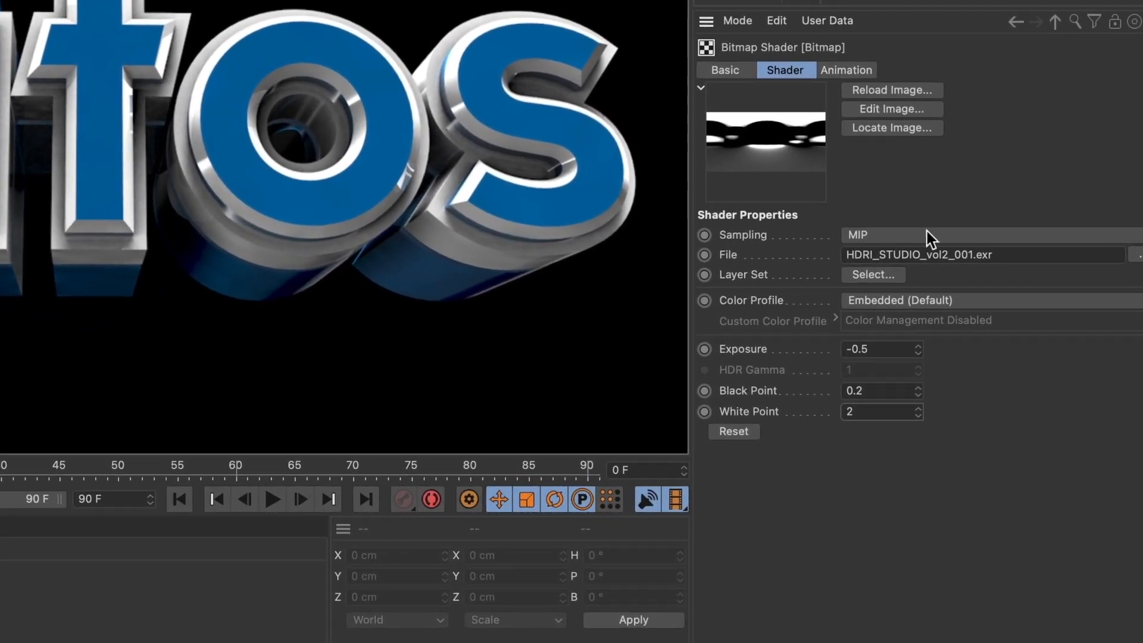
Change the HDRI bitmap's sampling to Circle
left_click(927, 233)
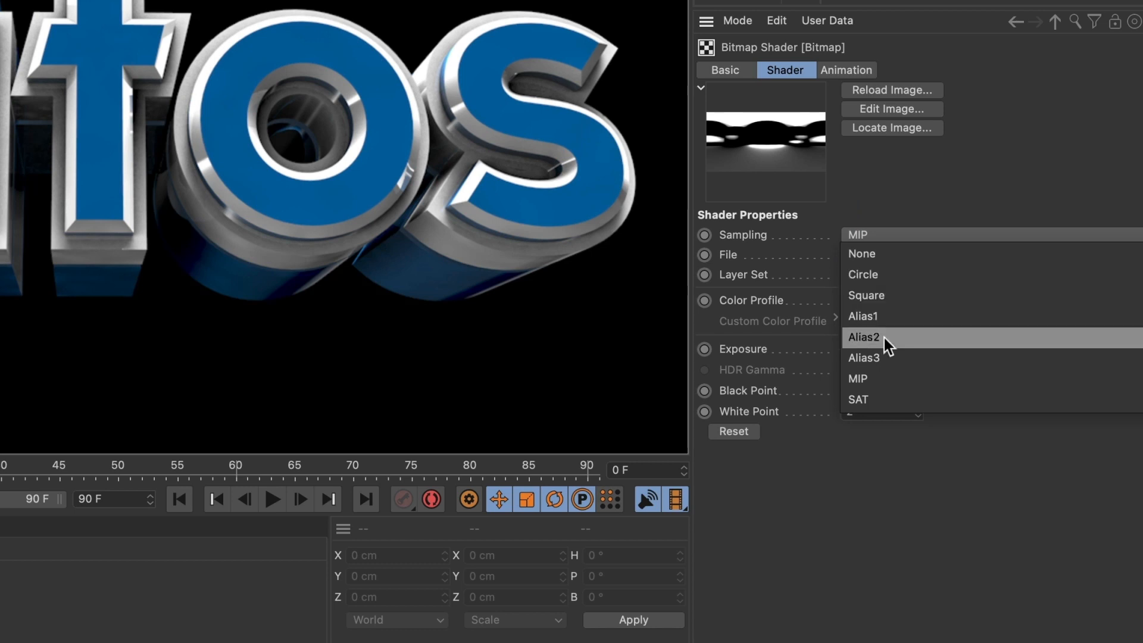
left_click(888, 278)
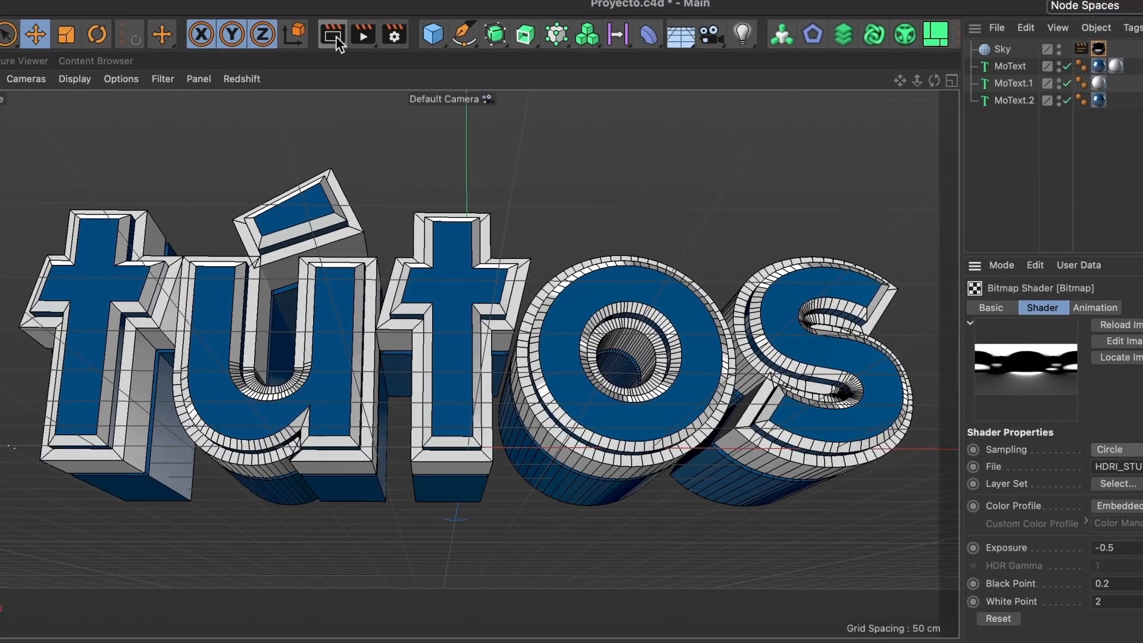
Set the Ambient Occlusion maximum samples to 200 in the render settings, close them, and render a preview
left_click(334, 36)
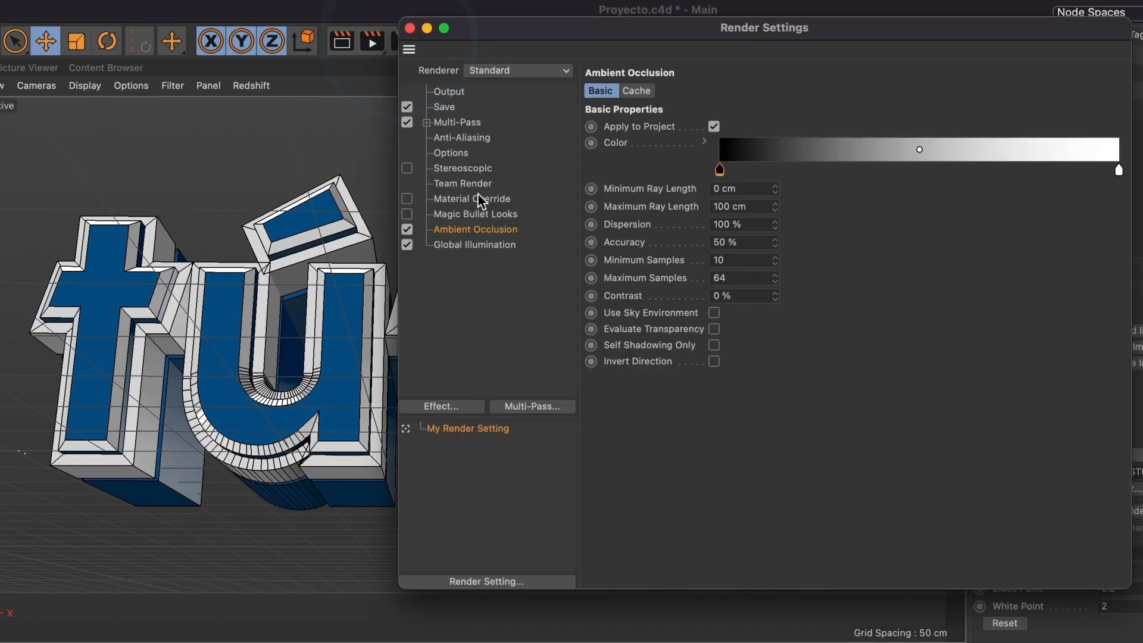
left_click(449, 226)
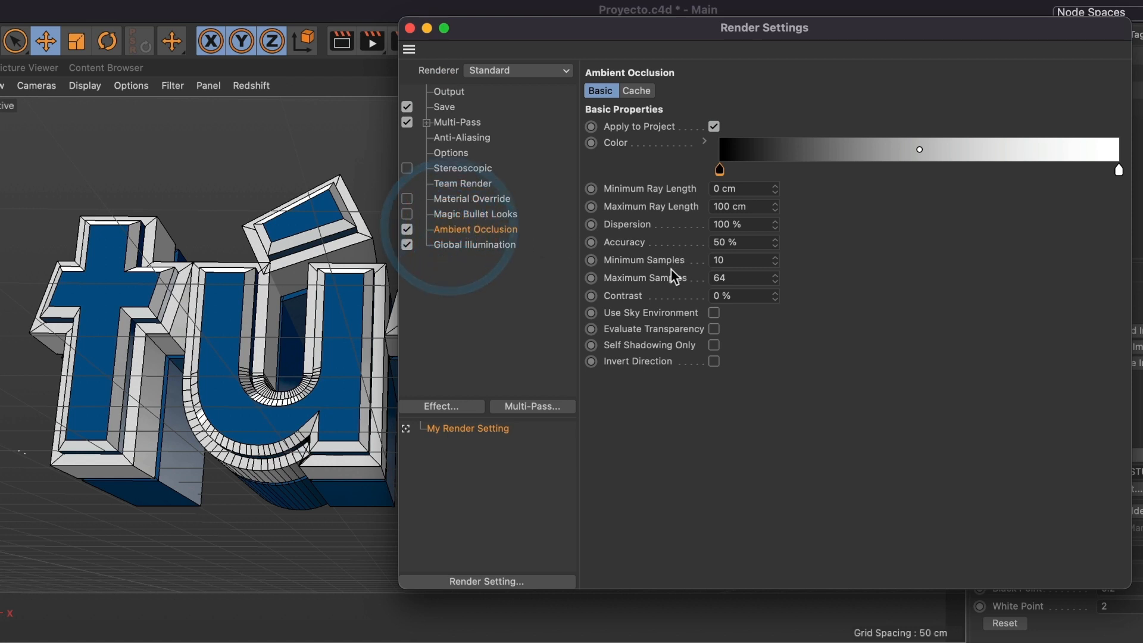
double_click(741, 284)
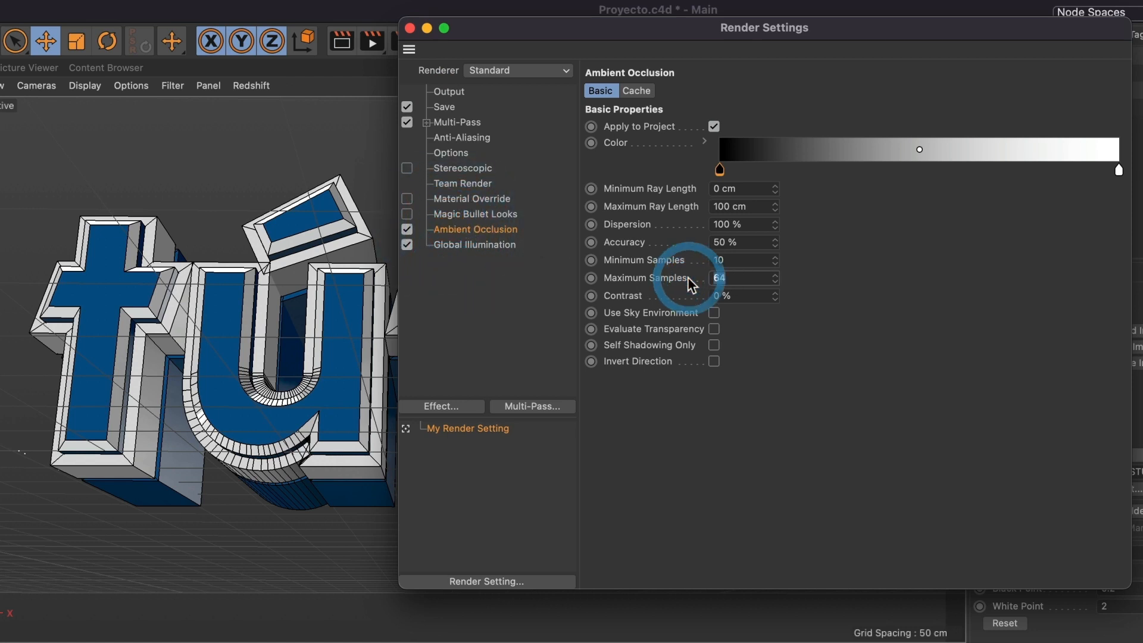
type("200")
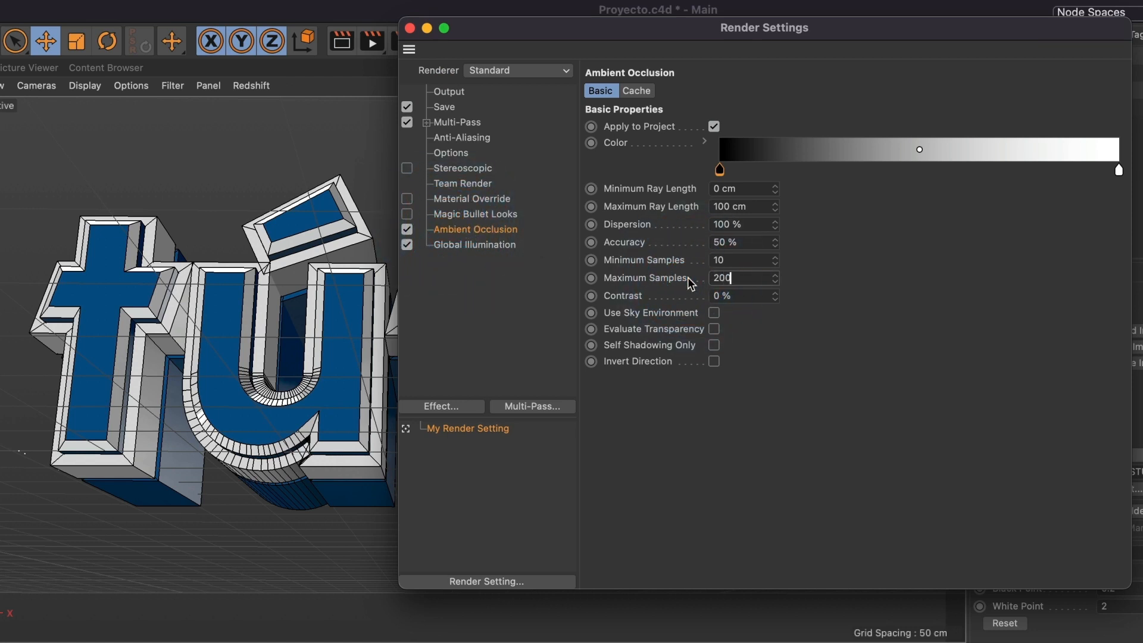
left_click(844, 259)
left_click(410, 28)
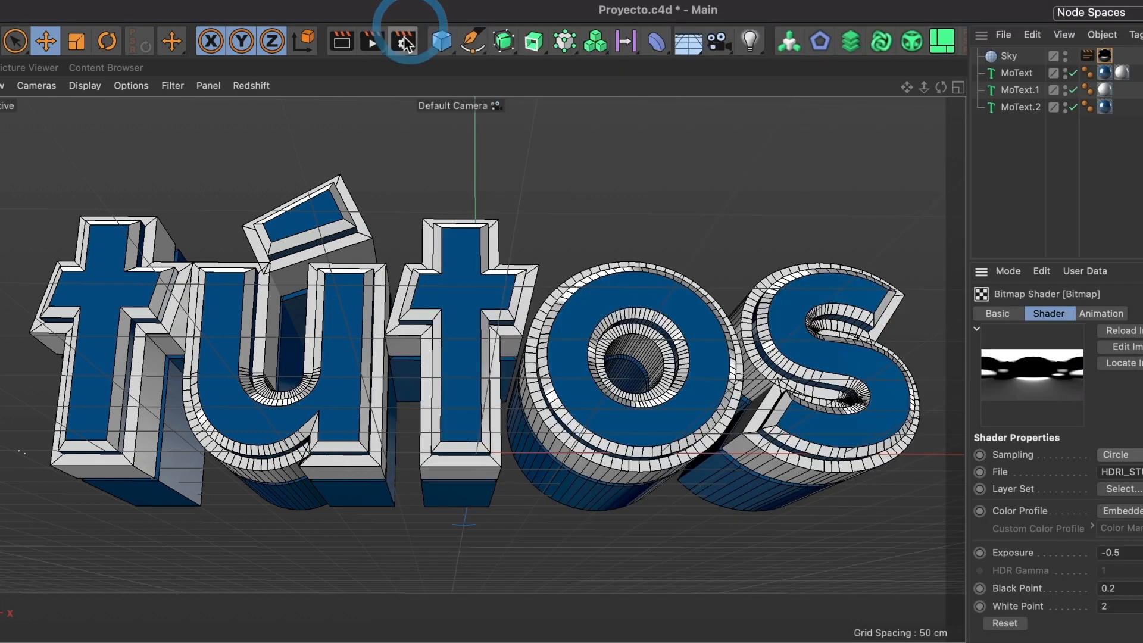
left_click(342, 41)
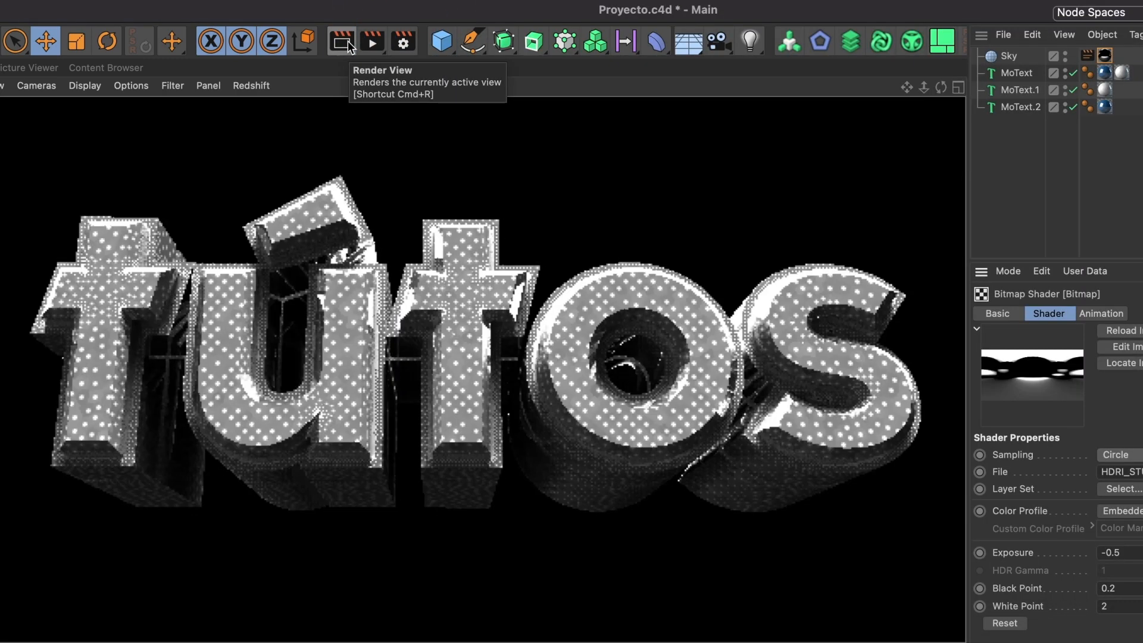